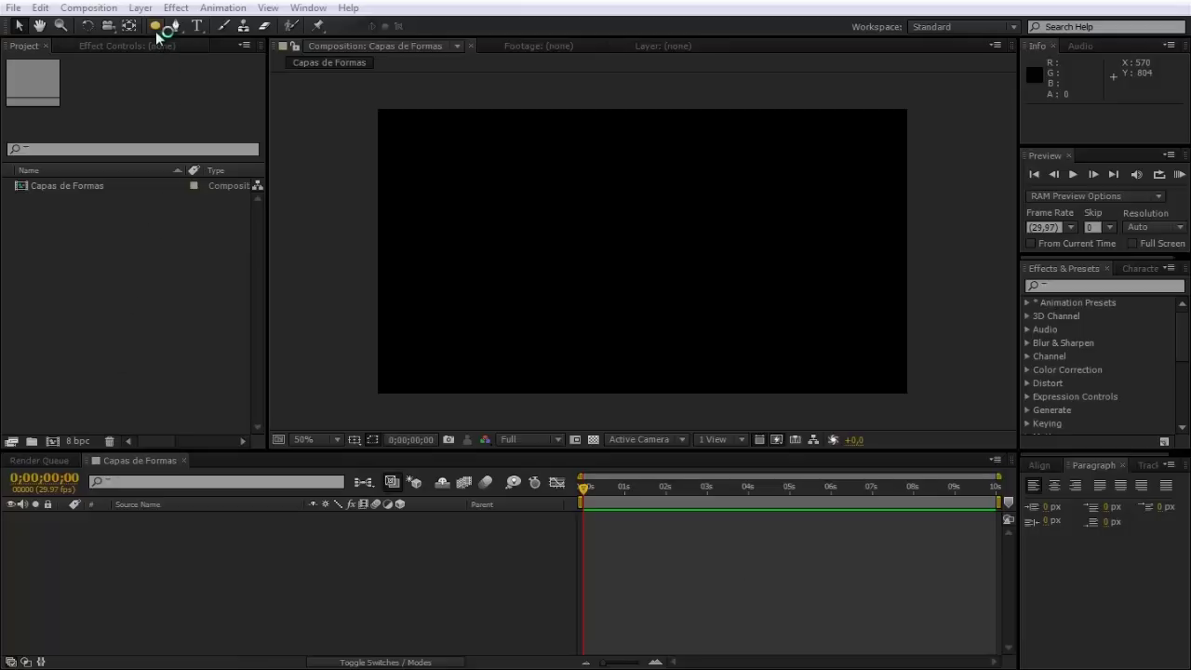
Open the shape tools flyout in the toolbar over the empty Capas de Formas composition
left_click_drag(154, 26, 176, 41)
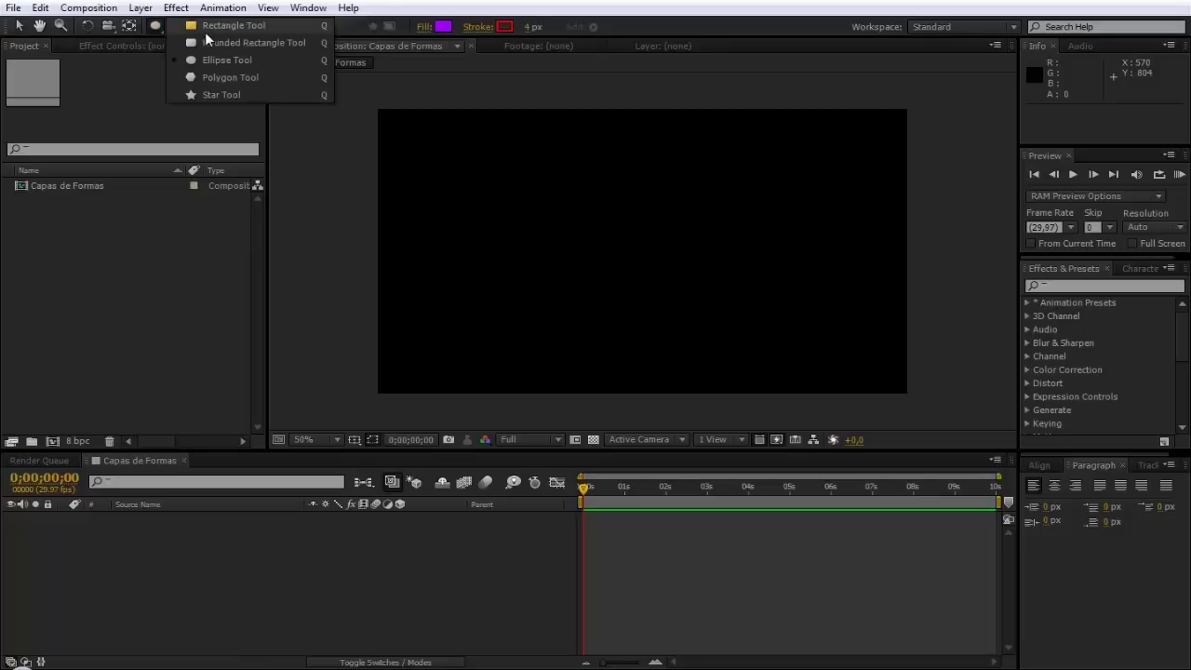
Browse the shape tool flyout, pick the Ellipse Tool, and start a circle at the composition centre
mouse_move(175, 40)
left_mouse_down()
mouse_move(222, 87)
mouse_move(233, 26)
left_mouse_up()
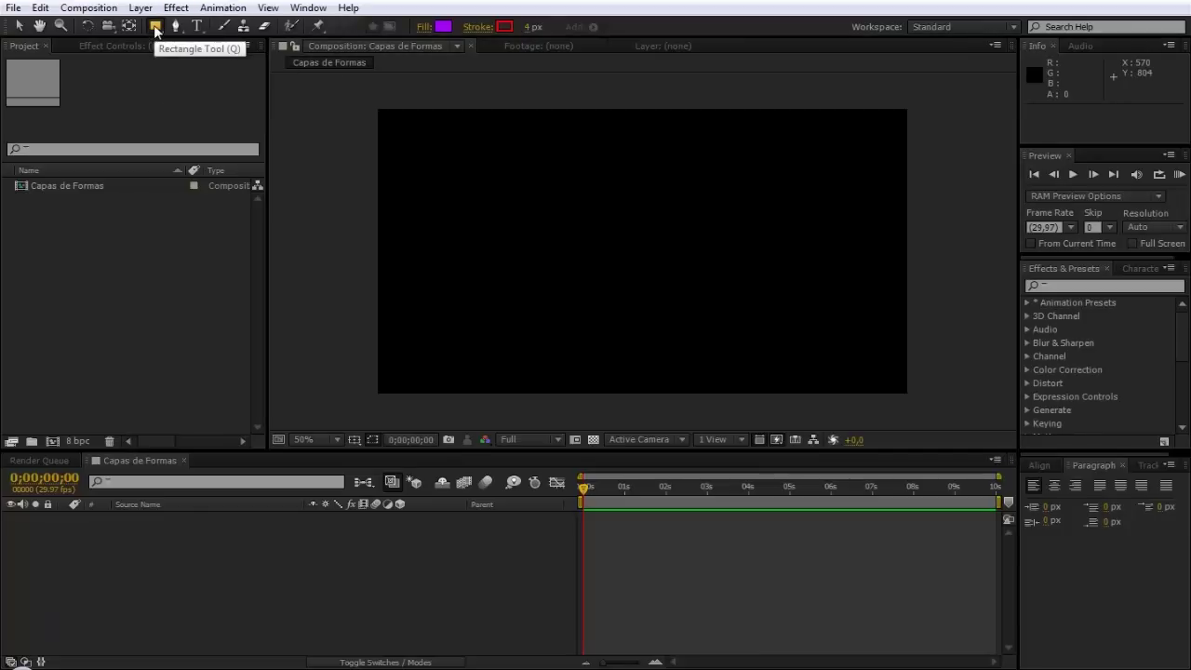
mouse_move(156, 31)
left_mouse_down()
mouse_move(223, 50)
mouse_move(225, 91)
left_mouse_up()
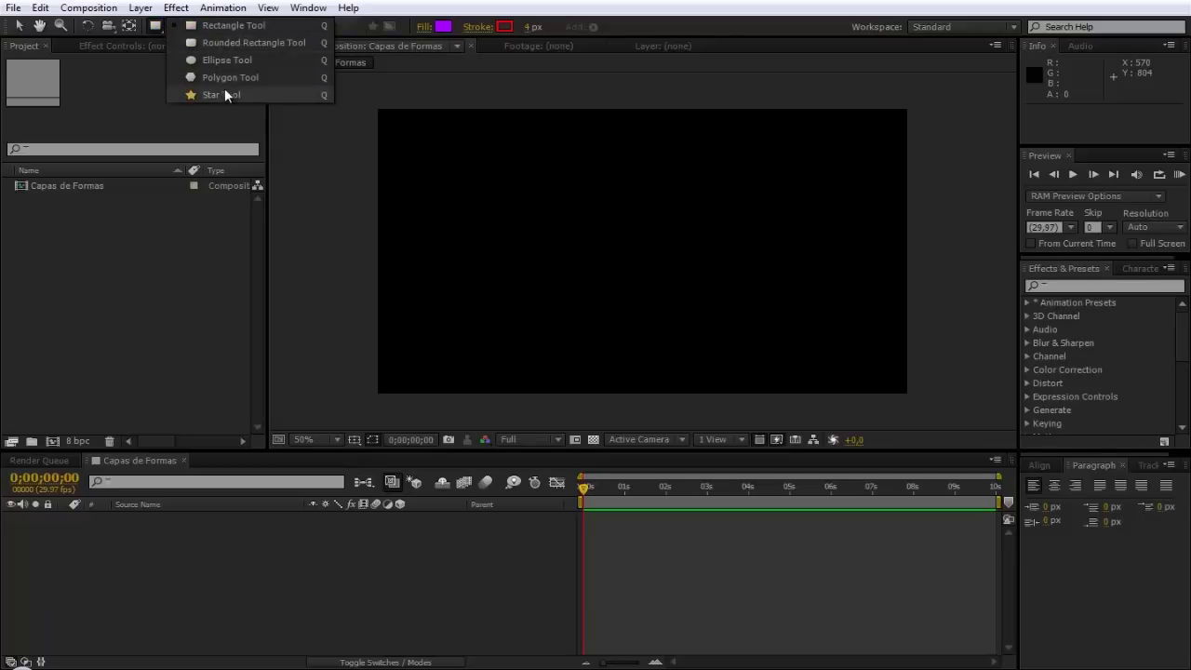
left_click_drag(225, 90, 244, 42)
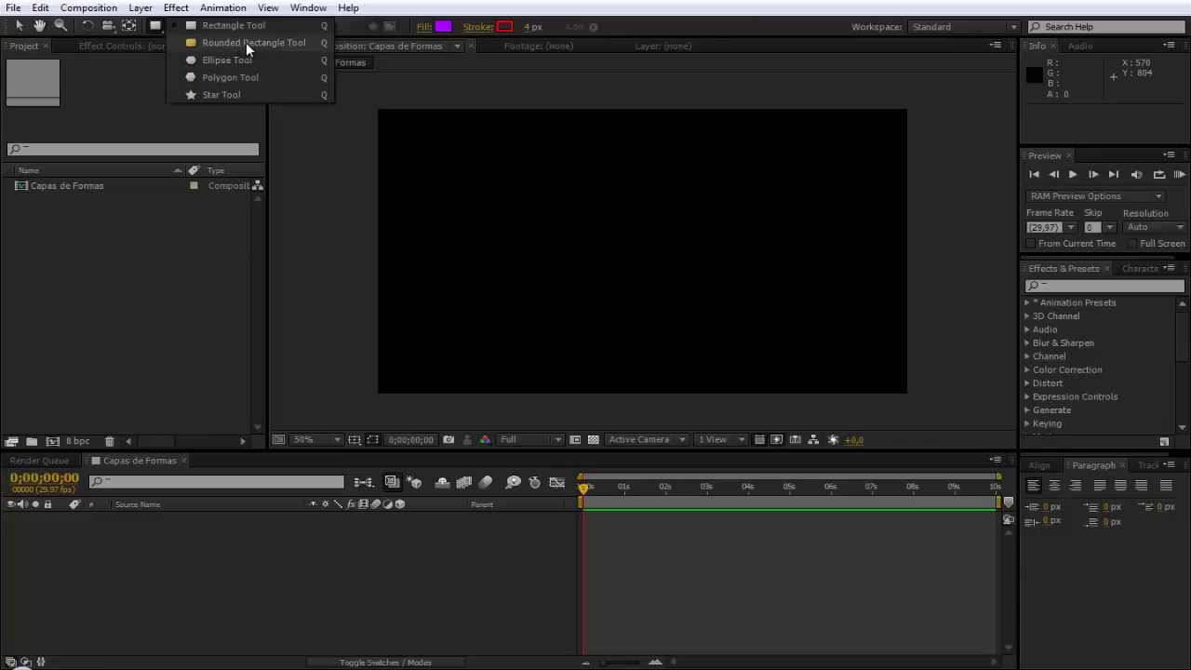
left_click_drag(246, 42, 221, 23)
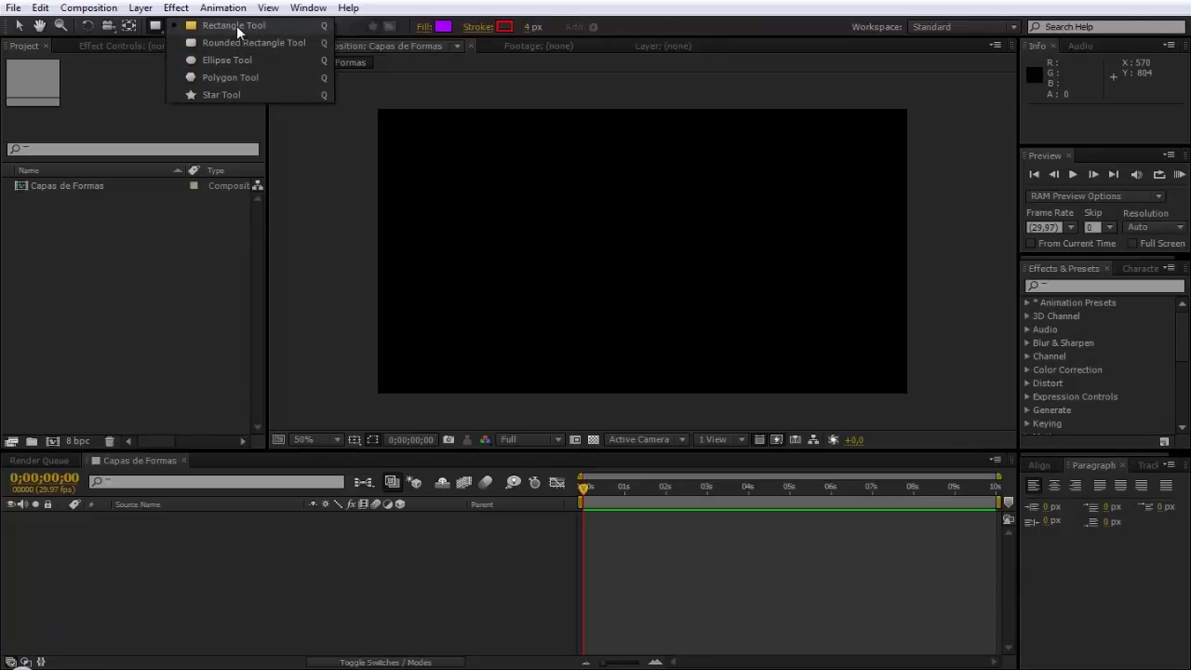
left_click_drag(236, 25, 213, 58)
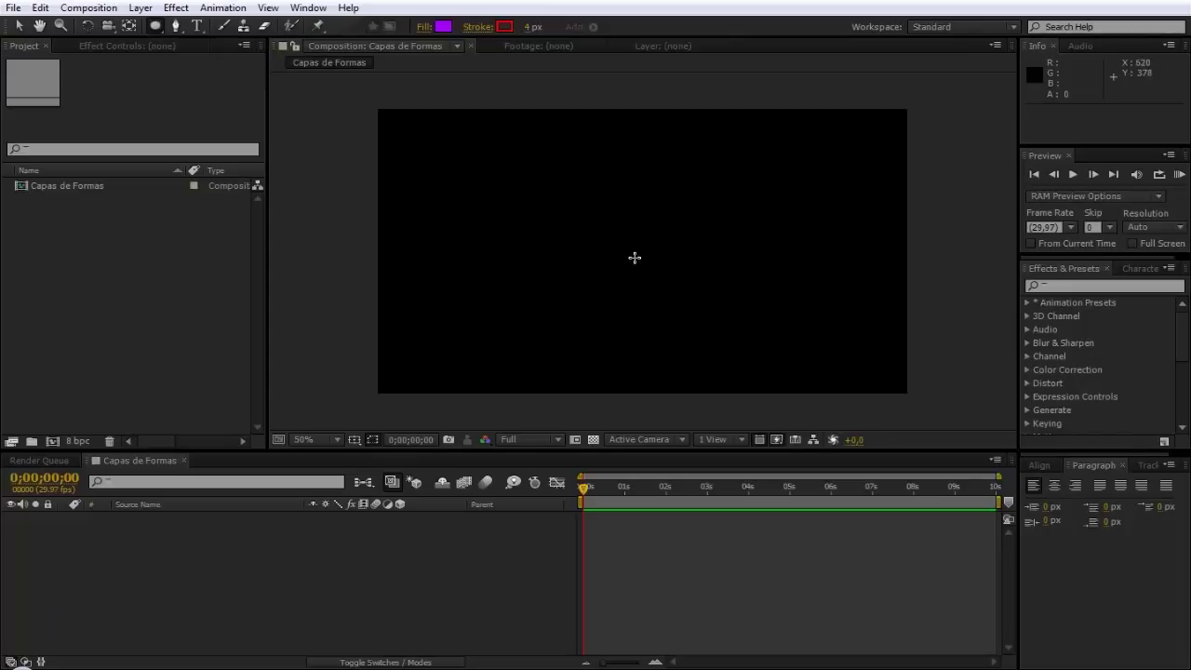
left_click_drag(635, 258, 700, 330)
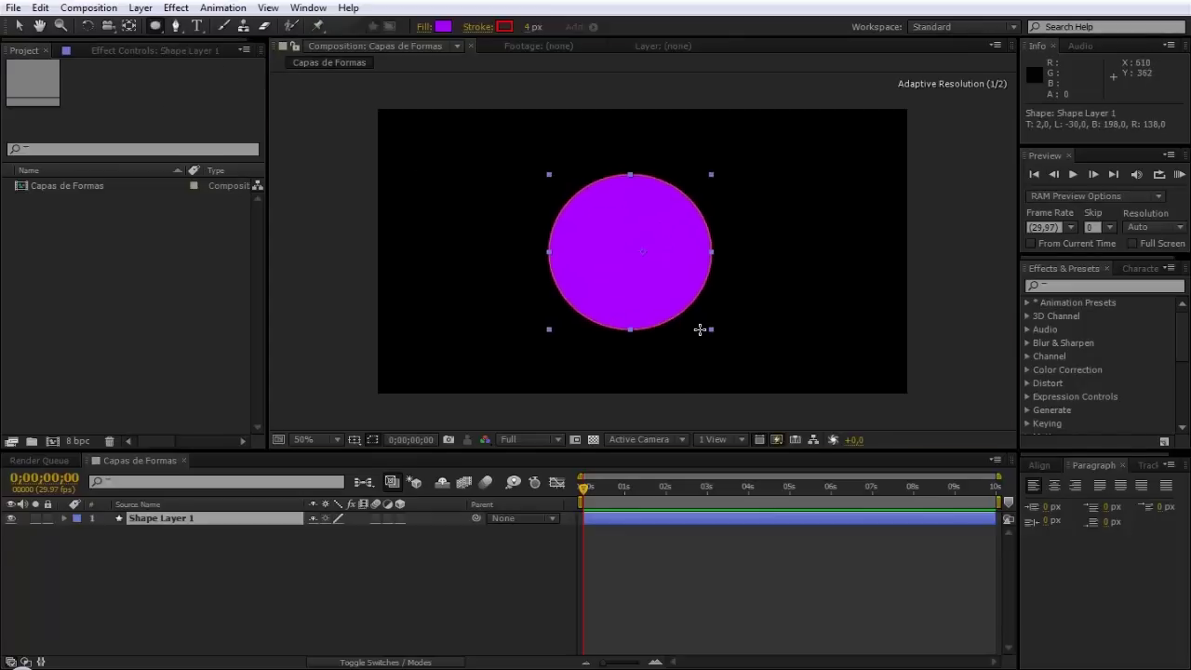
Finish drawing a centred purple circle with a thin red outline as Shape Layer 1
left_click_drag(700, 329, 702, 331)
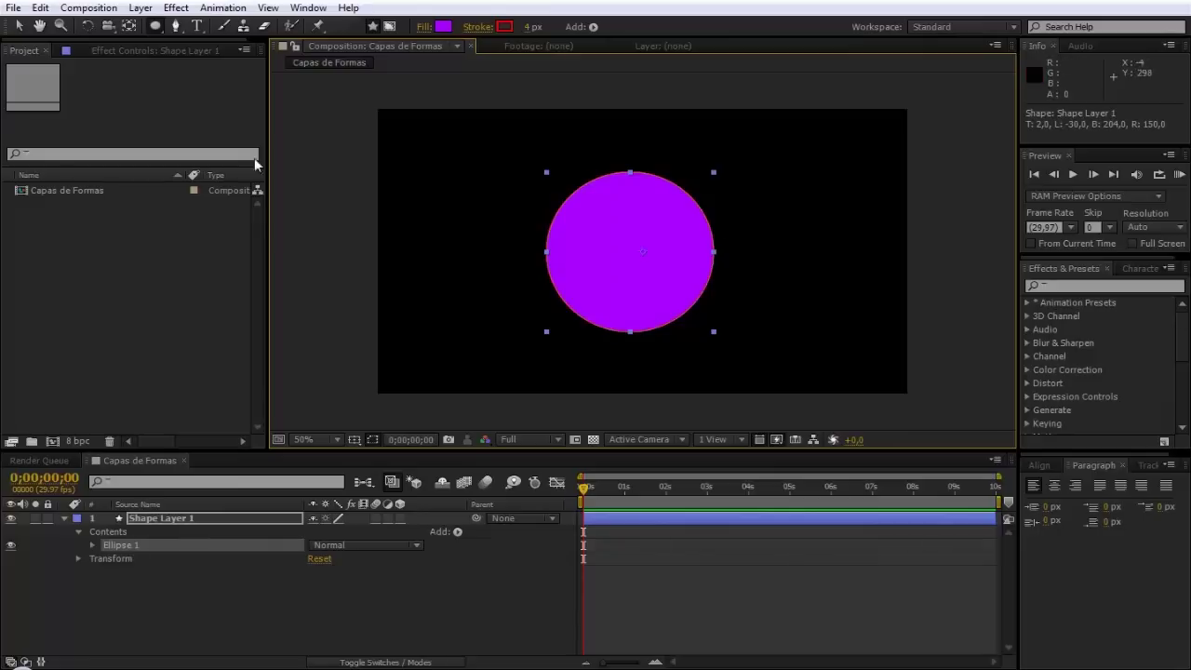
Try a linear gradient fill on the circle, leaving the blend mode unchanged
left_click(19, 27)
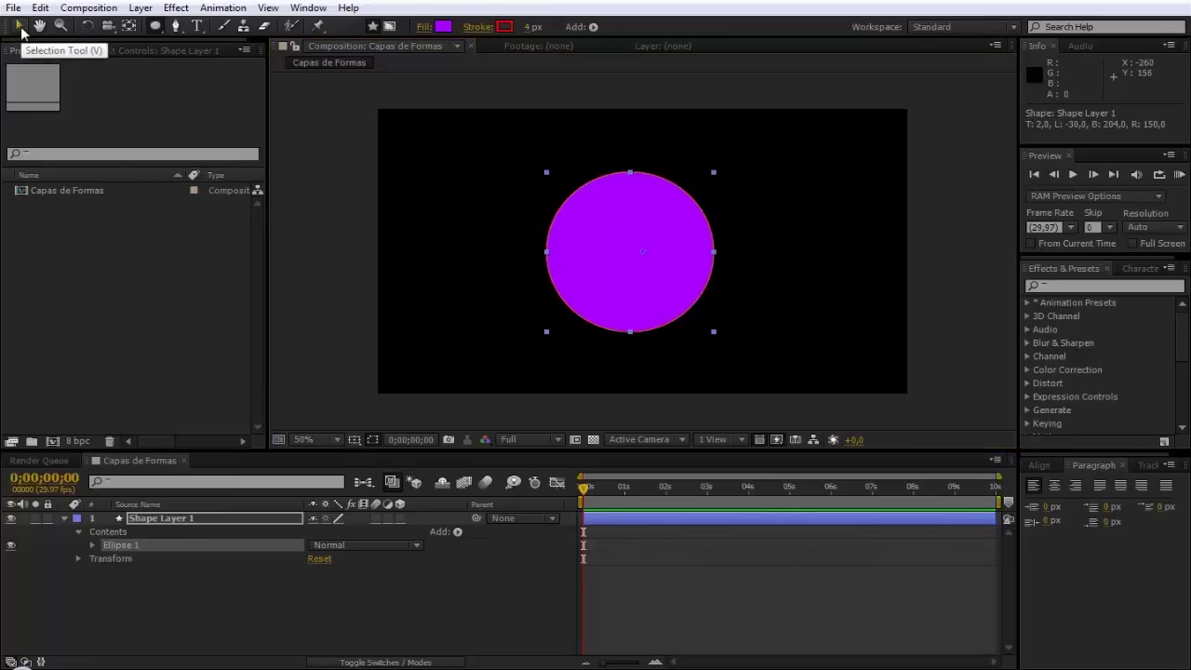
left_click(423, 27)
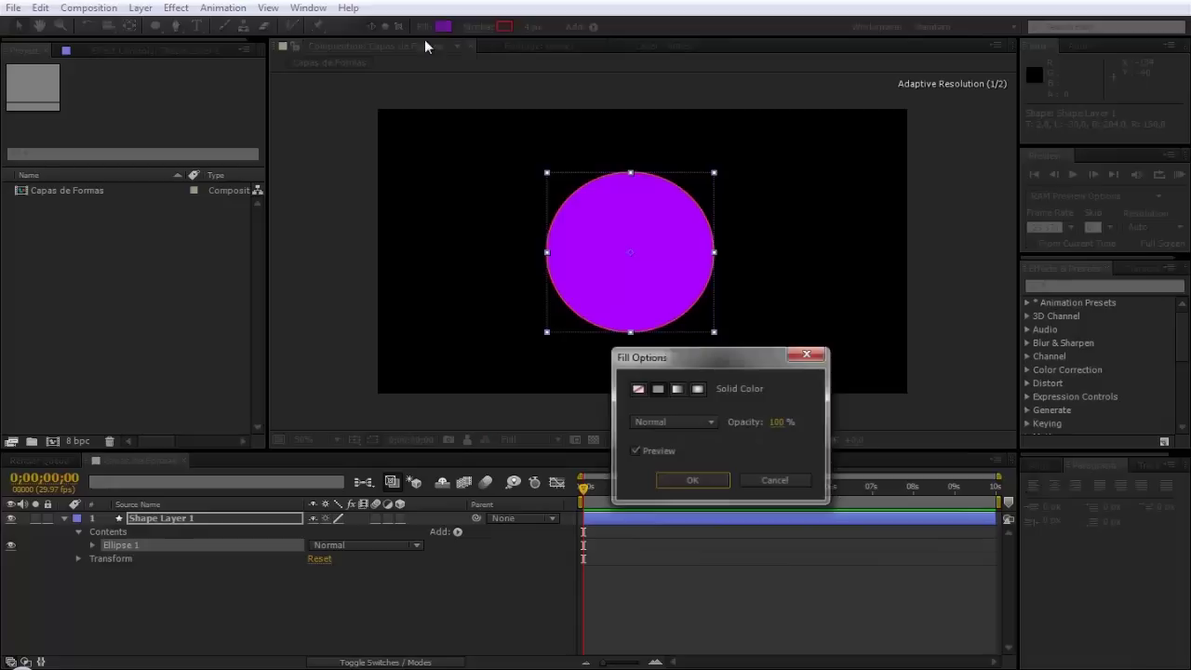
left_click(684, 300)
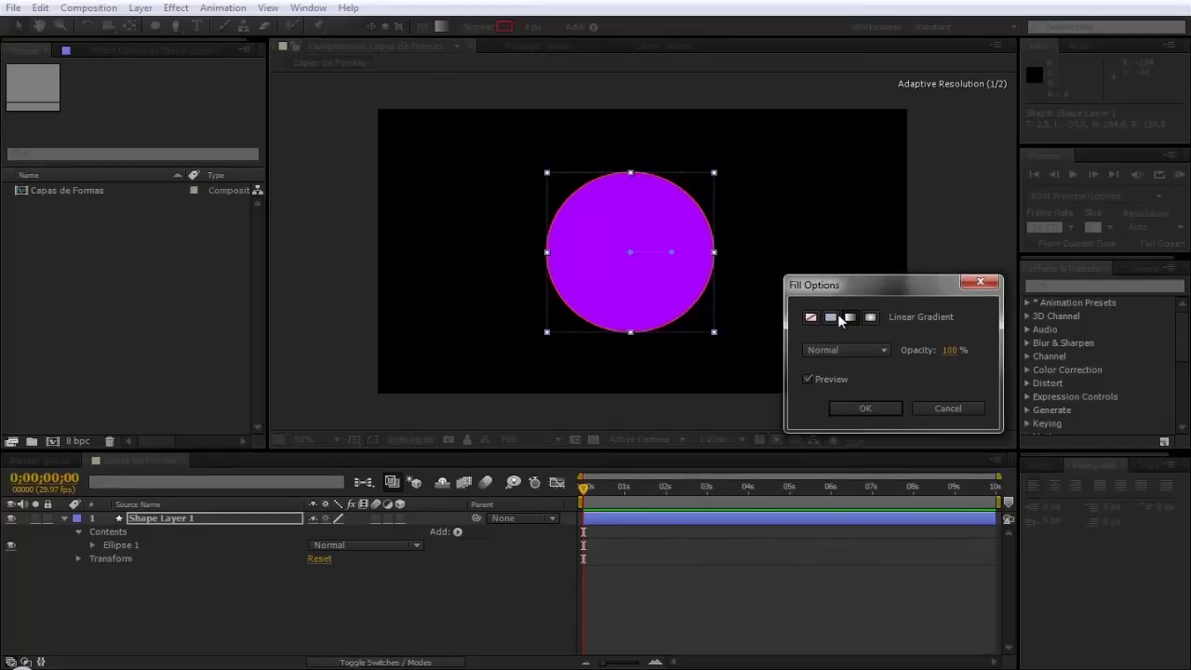
left_click(863, 350)
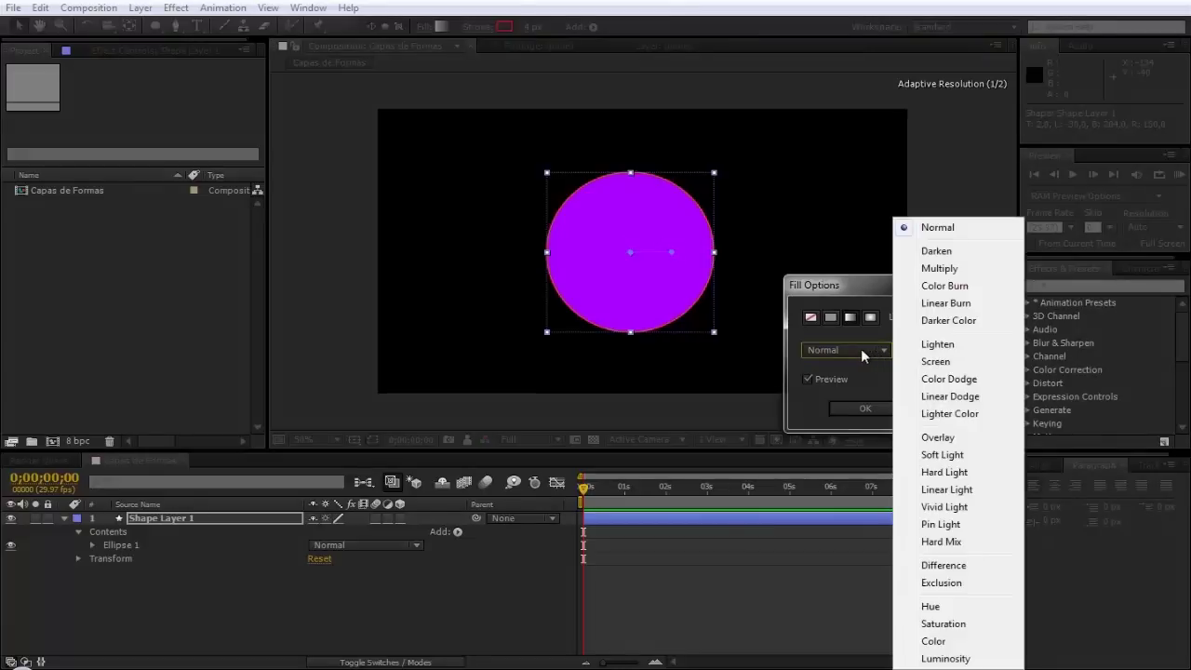
left_click(845, 380)
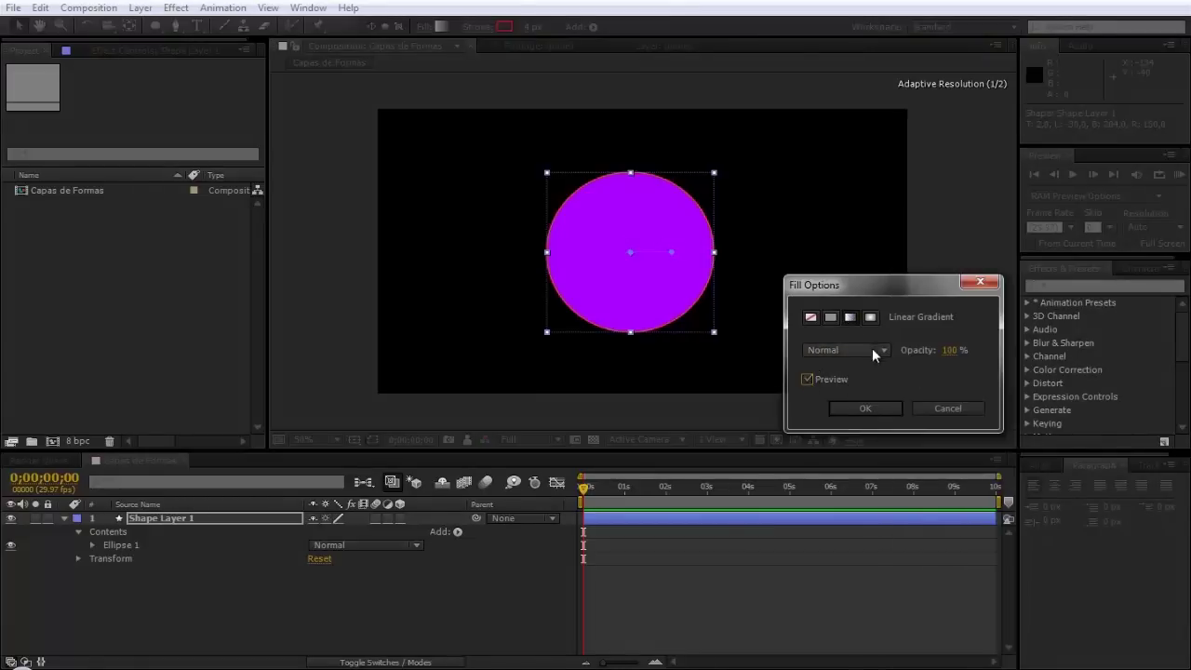
left_click(858, 411)
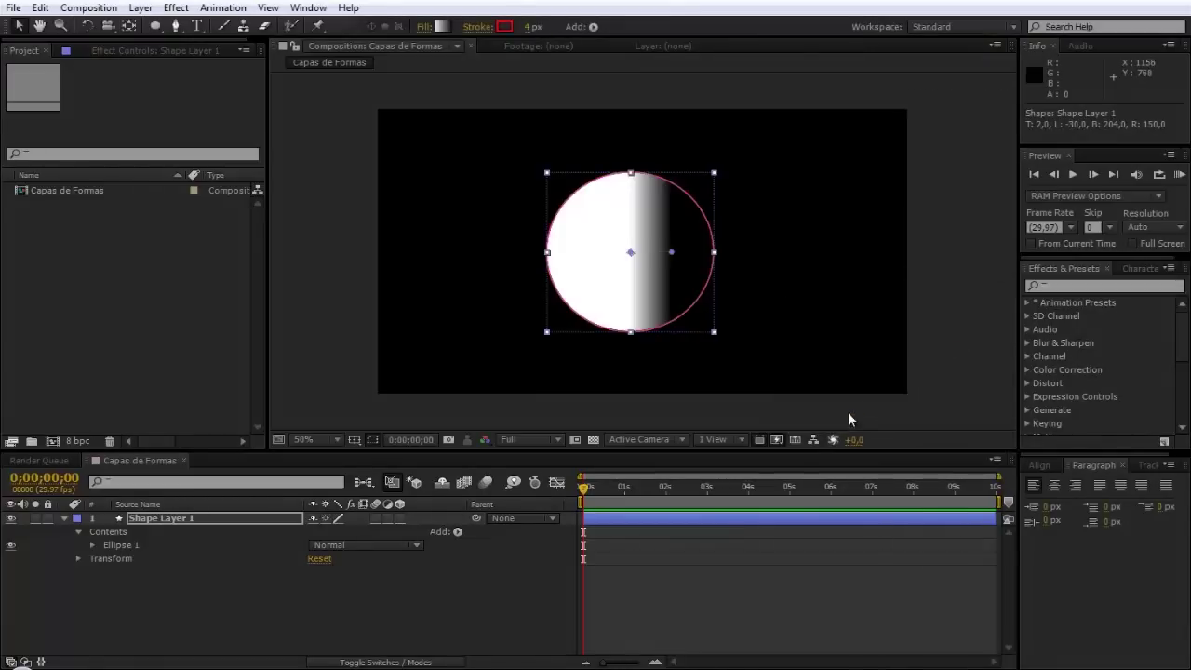
Look at the gradient colours, then switch the circle's fill to a radial gradient
left_click(441, 27)
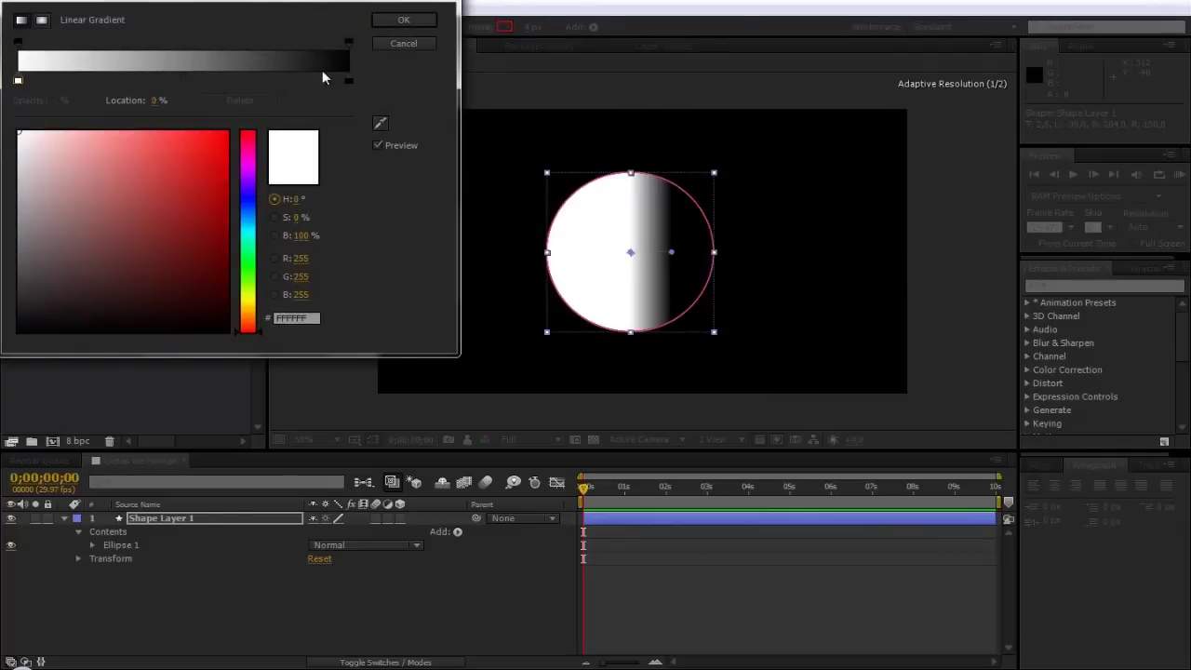
left_click(406, 20)
left_click(424, 26)
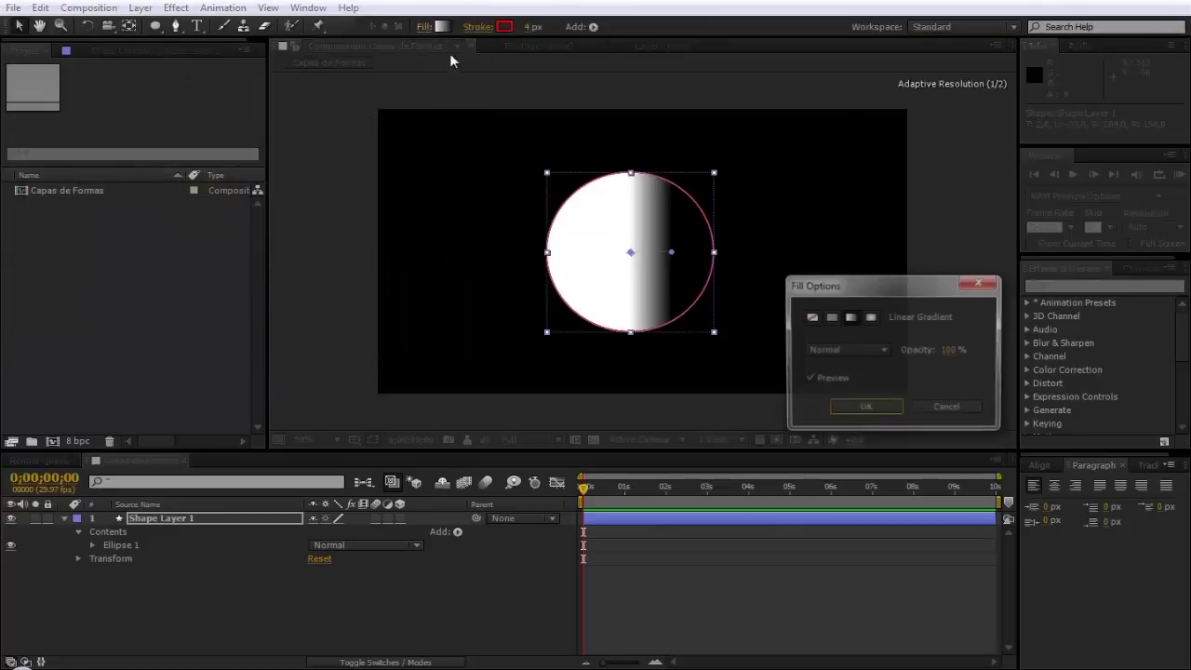
left_click(871, 318)
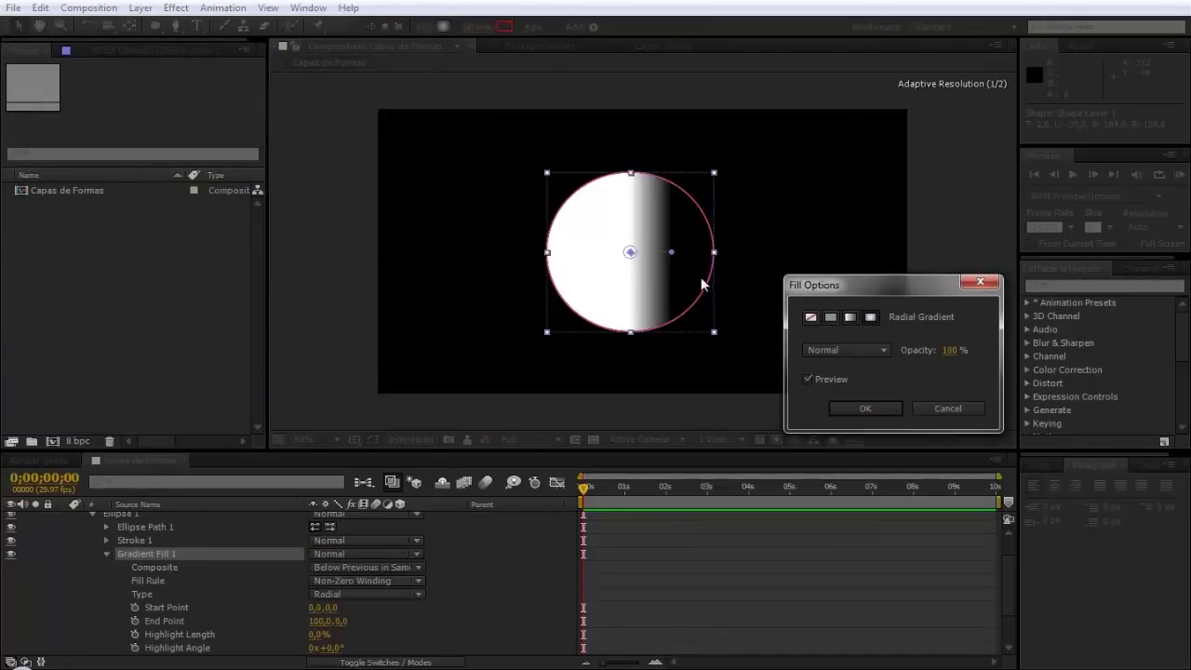
left_click(878, 410)
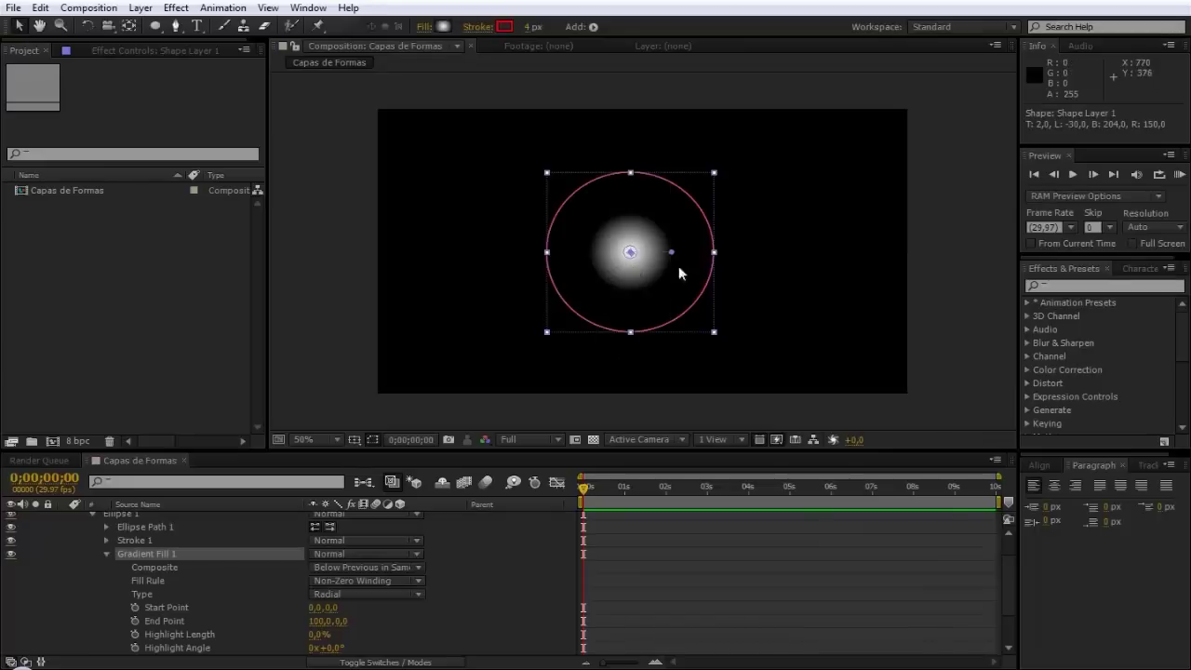
Return the circle's fill to solid purple and bring up its fill colour picker
left_click(423, 27)
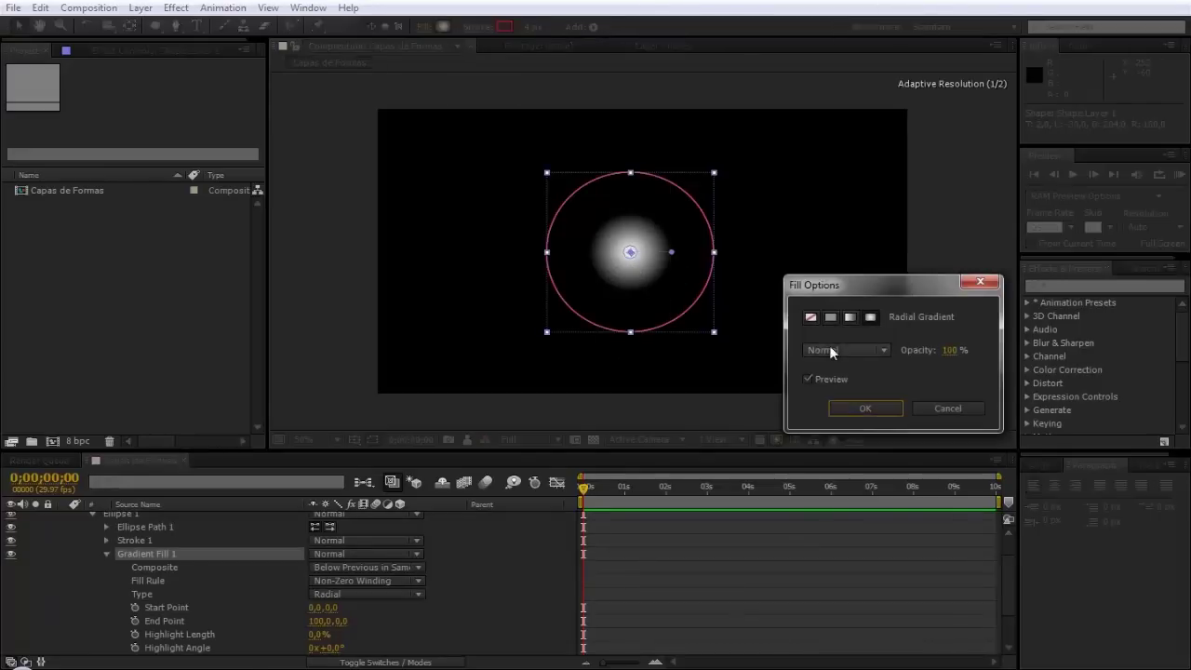
left_click(835, 321)
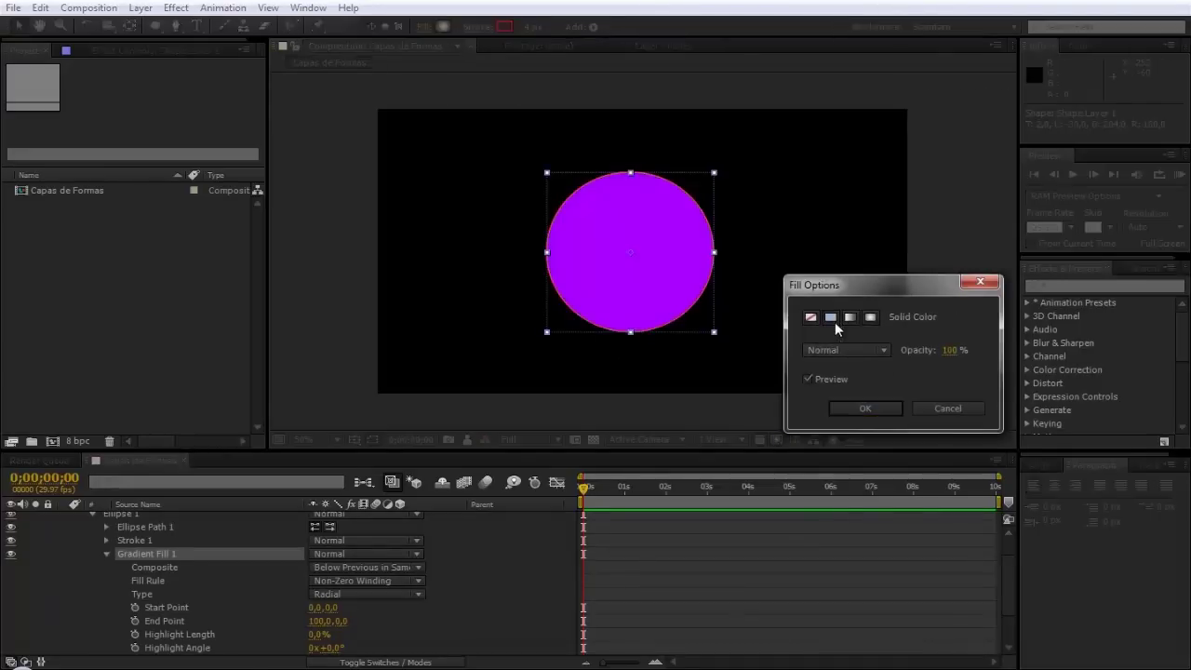
left_click(872, 411)
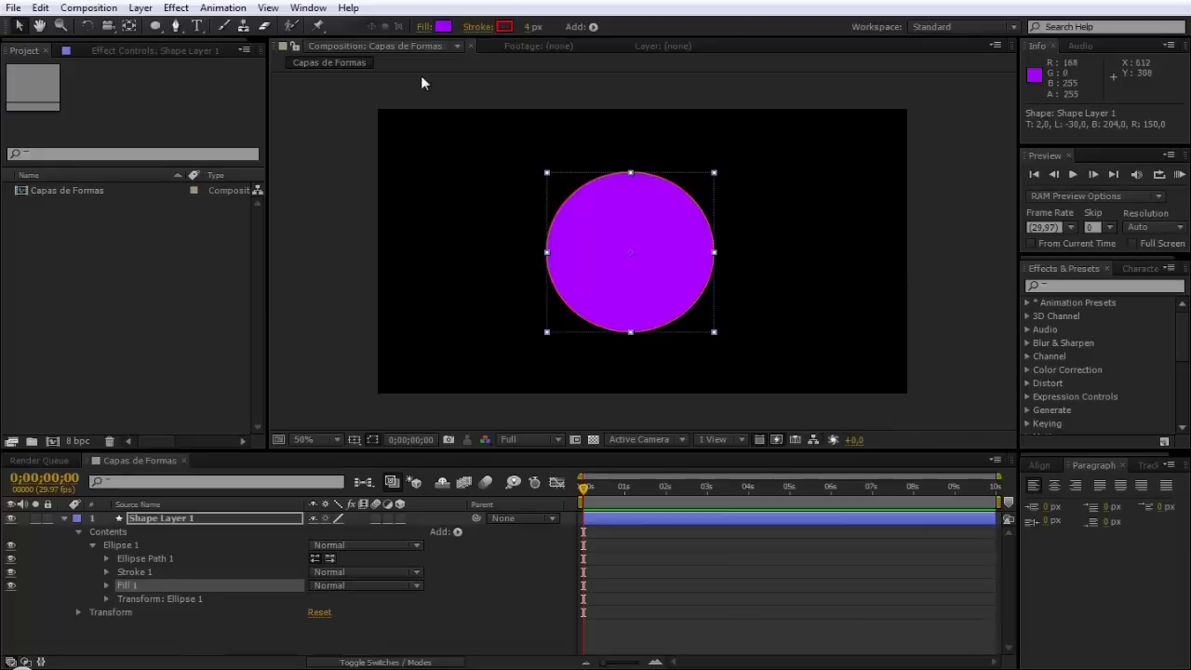
left_click(448, 30)
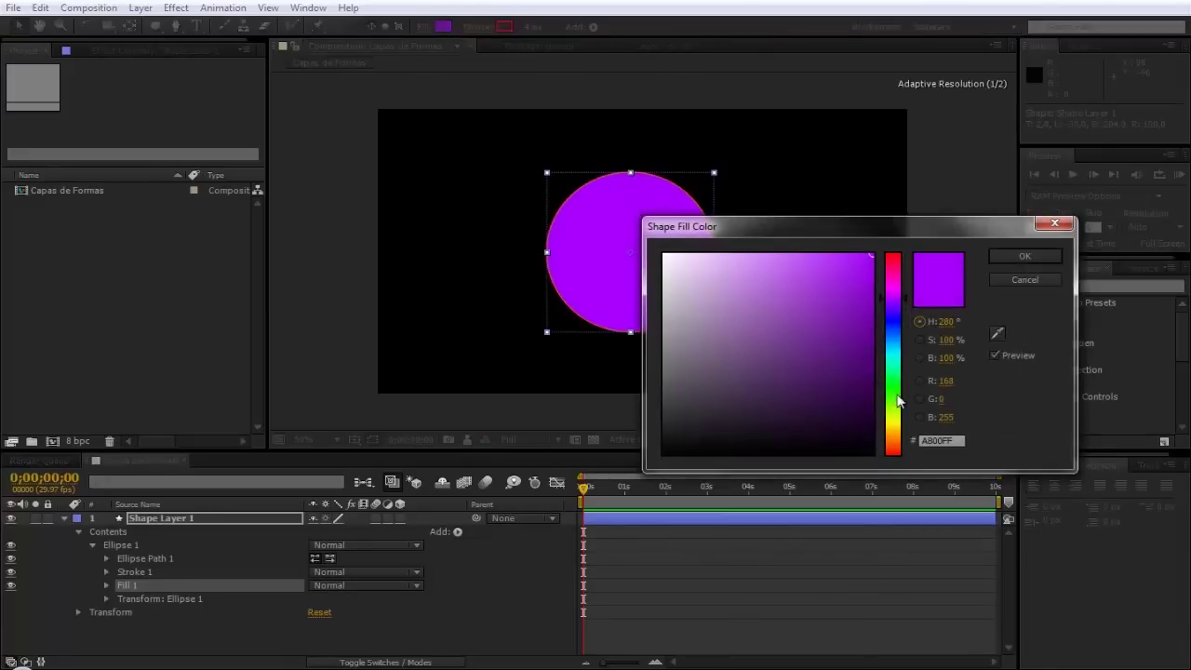
Make the circle's fill lime-yellow and its stroke colour blue
left_click_drag(893, 390, 893, 416)
left_click(1007, 255)
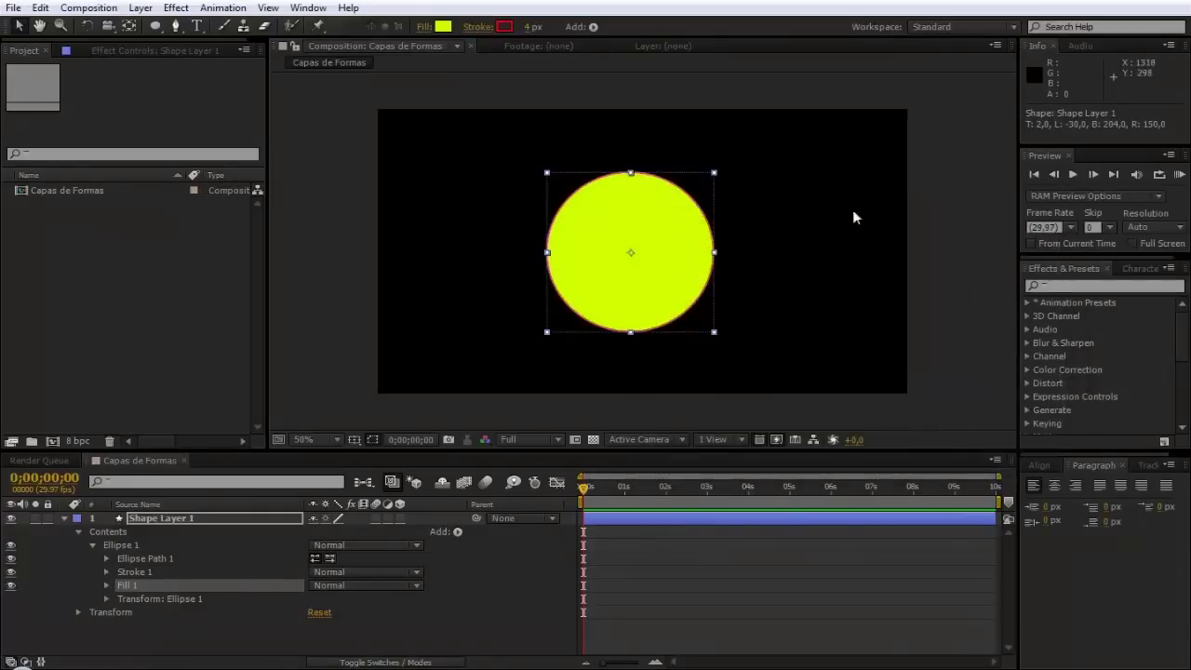
left_click(503, 26)
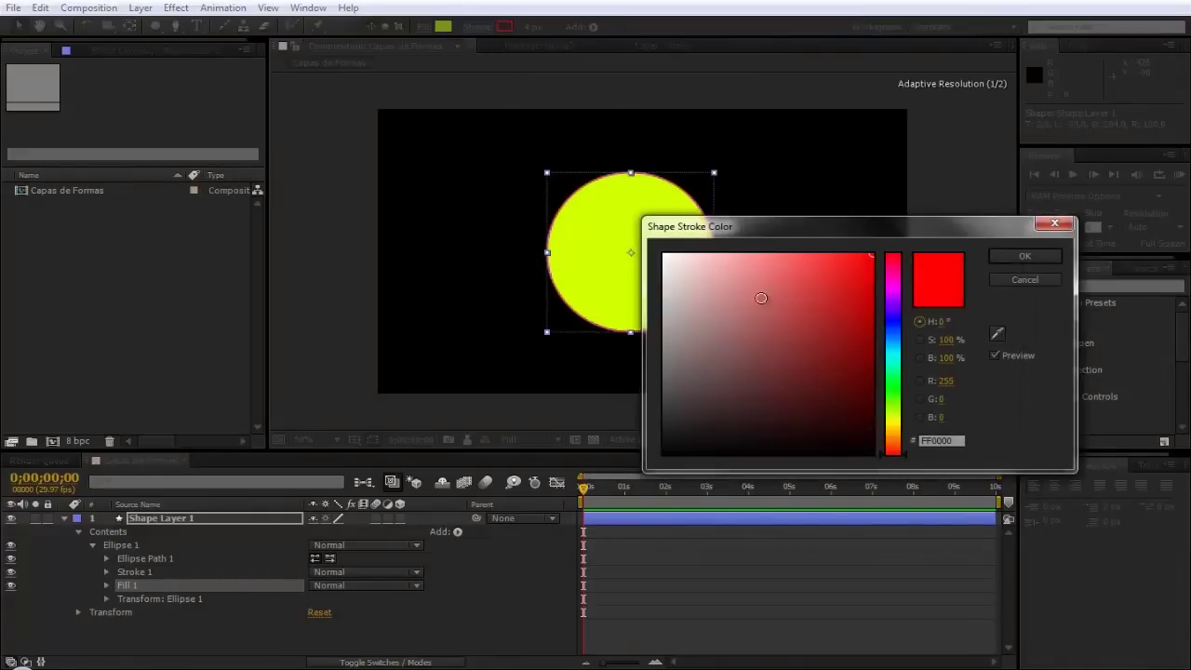
left_click_drag(779, 228, 800, 336)
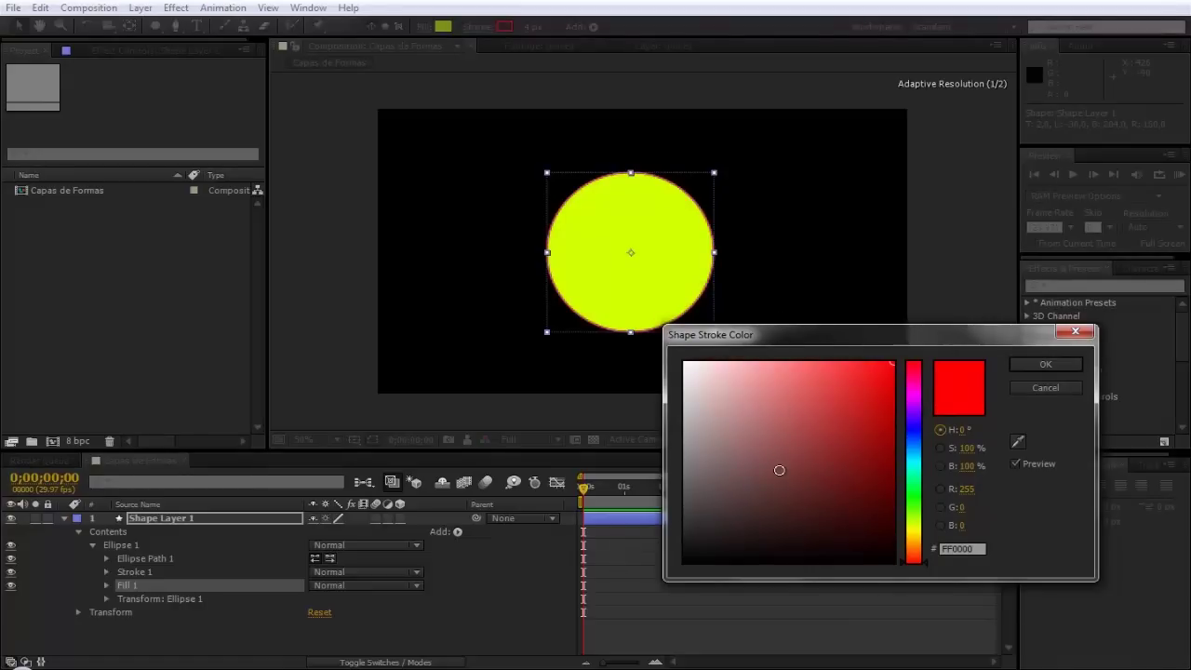
left_click(841, 409)
left_click_drag(915, 503, 915, 427)
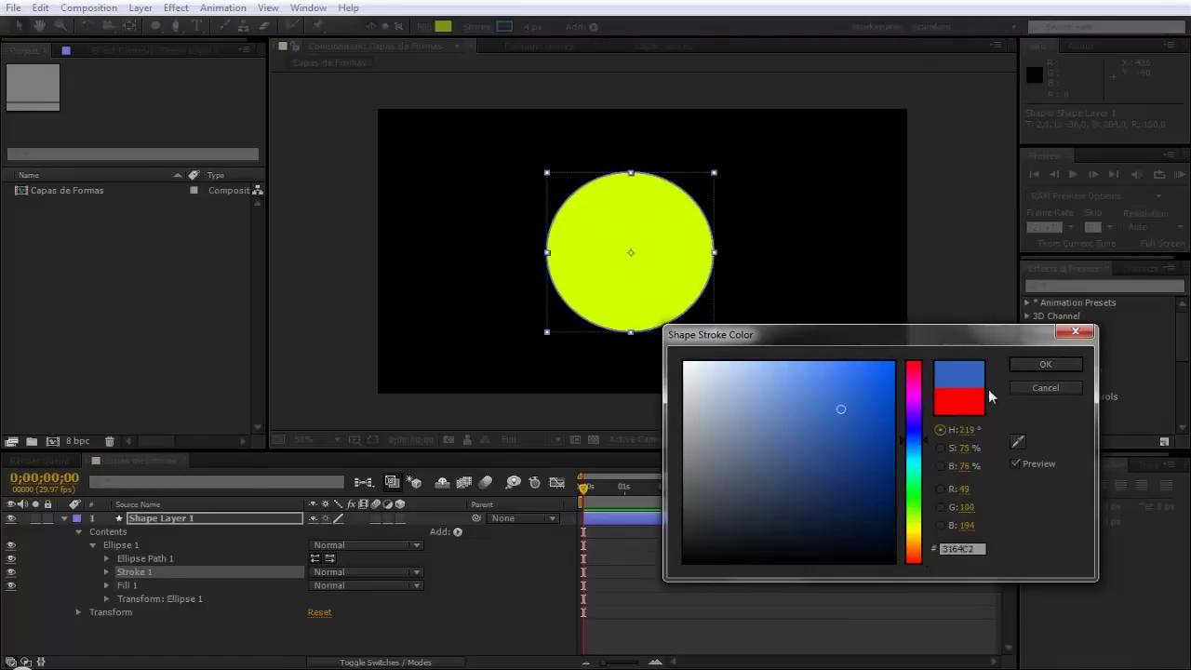
left_click(1033, 365)
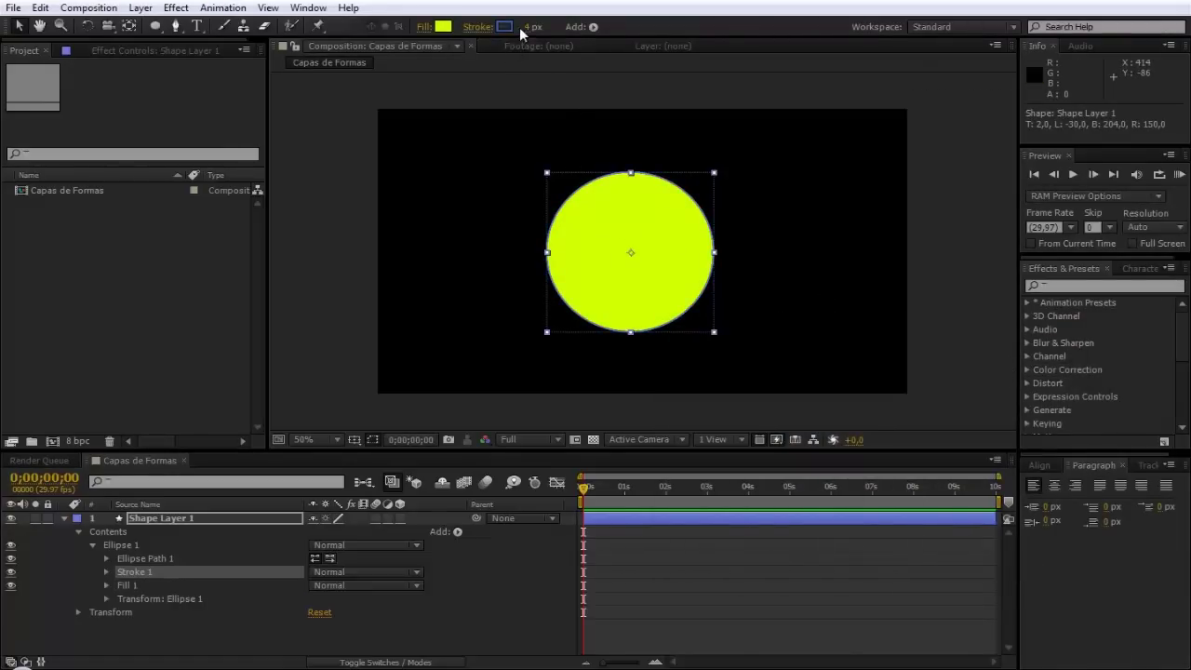
Try an 18 px stroke, then set the stroke to None and reselect the circle's layer
left_click_drag(533, 27, 550, 35)
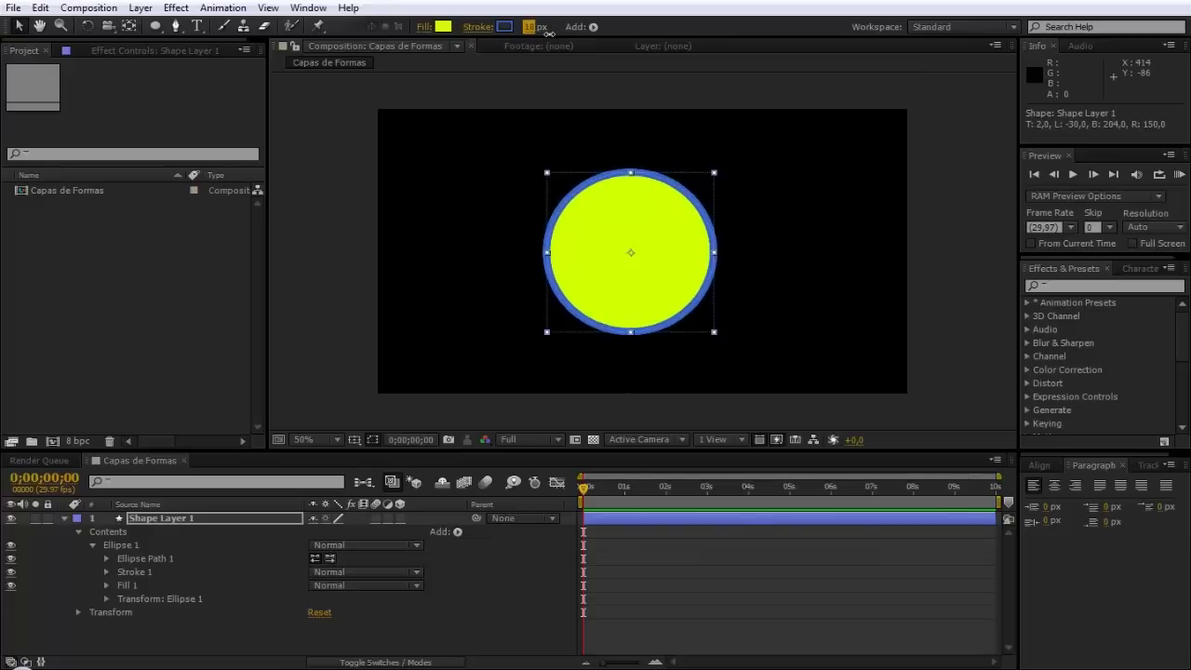
left_click(478, 27)
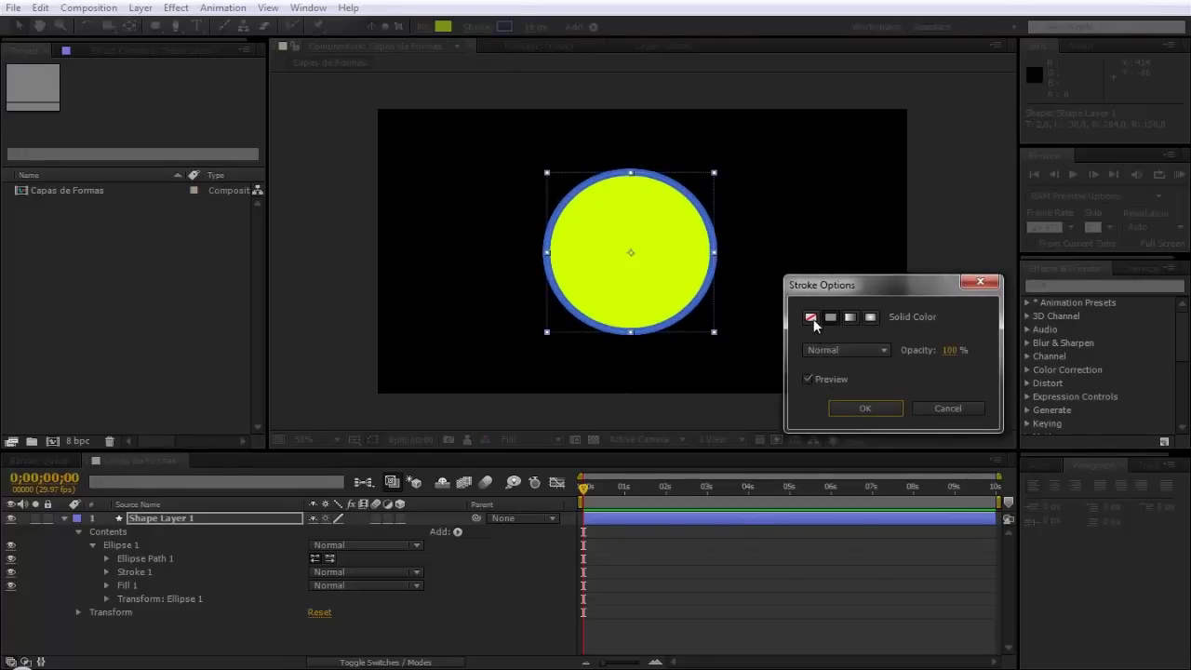
left_click(810, 317)
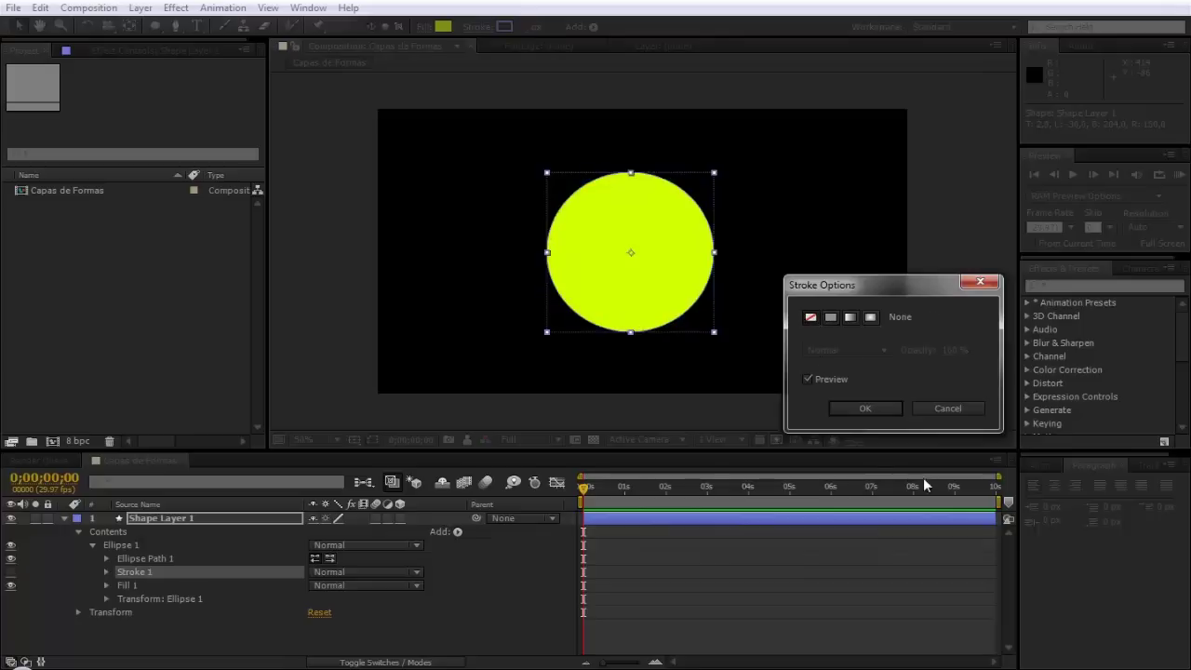
left_click(877, 407)
left_click(929, 329)
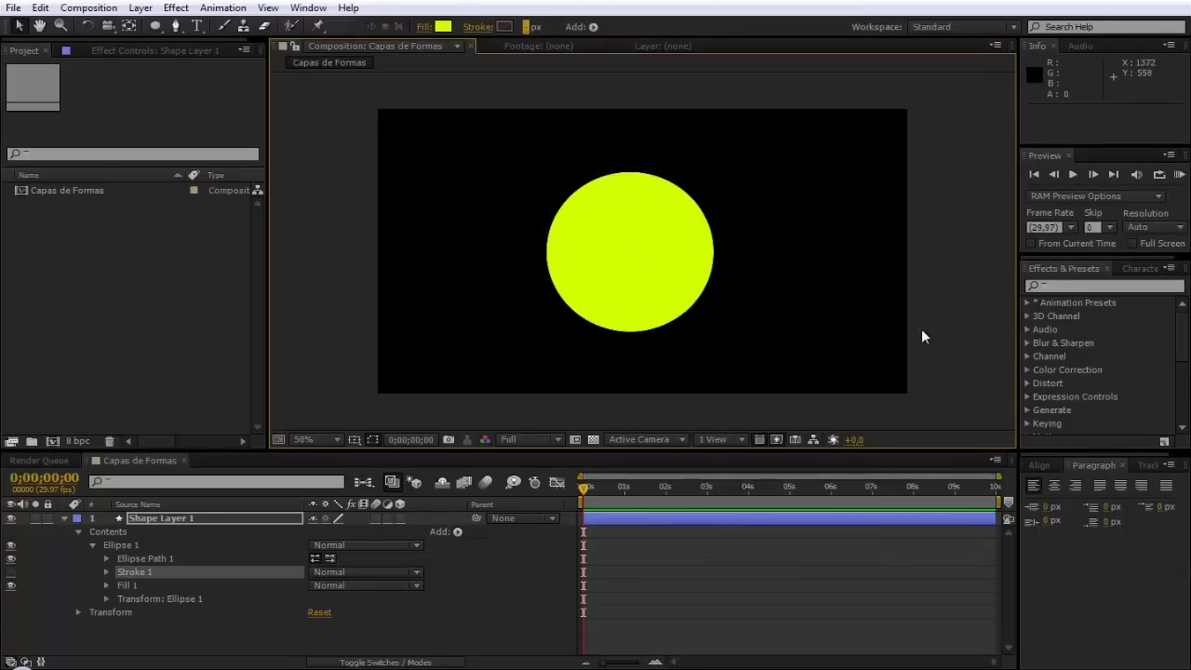
left_click(679, 274)
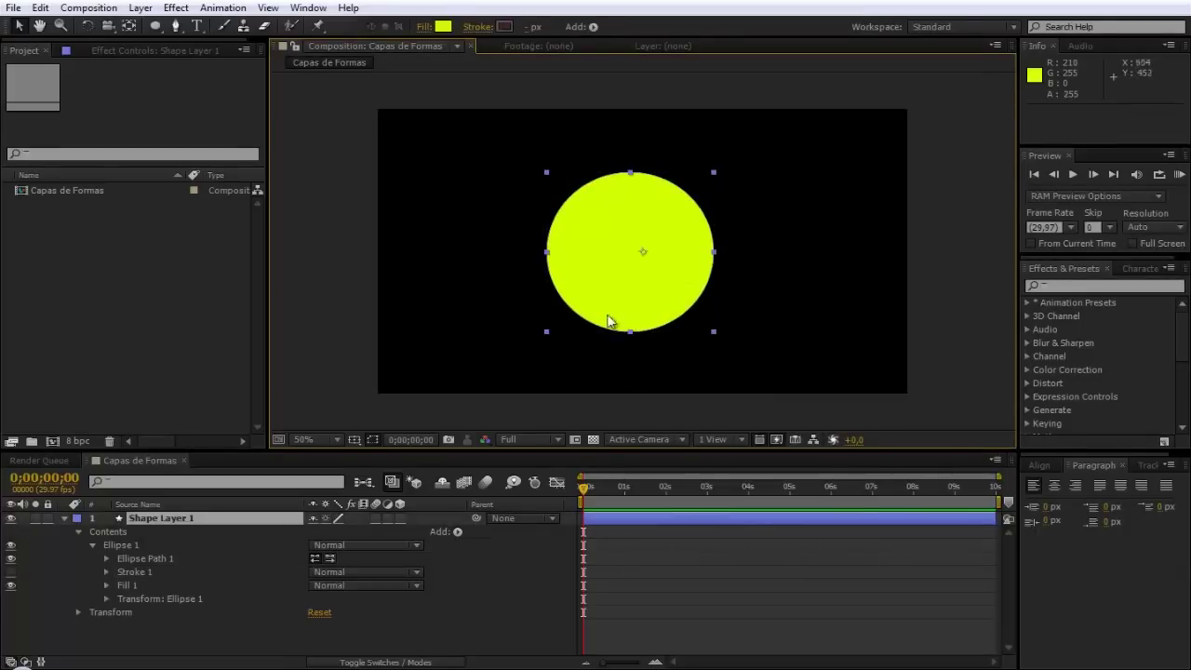
left_click(68, 523)
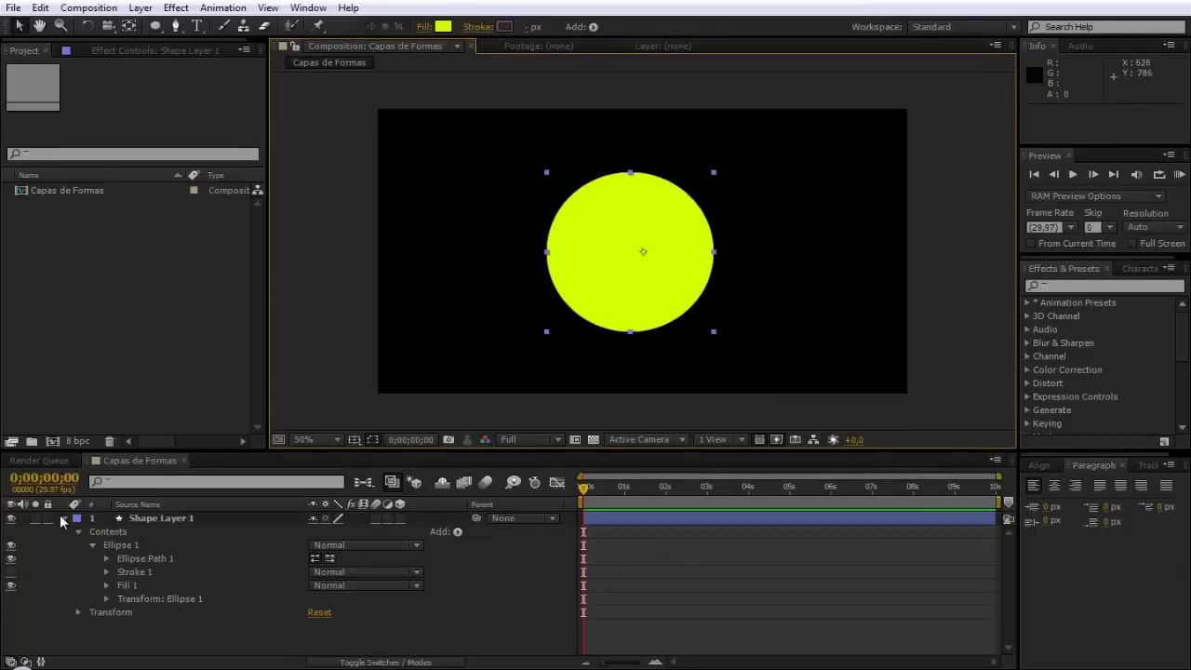
left_click(64, 520)
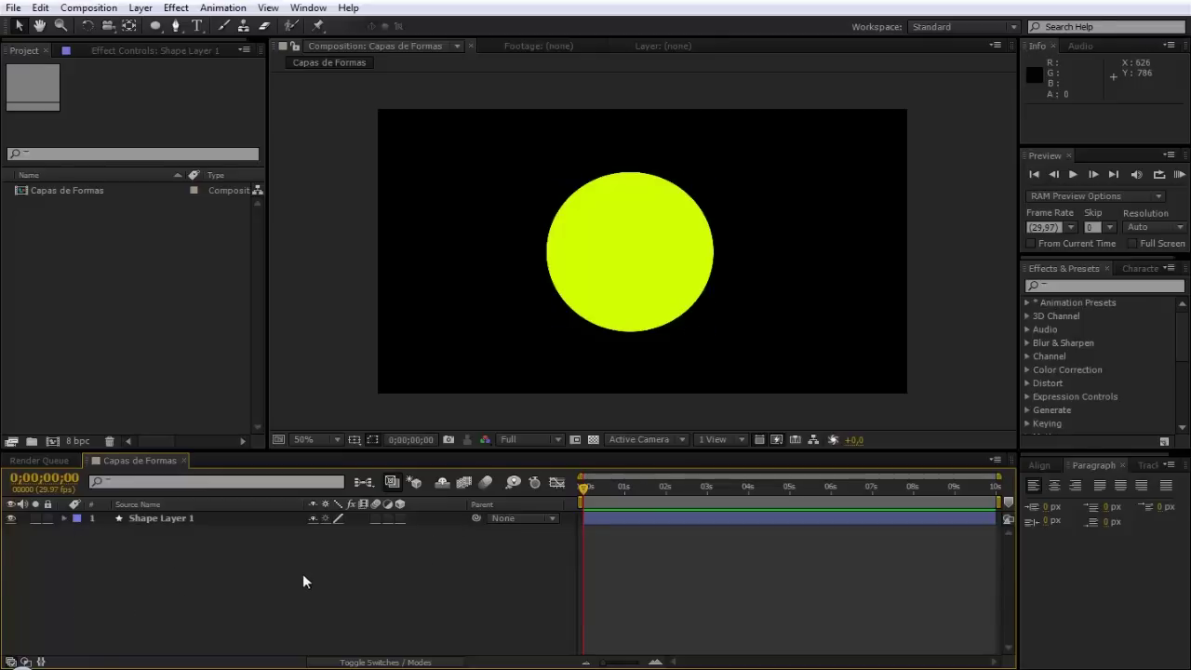
left_click(158, 518)
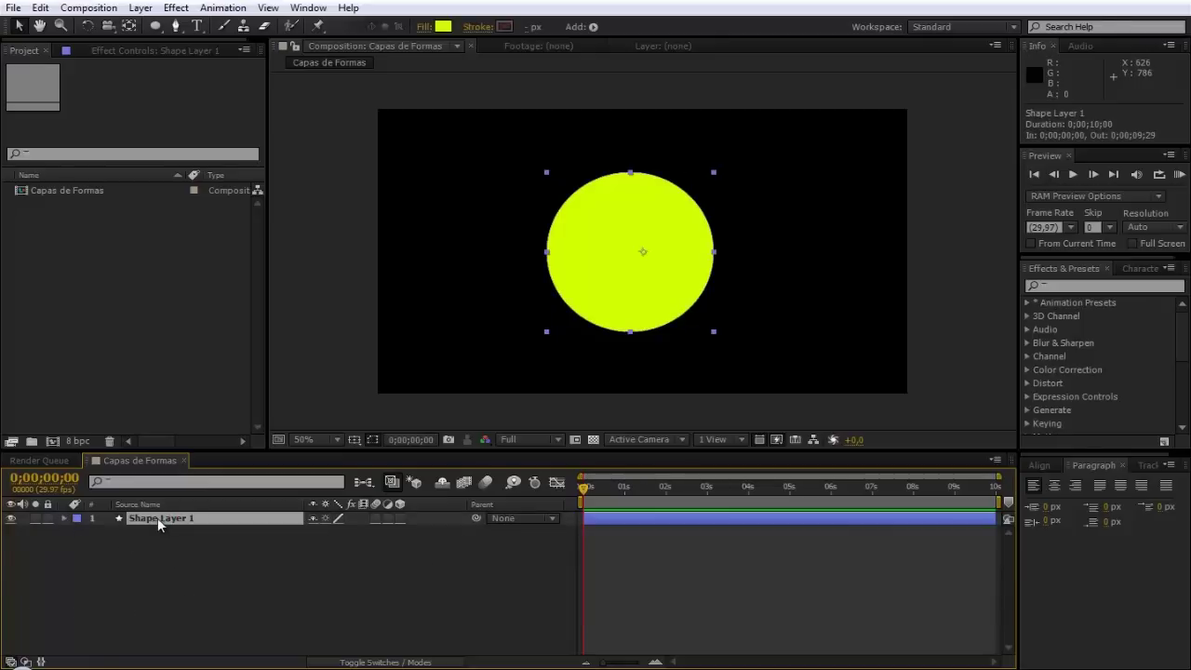
left_click(65, 519)
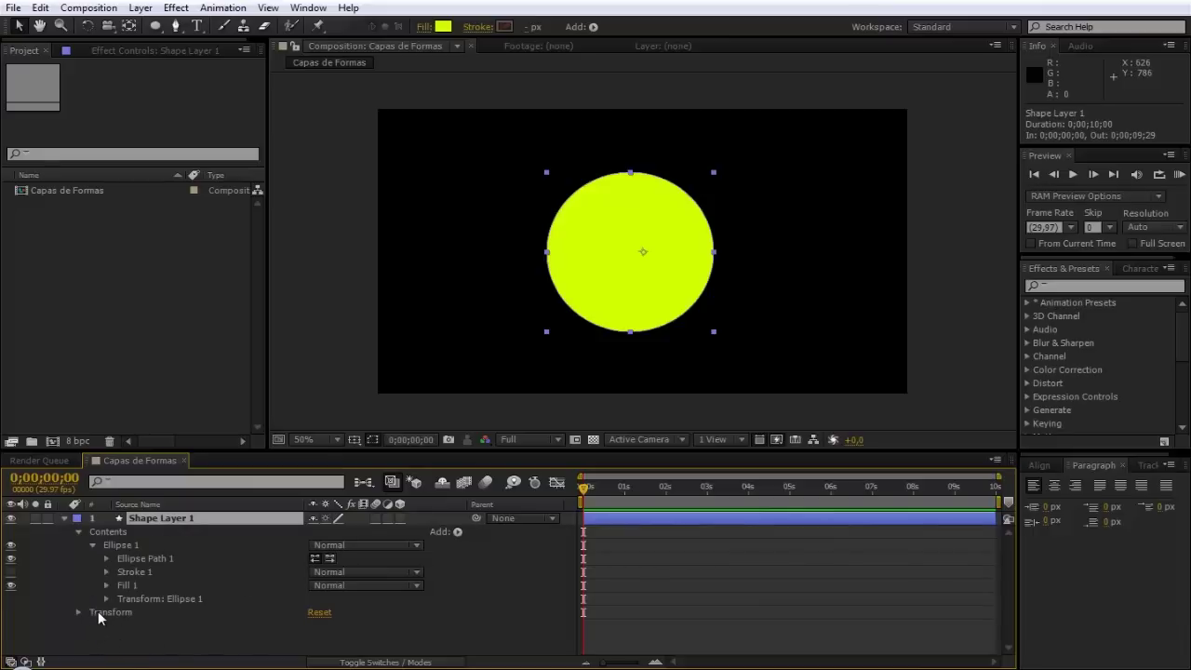
left_click(110, 614)
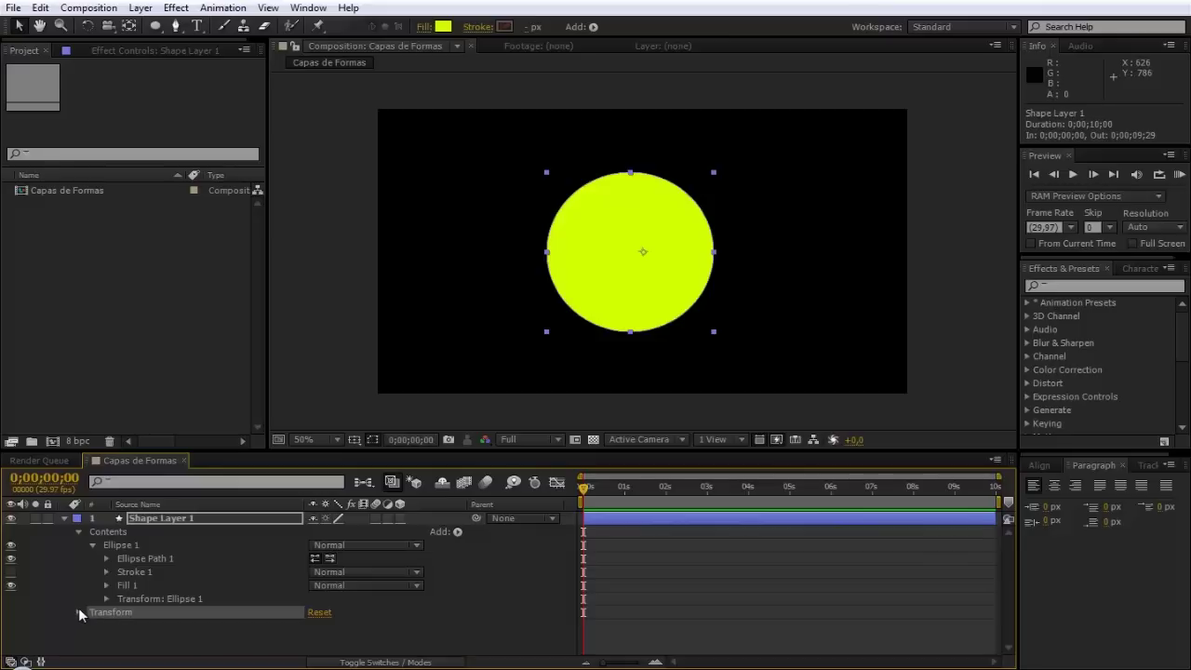
left_click(79, 612)
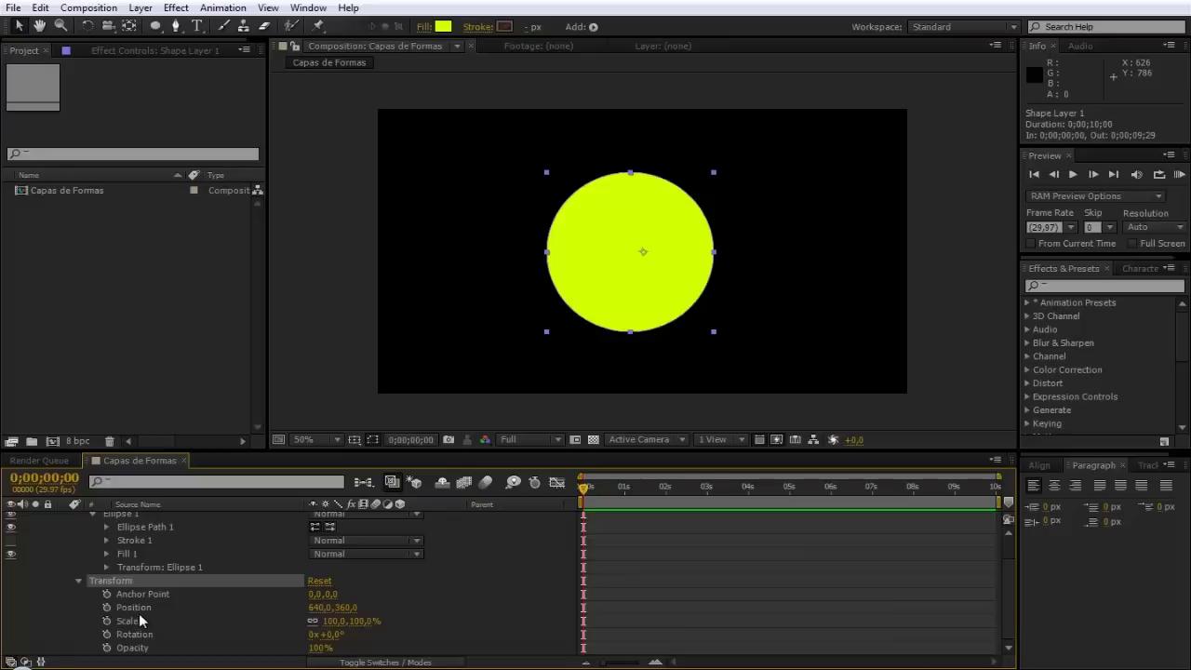
left_click(79, 580)
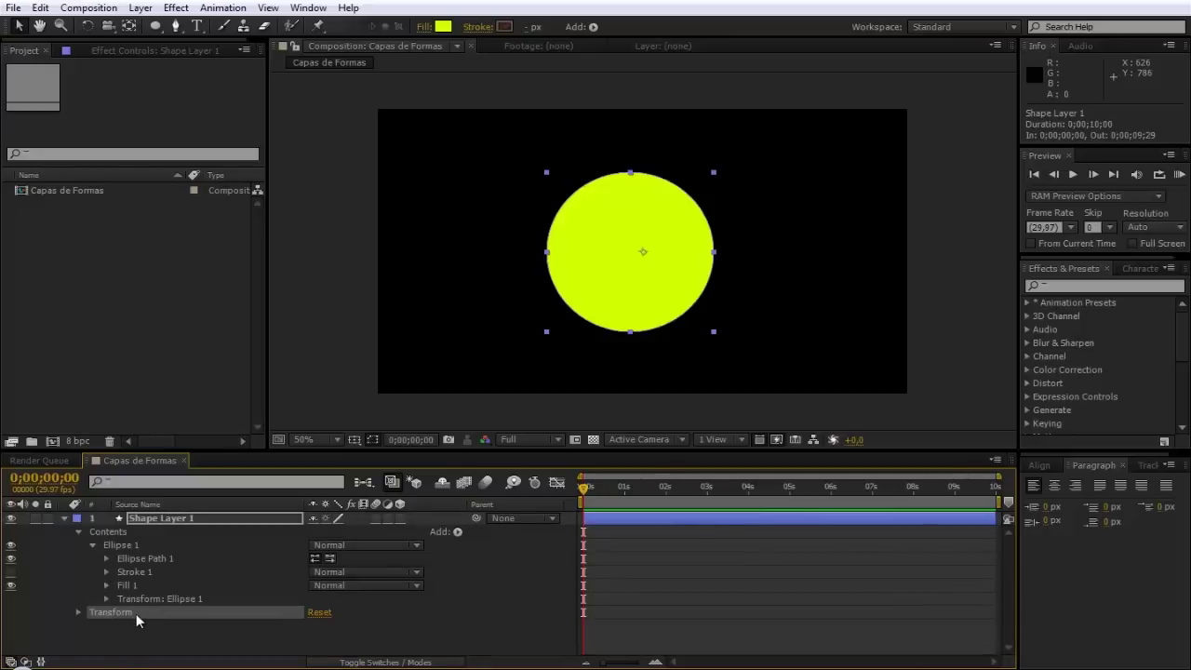
left_click(128, 549)
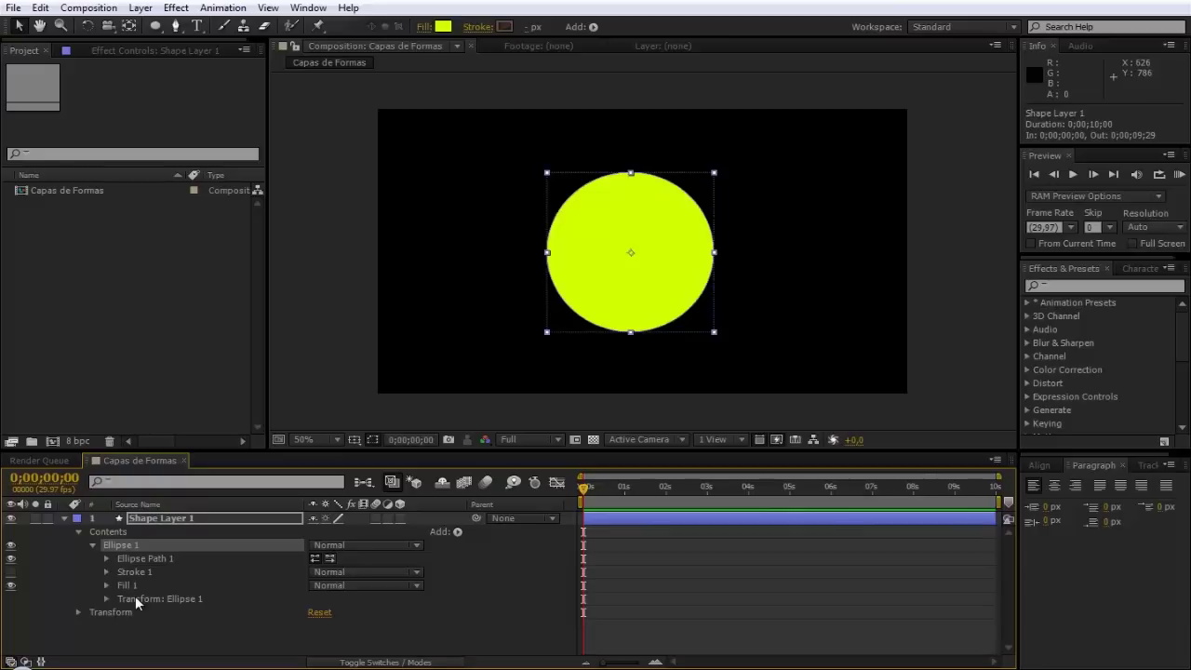
left_click(92, 545)
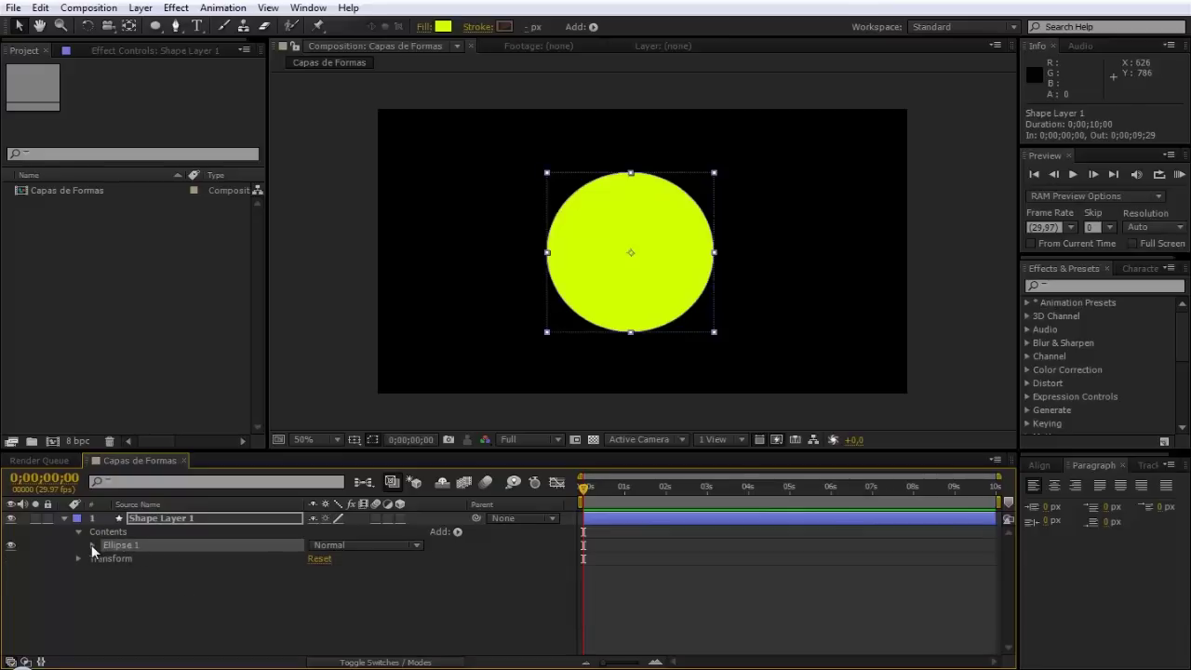
left_click(92, 544)
left_click(138, 558)
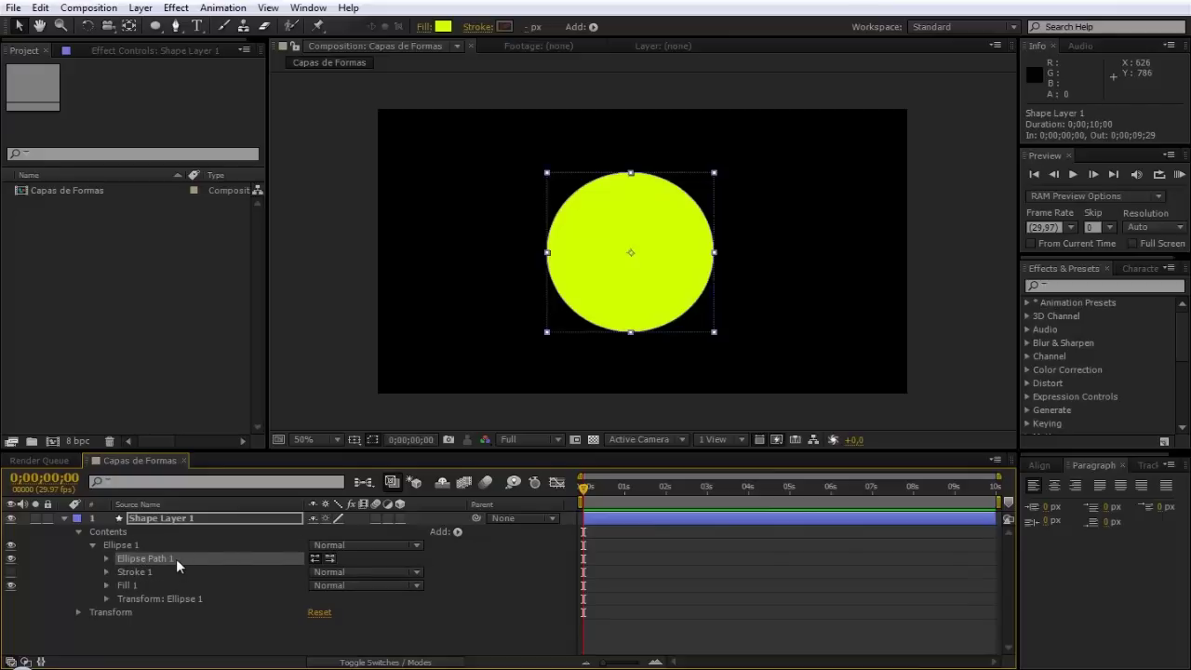
Enlarge Ellipse Path 1 to a Size of 456 by 456
left_click(106, 558)
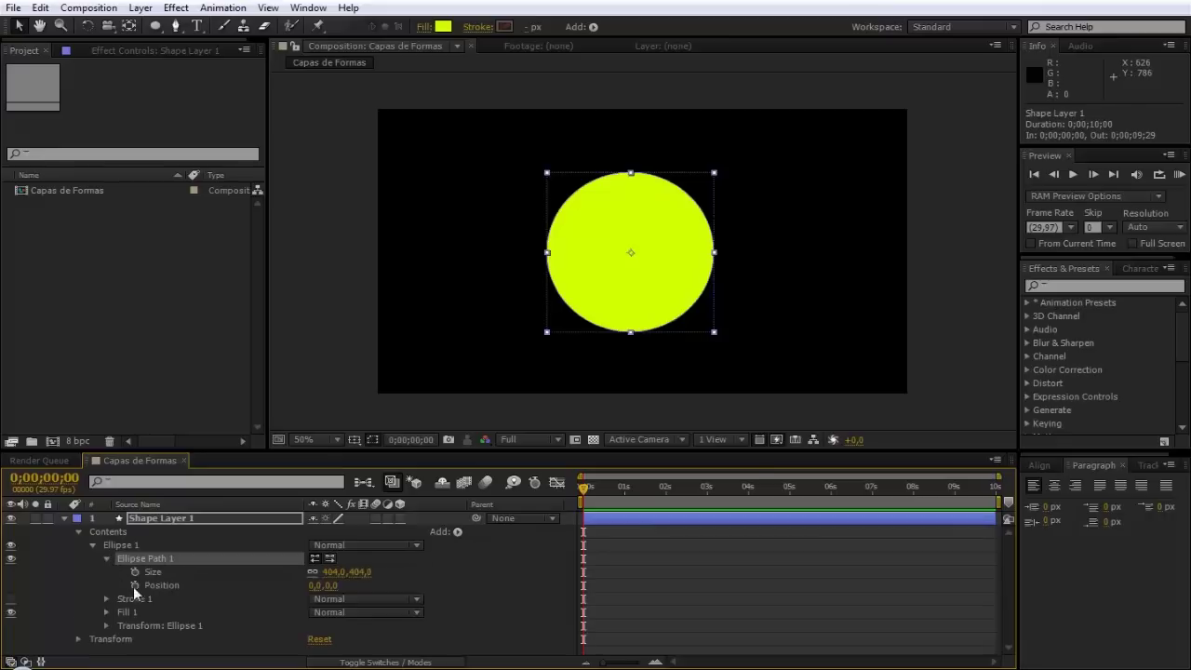
left_click_drag(331, 572, 384, 586)
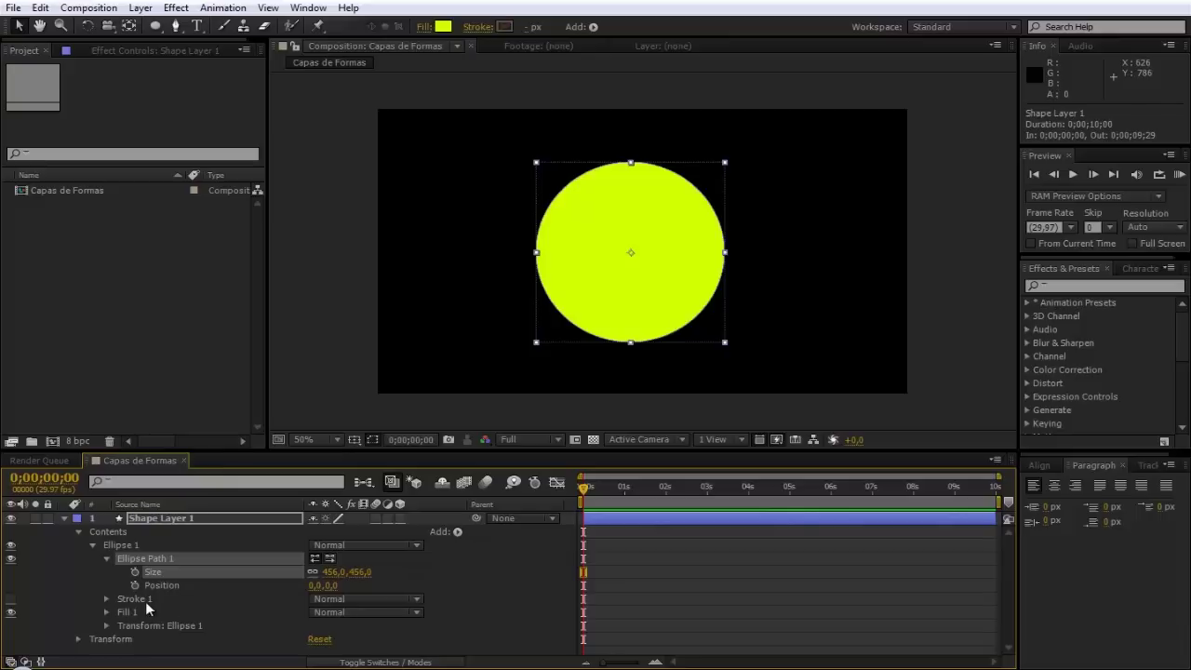
mouse_move(315, 585)
left_mouse_down()
mouse_move(345, 590)
mouse_move(313, 592)
left_mouse_up()
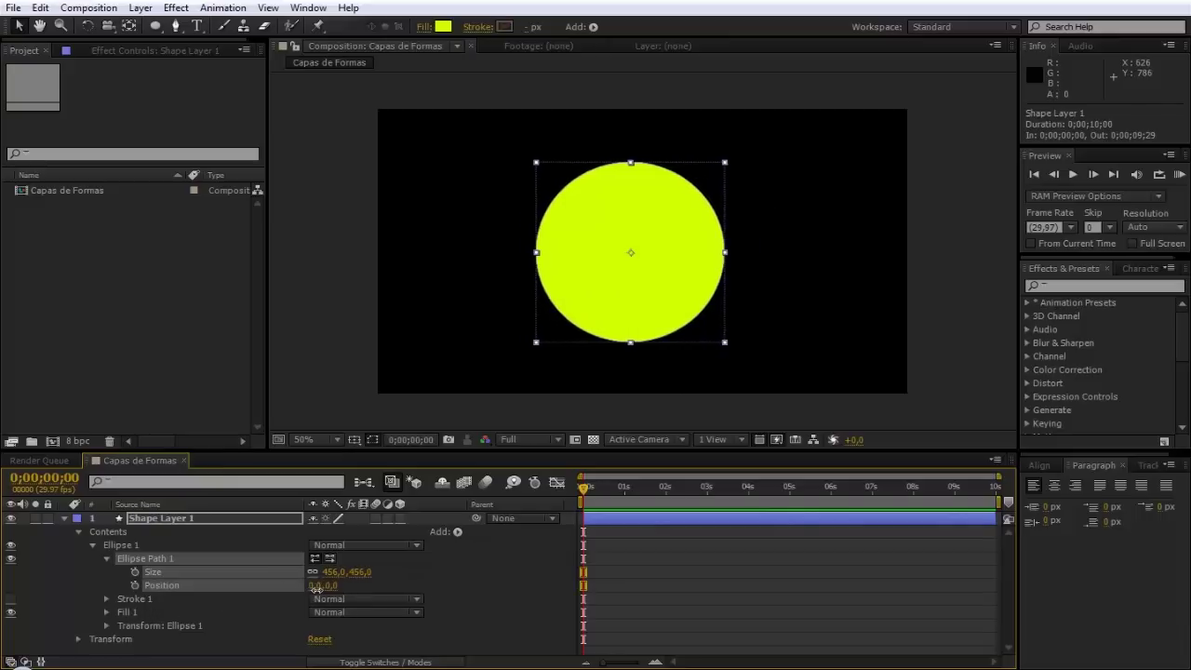
left_click(158, 572)
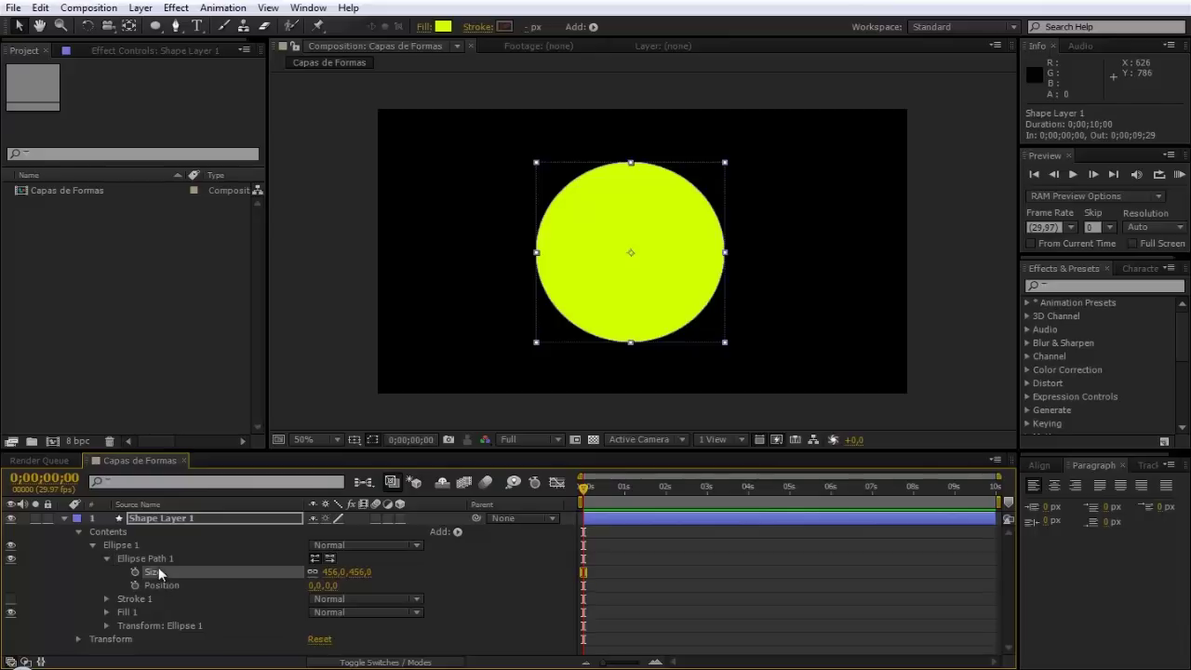
Move Shape Layer 1 to position 664, 360, then reselect the layer
left_click(109, 639)
left_click(79, 639)
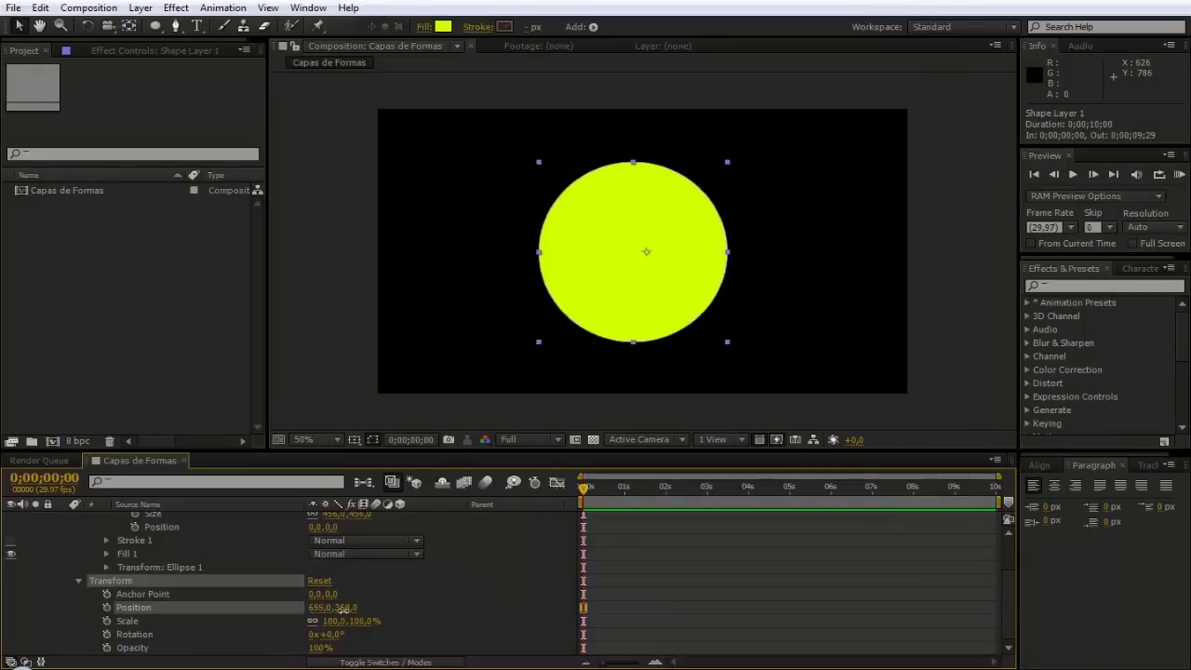
left_click_drag(316, 611, 339, 610)
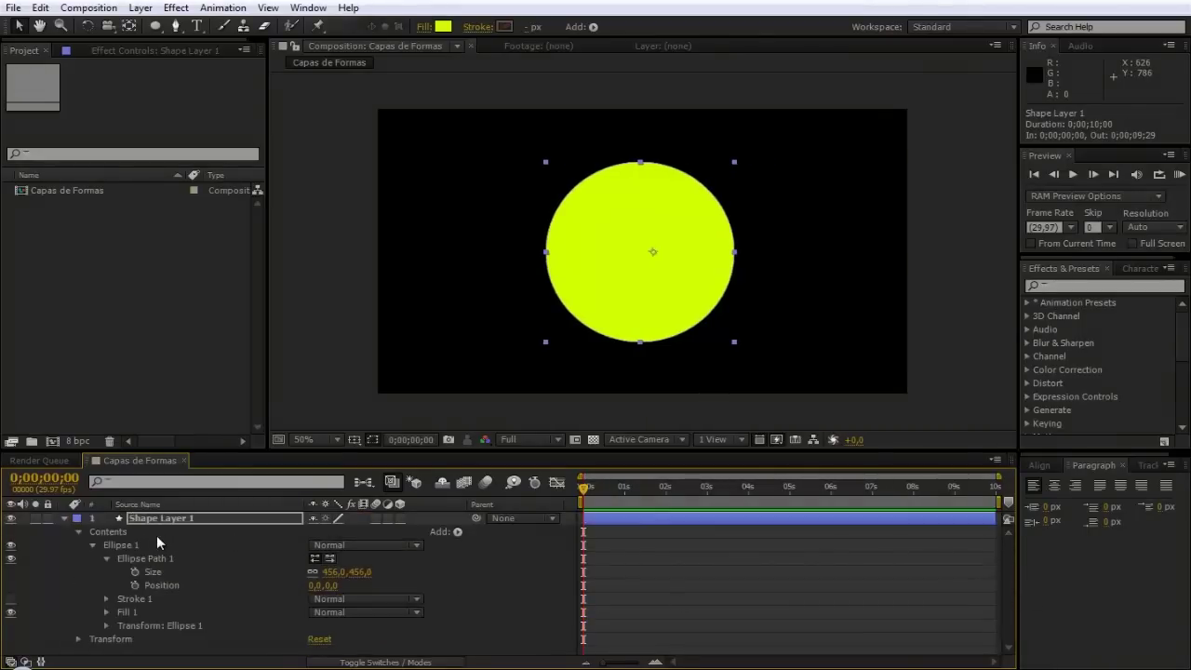
left_click(153, 535)
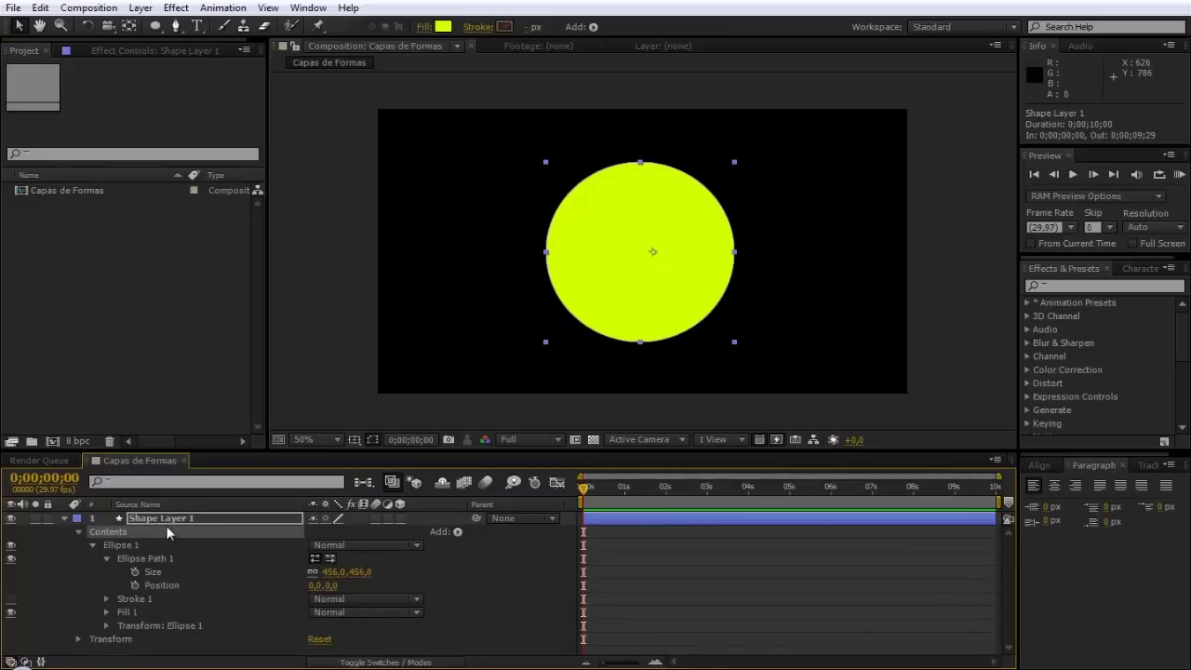
left_click(154, 518)
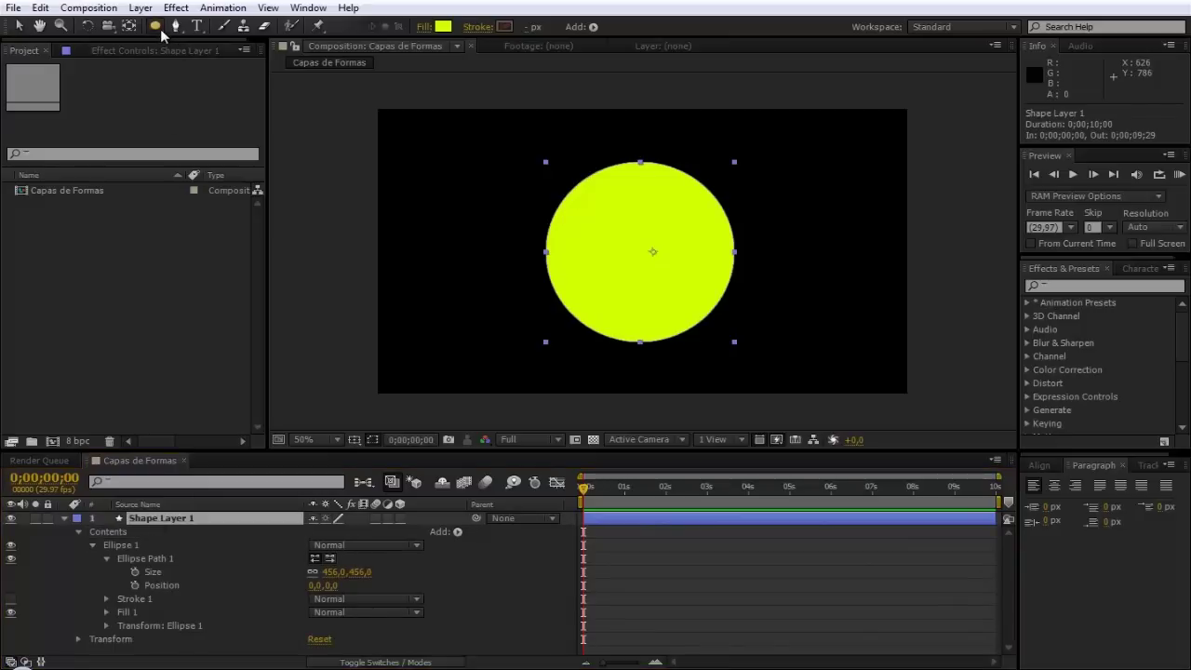
Draw a tall rectangle left of the circle in Shape Layer 1, then move the layer to 874, 384
left_click_drag(155, 26, 205, 24)
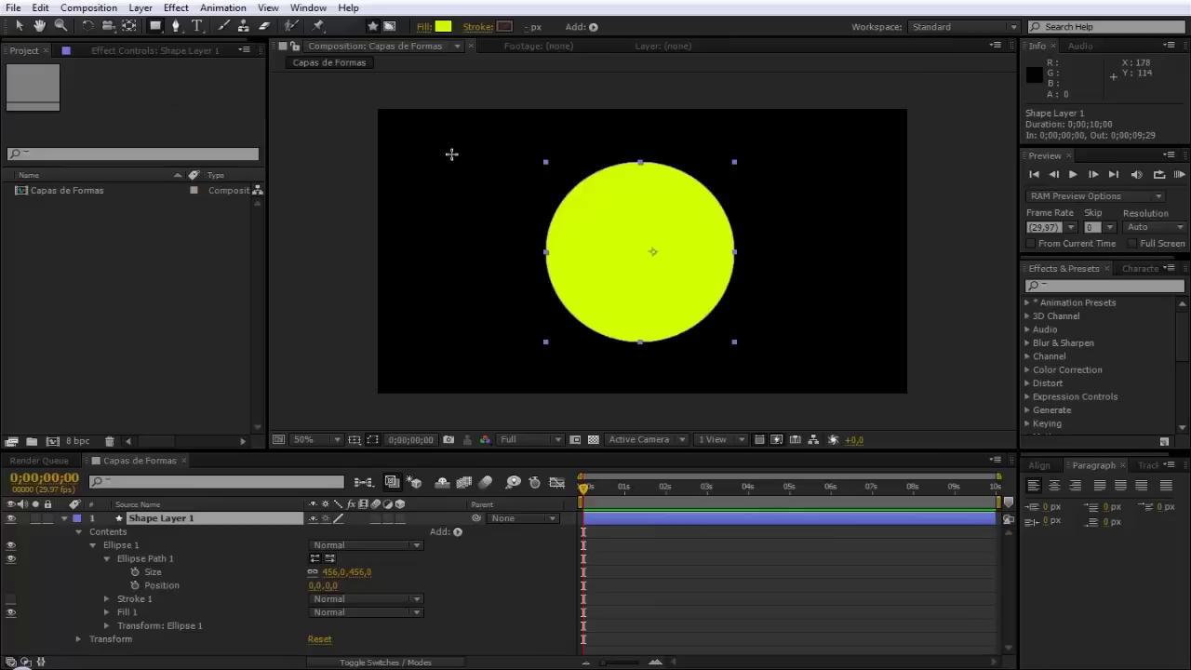
left_click_drag(434, 120, 526, 313)
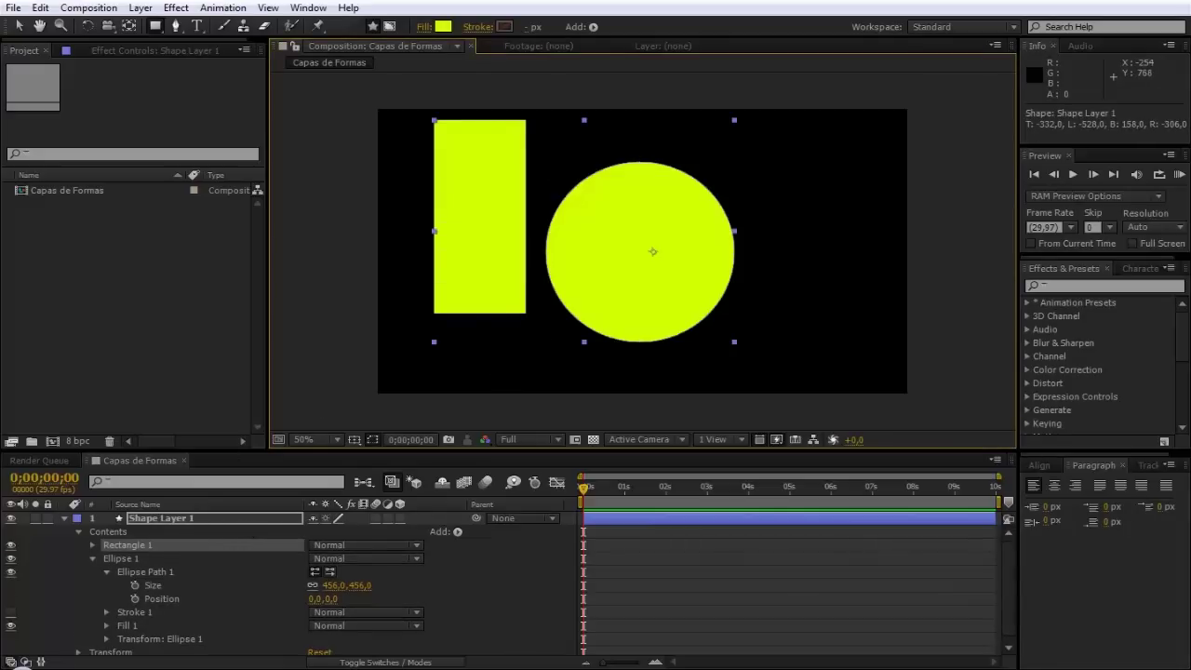
left_click(19, 26)
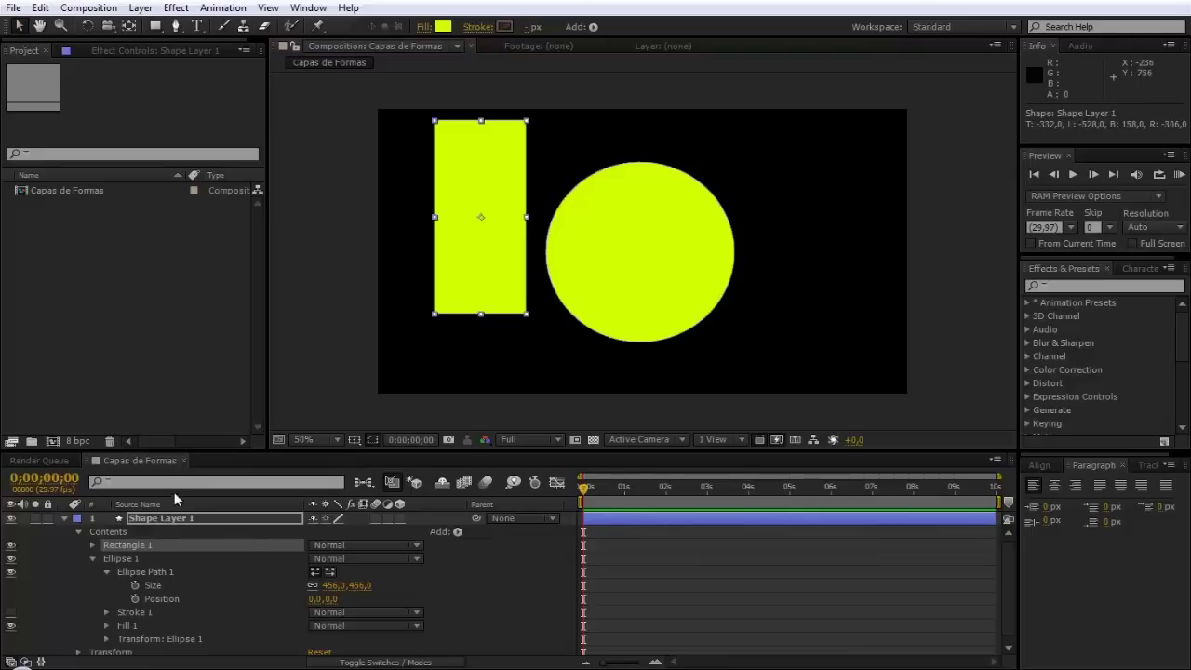
left_click(163, 521)
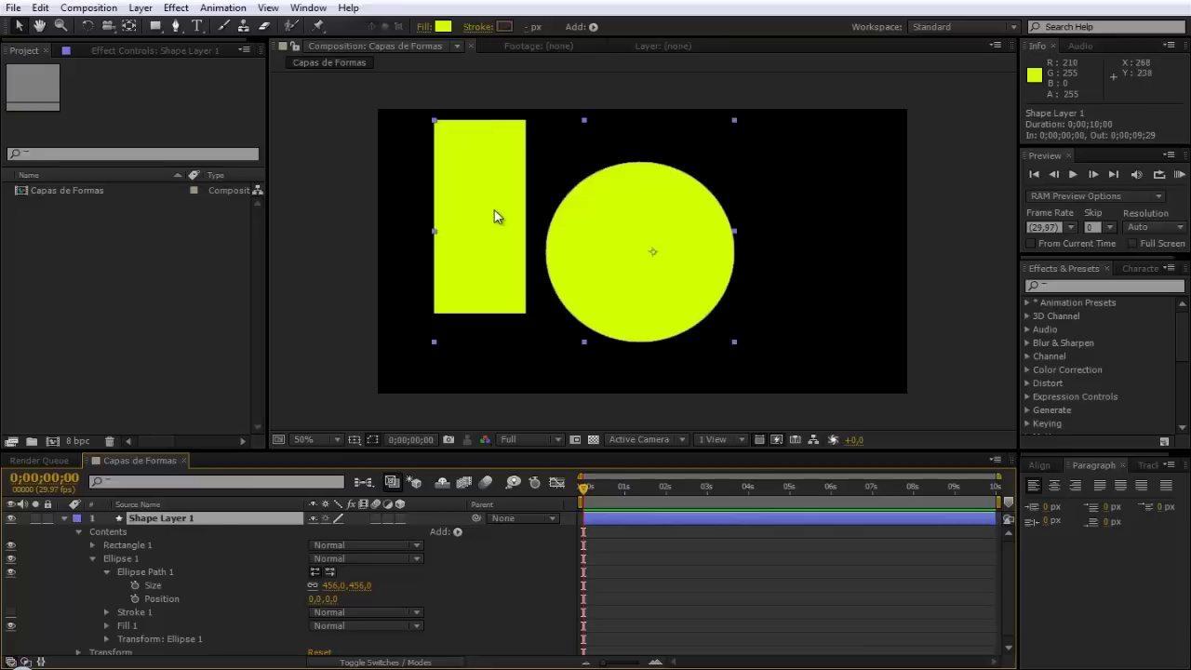
left_click_drag(617, 264, 680, 255)
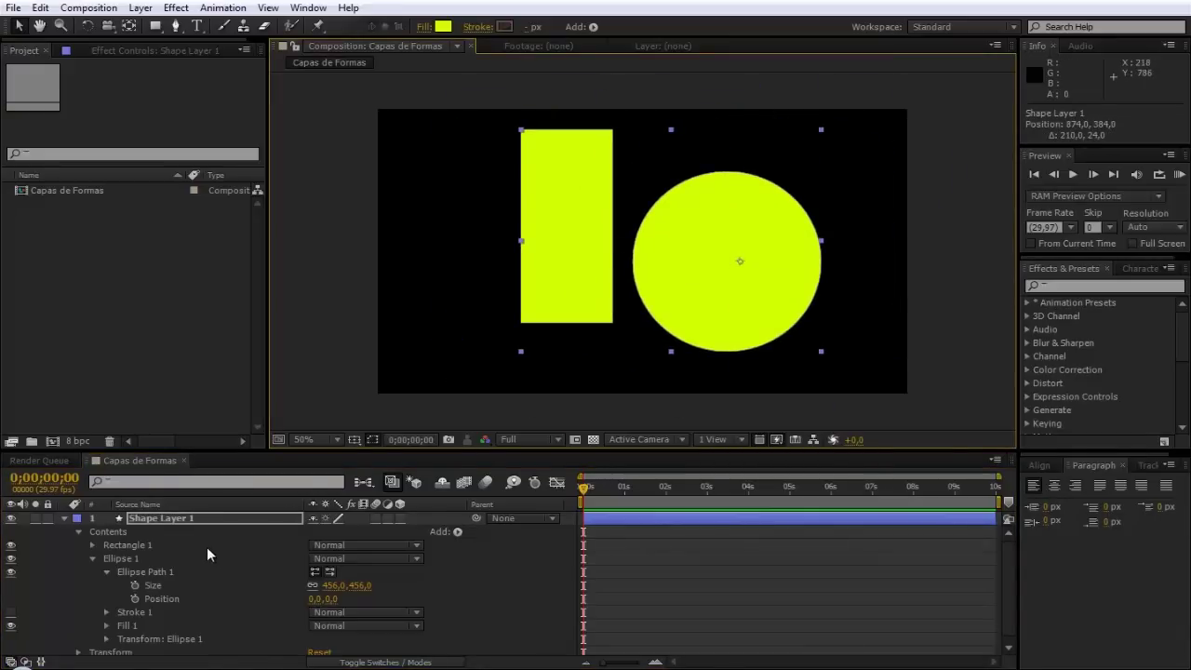
left_click(92, 558)
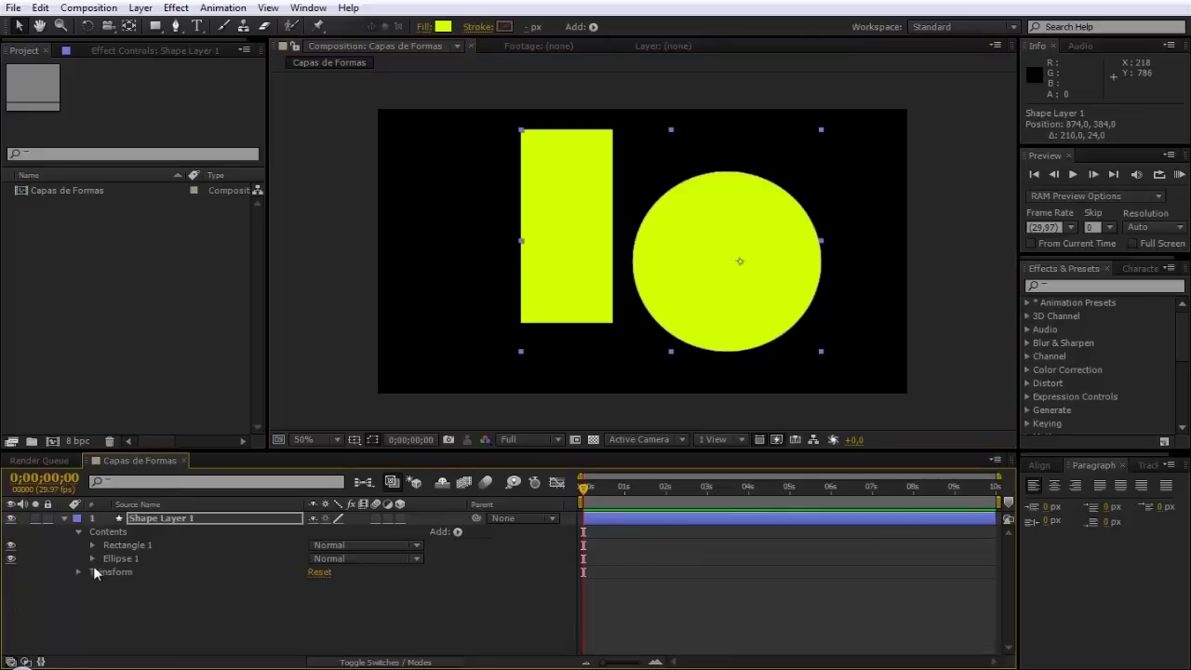
Set Rectangle Path 1 to size 259 by 571.7, x position -65, and Roundness about 43
left_click(118, 544)
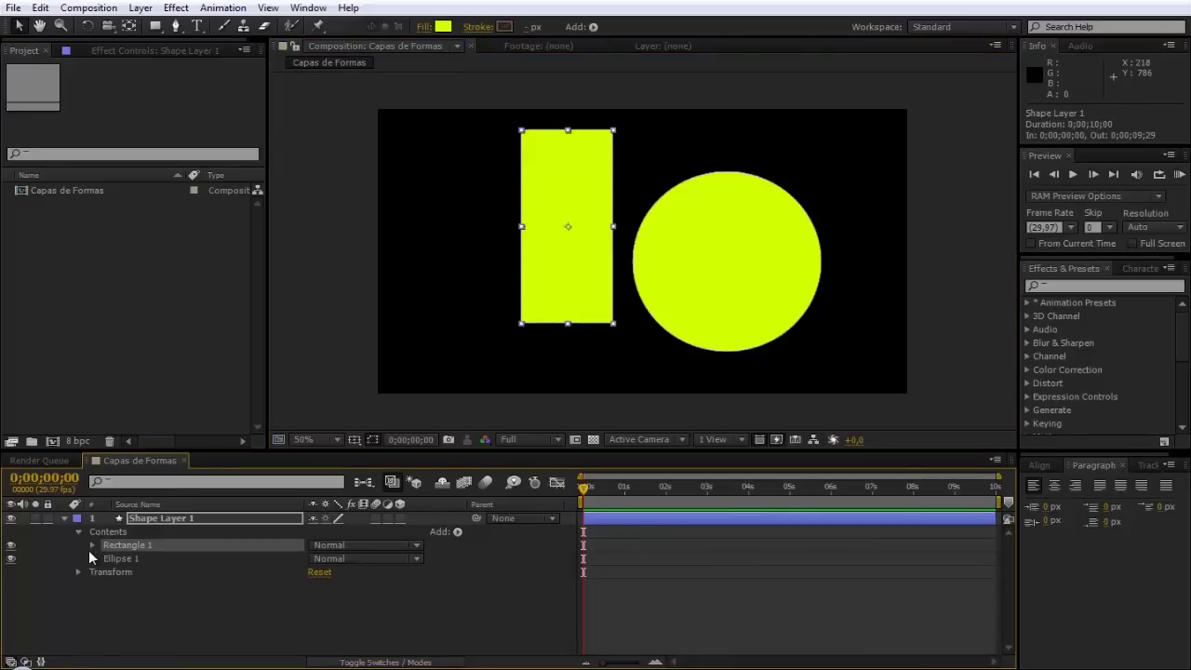
left_click(92, 545)
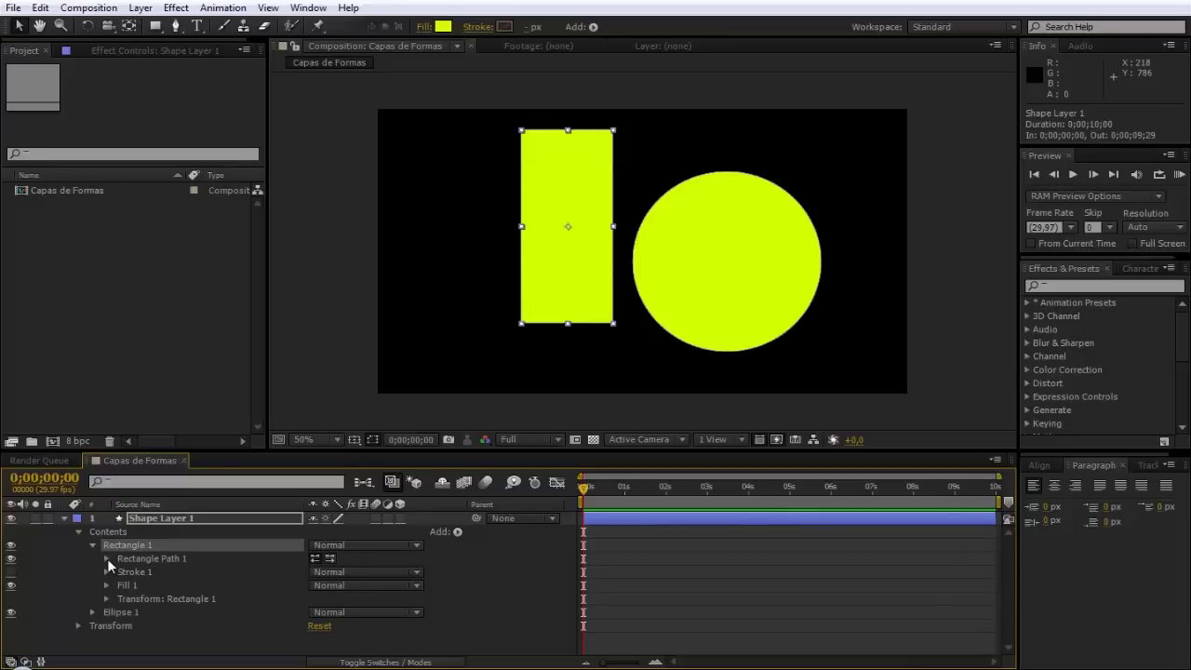
left_click(107, 559)
mouse_move(337, 572)
left_mouse_down()
mouse_move(500, 608)
mouse_move(382, 585)
mouse_move(298, 598)
mouse_move(389, 637)
left_mouse_up()
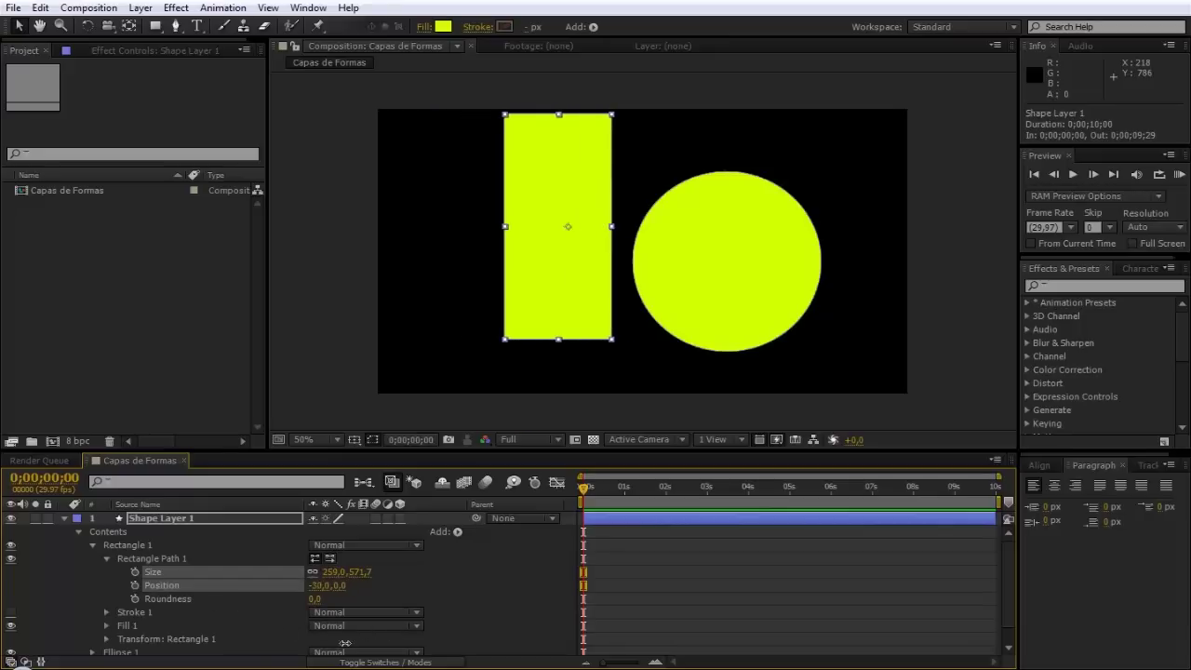
mouse_move(389, 636)
left_mouse_down()
mouse_move(317, 603)
mouse_move(351, 606)
left_mouse_up()
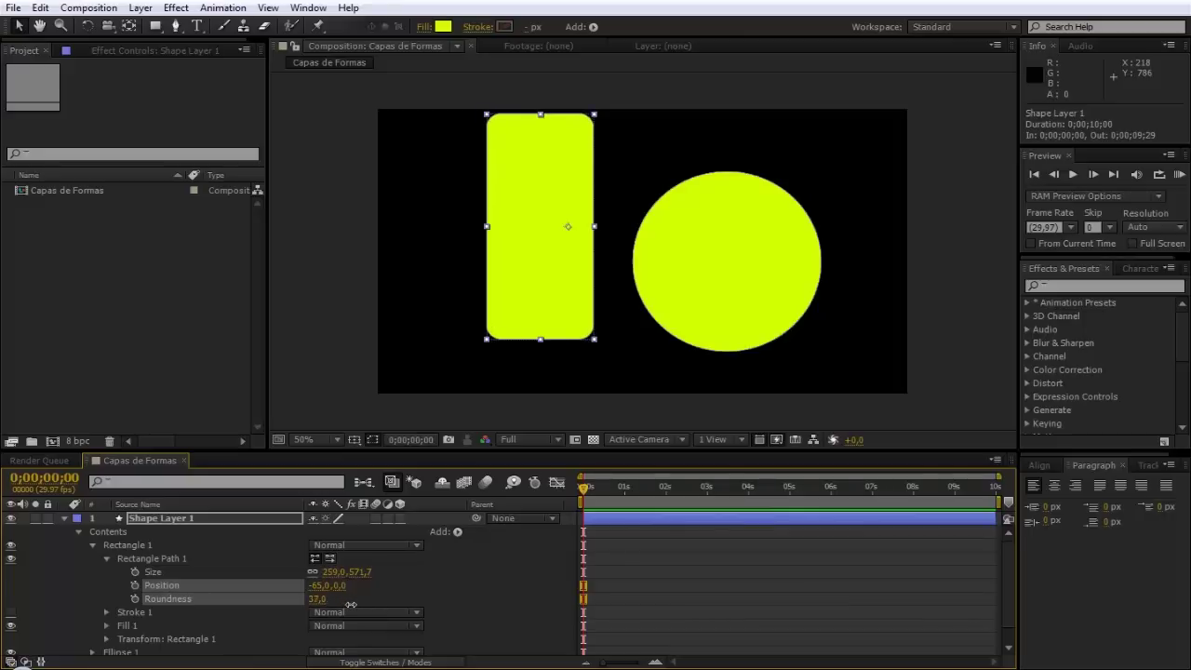
mouse_move(350, 606)
left_mouse_down()
mouse_move(393, 612)
mouse_move(358, 613)
left_mouse_up()
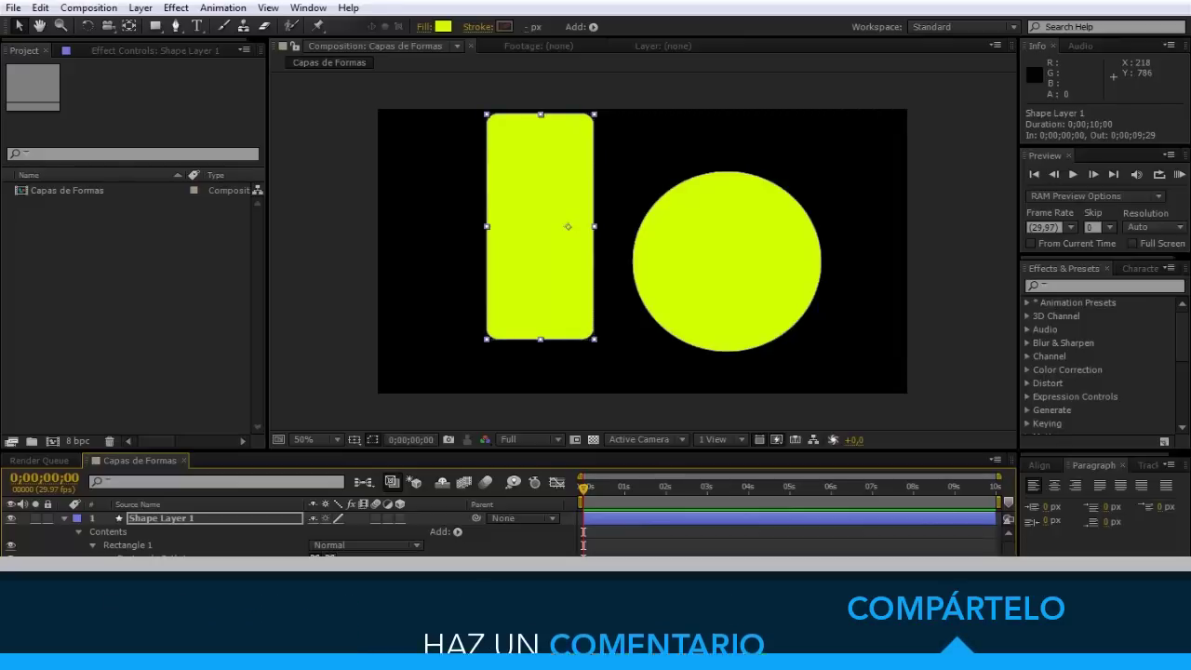
left_click(107, 559)
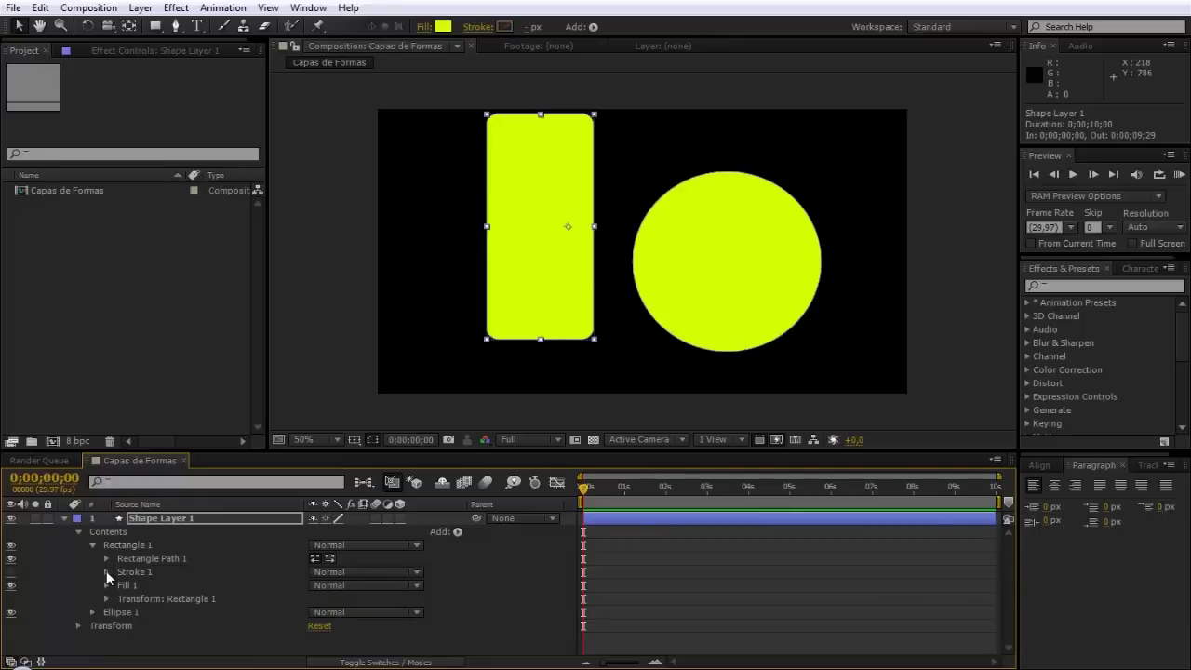
left_click(137, 574)
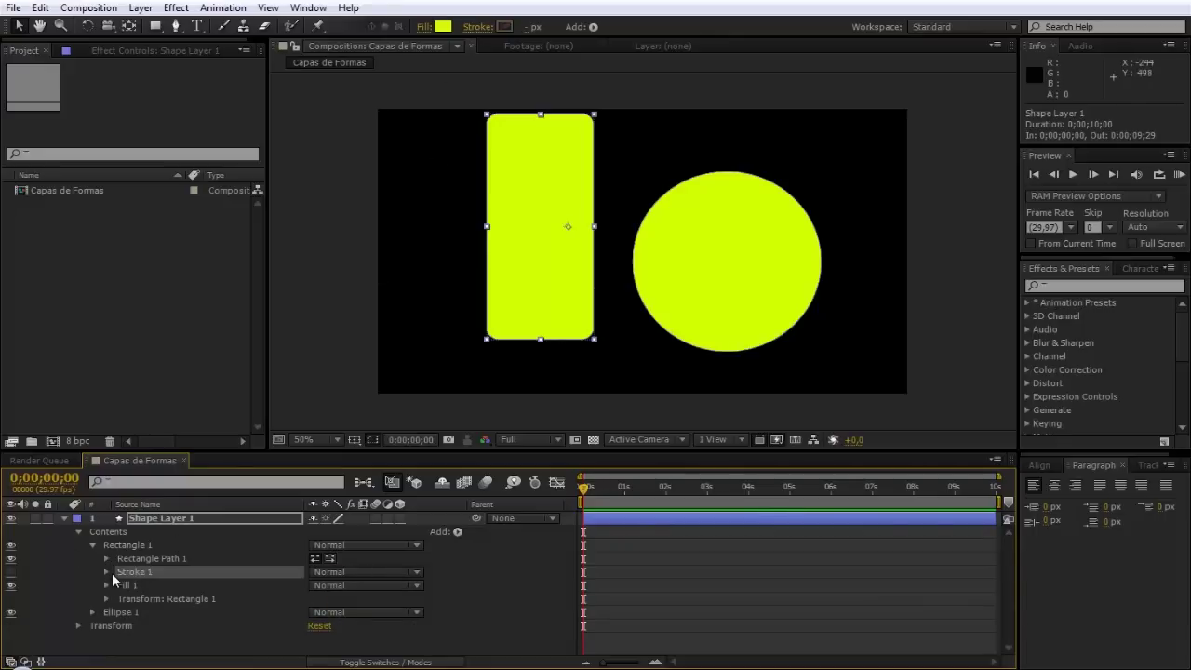
left_click(107, 572)
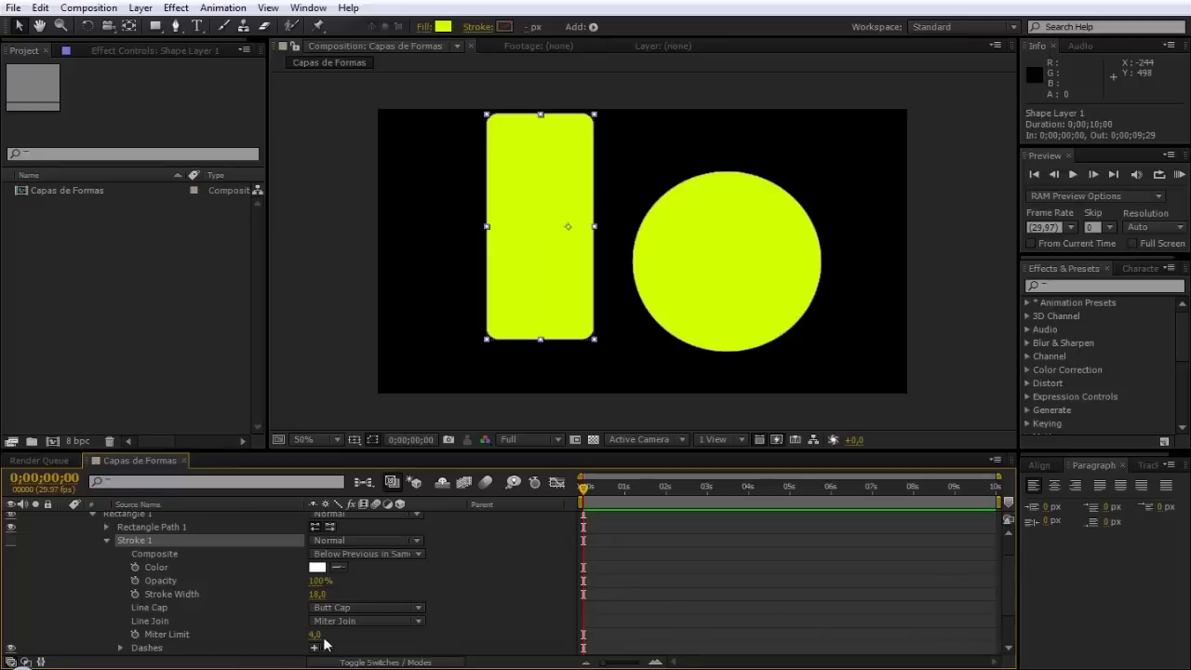
left_click(105, 540)
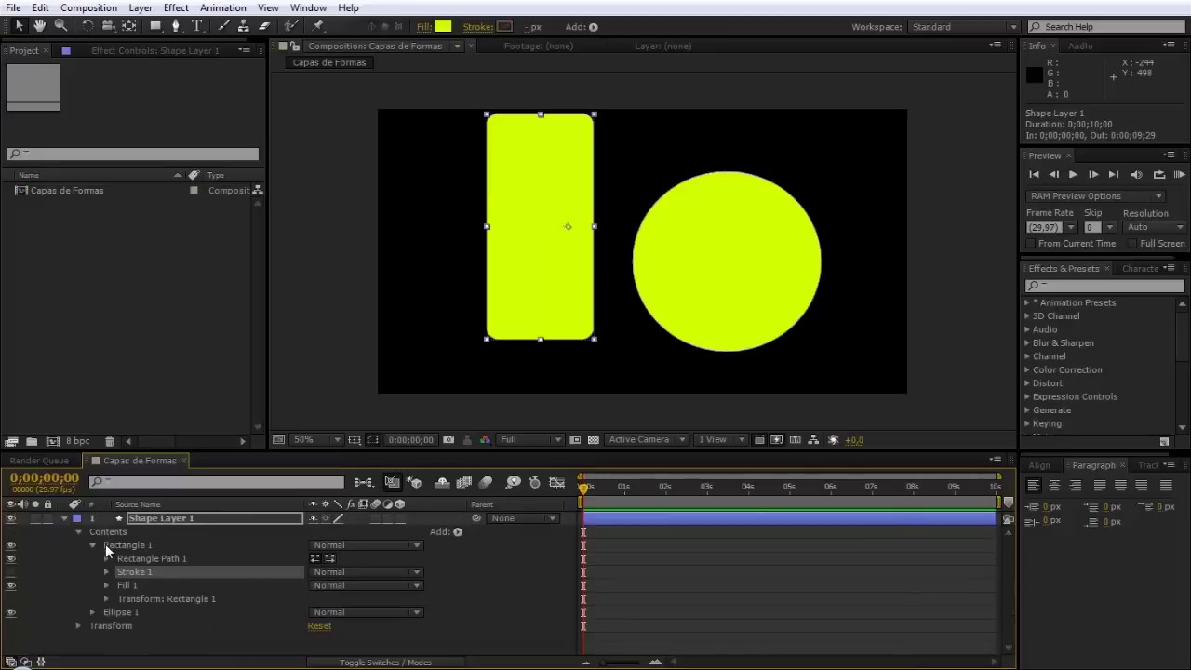
Change Rectangle 1's Fill 1 colour to teal, keeping fill opacity at 100%
left_click(106, 584)
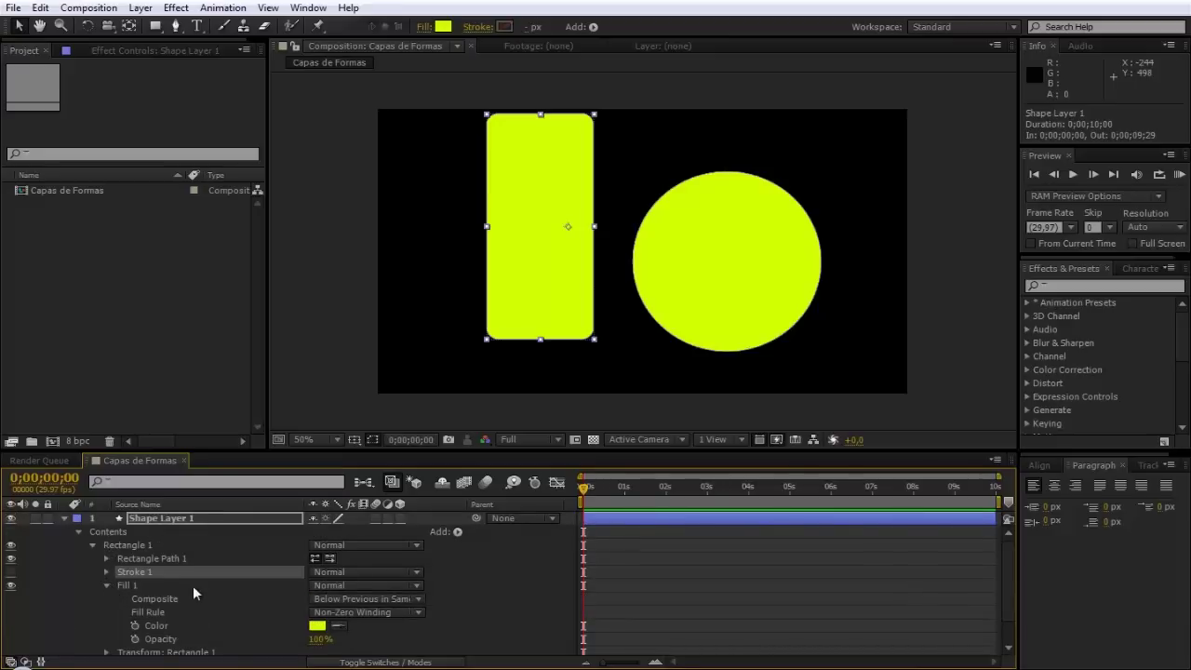
left_click(317, 625)
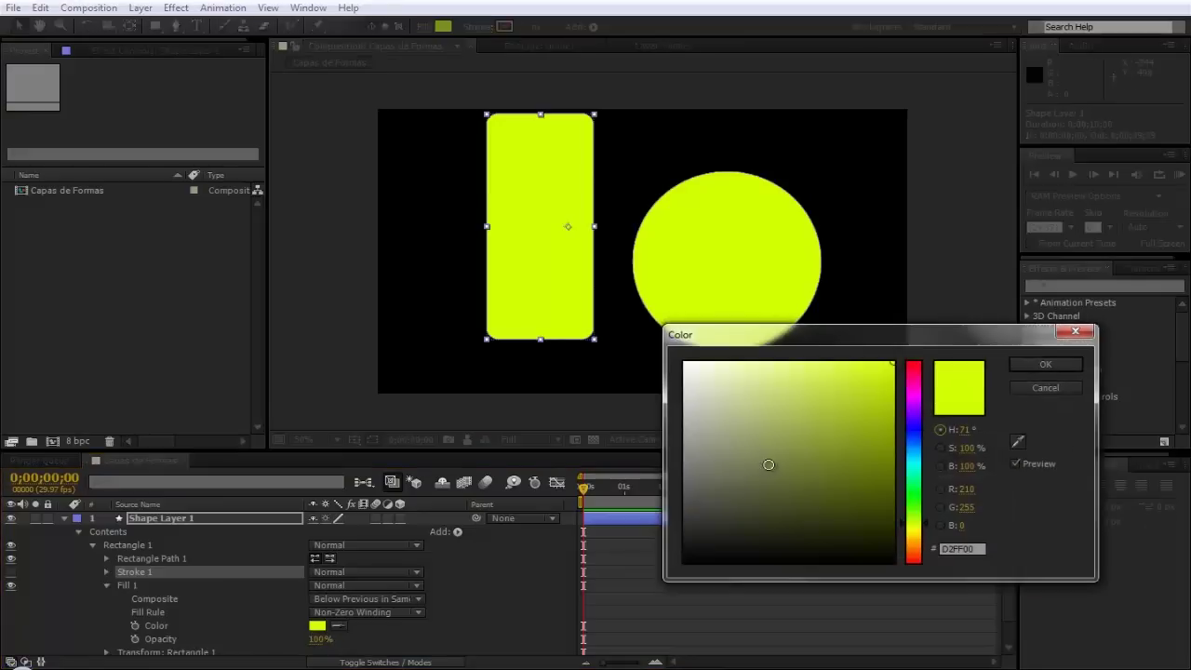
left_click(917, 472)
left_click(843, 419)
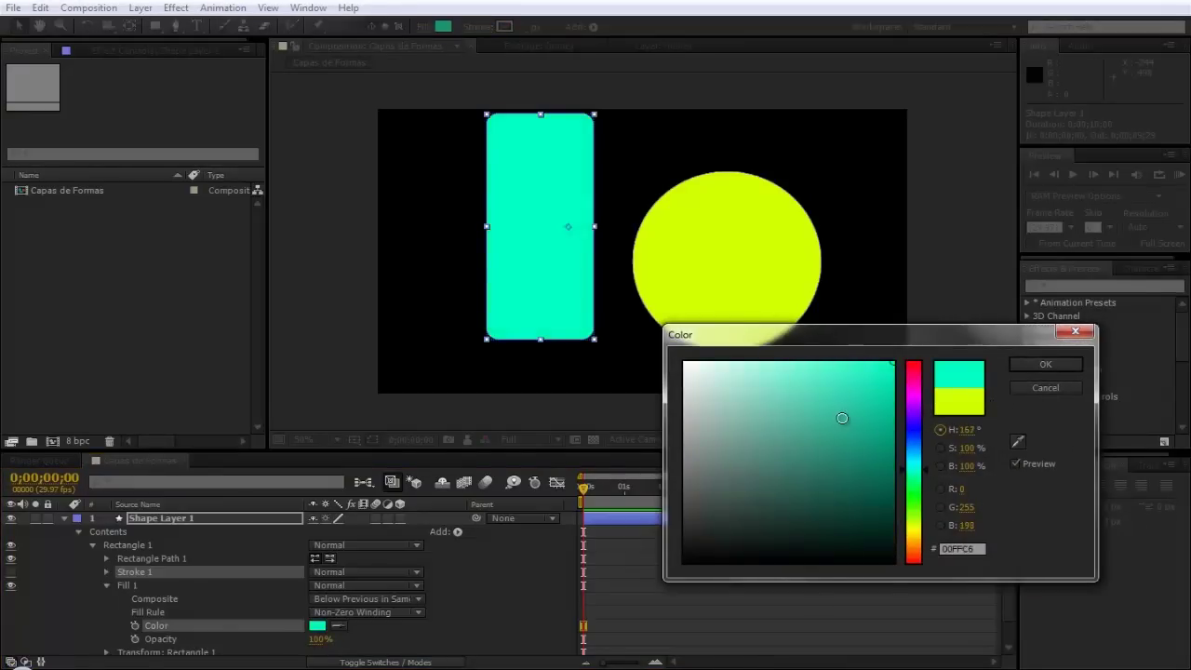
left_click(1045, 364)
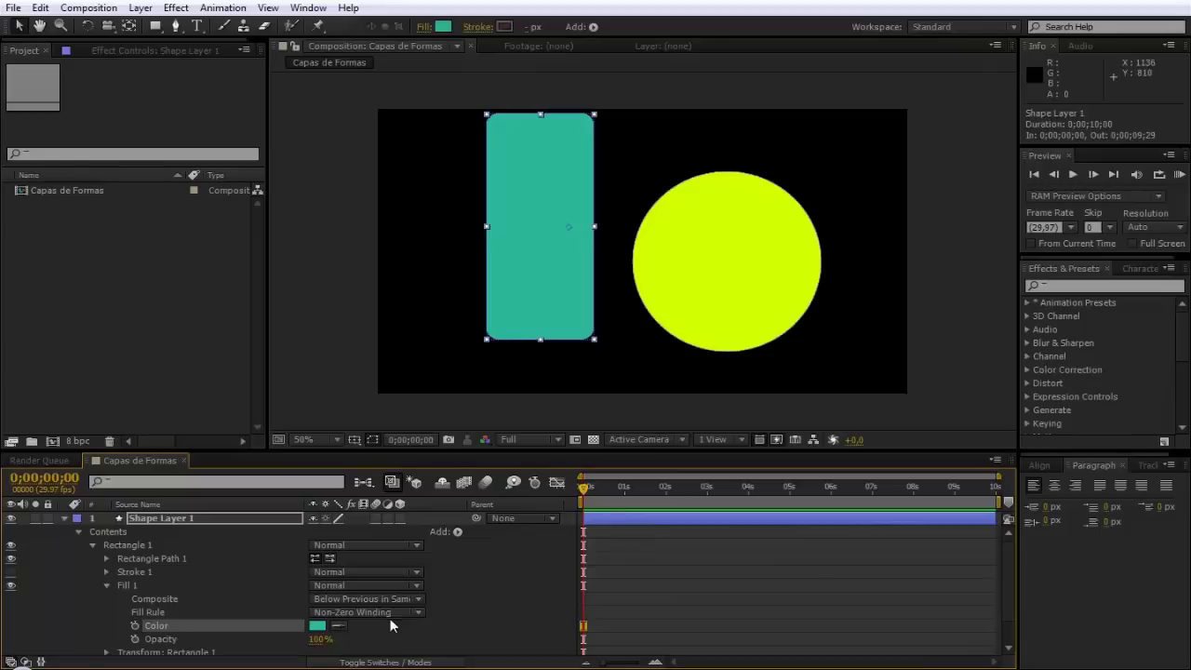
mouse_move(318, 640)
left_mouse_down()
mouse_move(288, 640)
mouse_move(406, 650)
left_mouse_up()
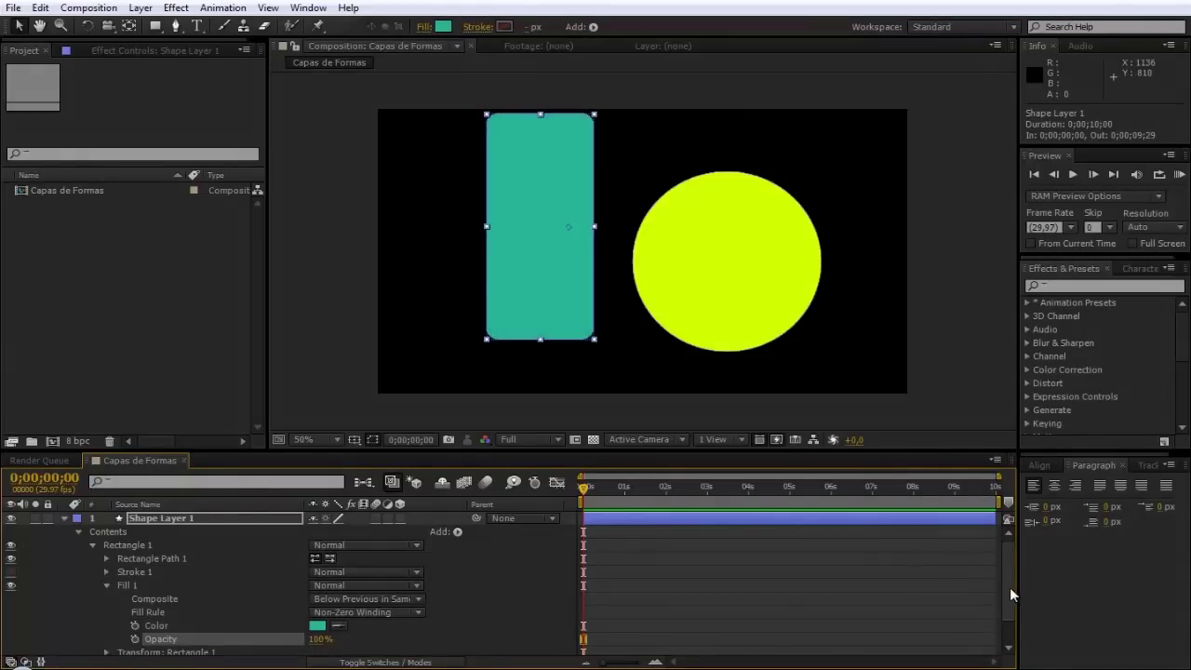
Collapse Fill 1 and Rectangle Path 1, then expand Transform: Rectangle 1 showing position -417, -87
scroll(1009, 587, "down", 2)
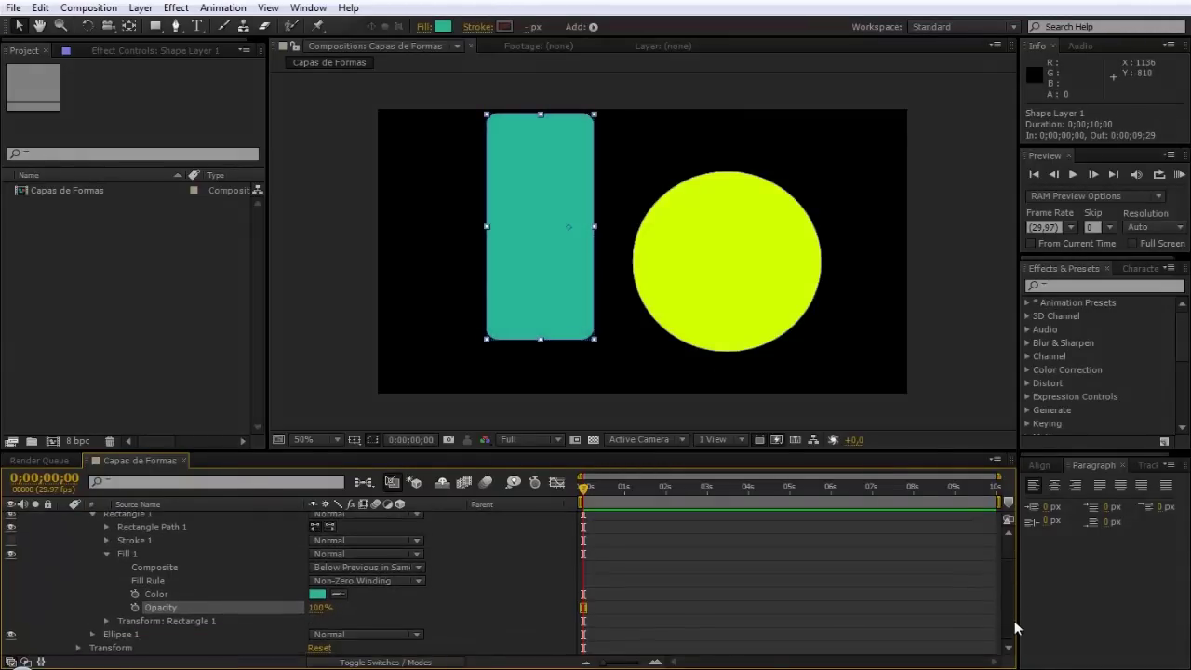
left_click(107, 554)
left_click(105, 558)
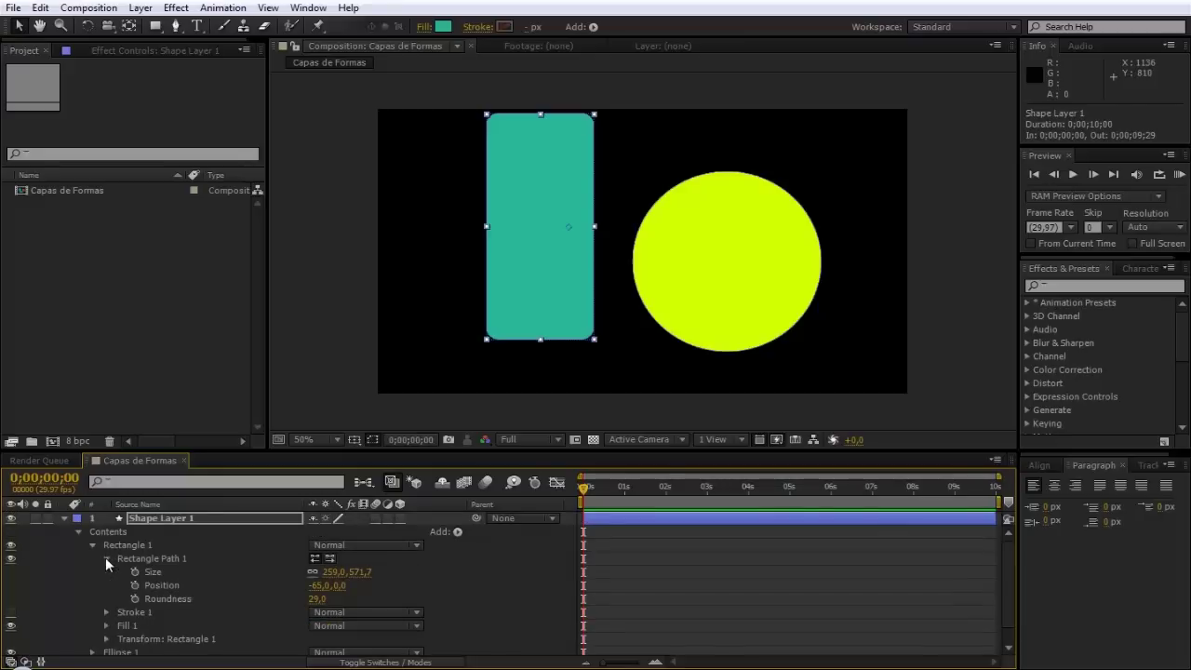
left_click(153, 572)
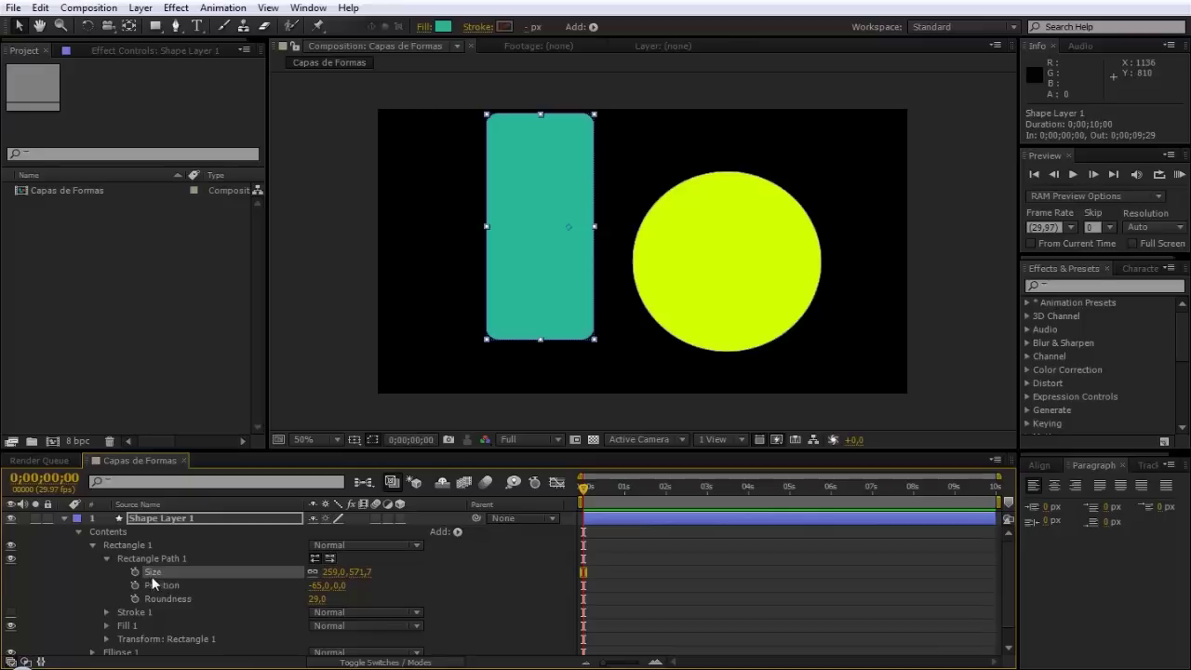
left_click(160, 585)
left_click(105, 558)
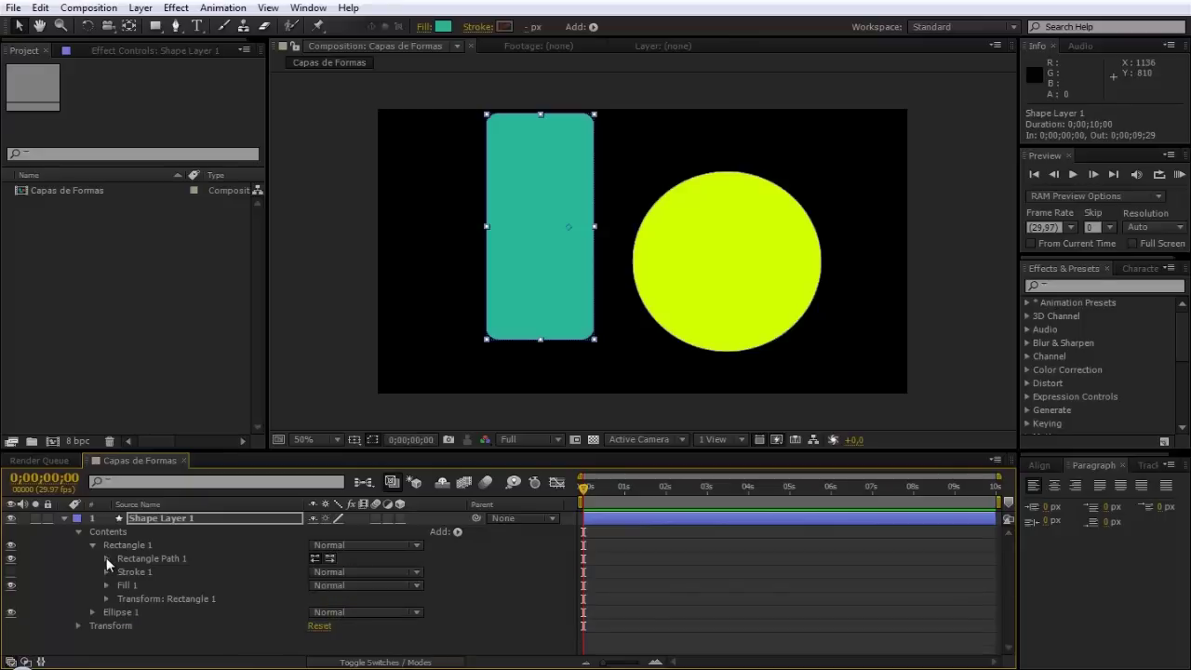
left_click(135, 558)
left_click(130, 573)
left_click(126, 586)
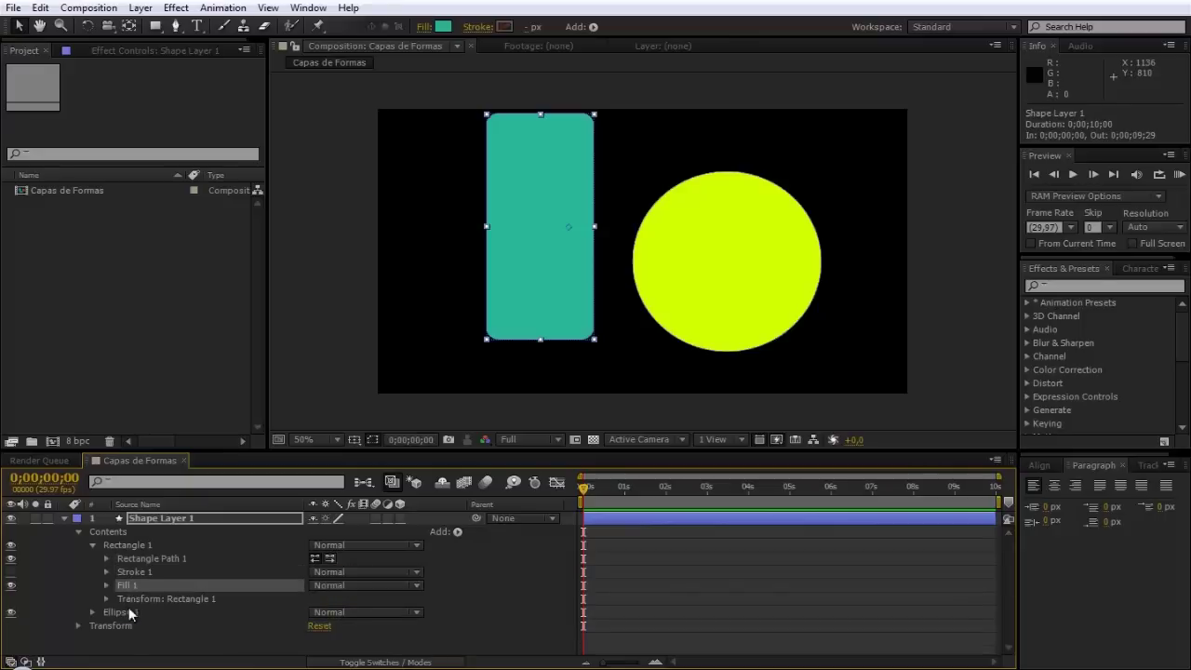
left_click(129, 599)
left_click(130, 544)
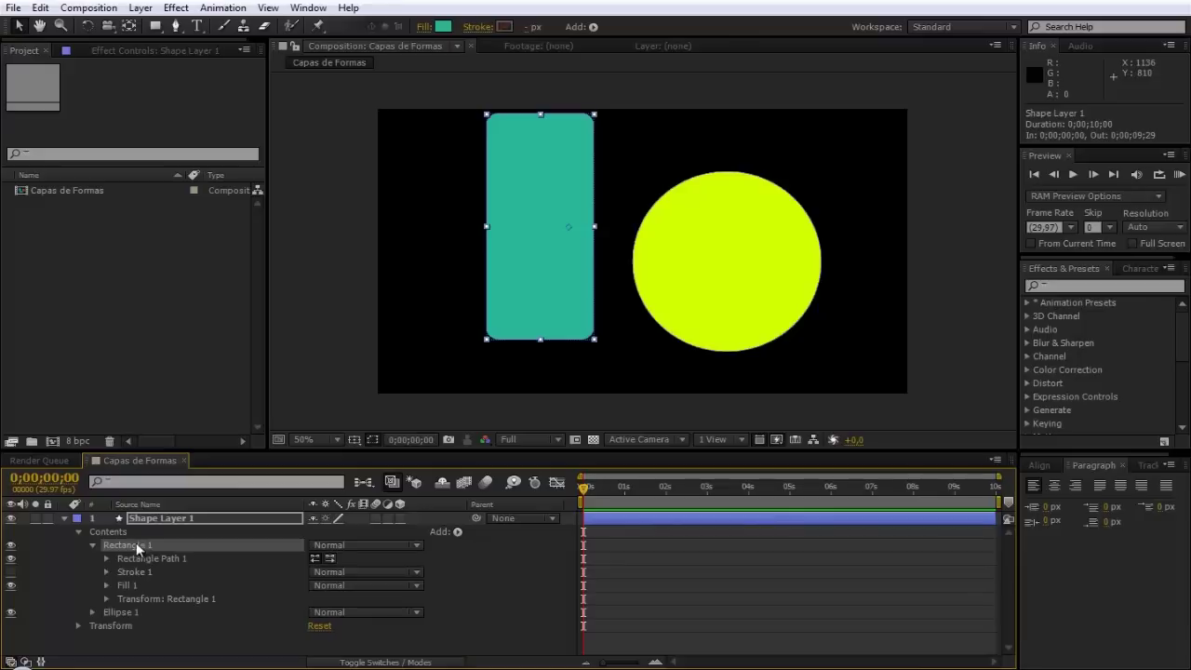
left_click(107, 599)
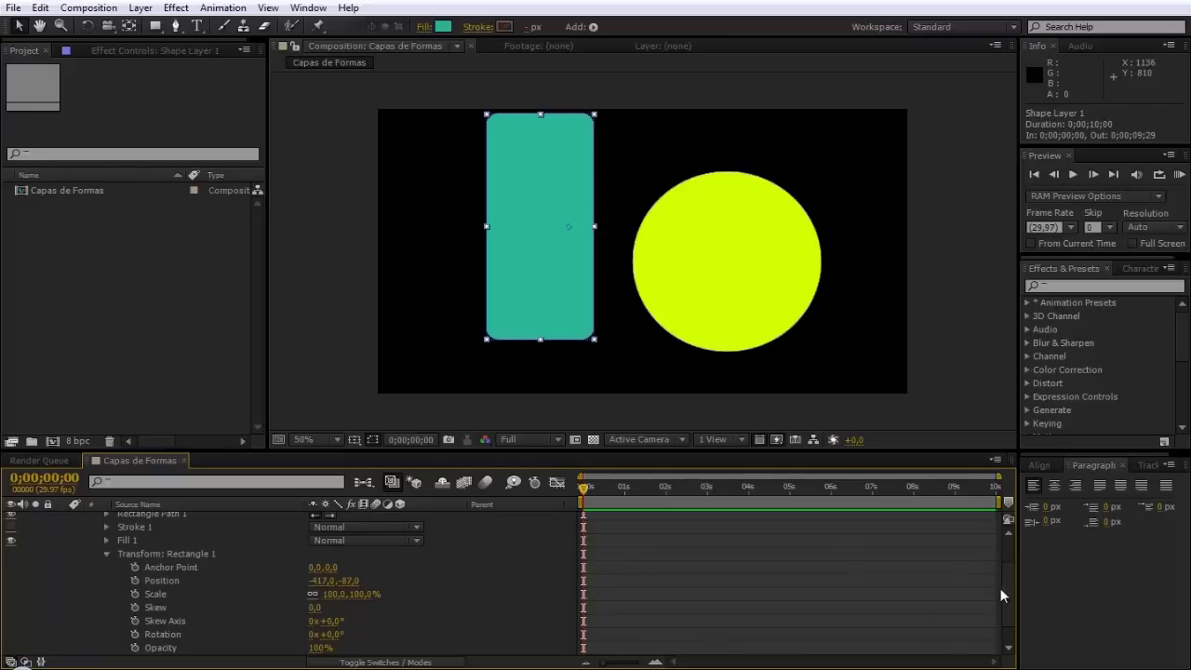
Offset the rectangle's anchor point and move it further left to position -548,-87
left_click_drag(1009, 591, 1002, 603)
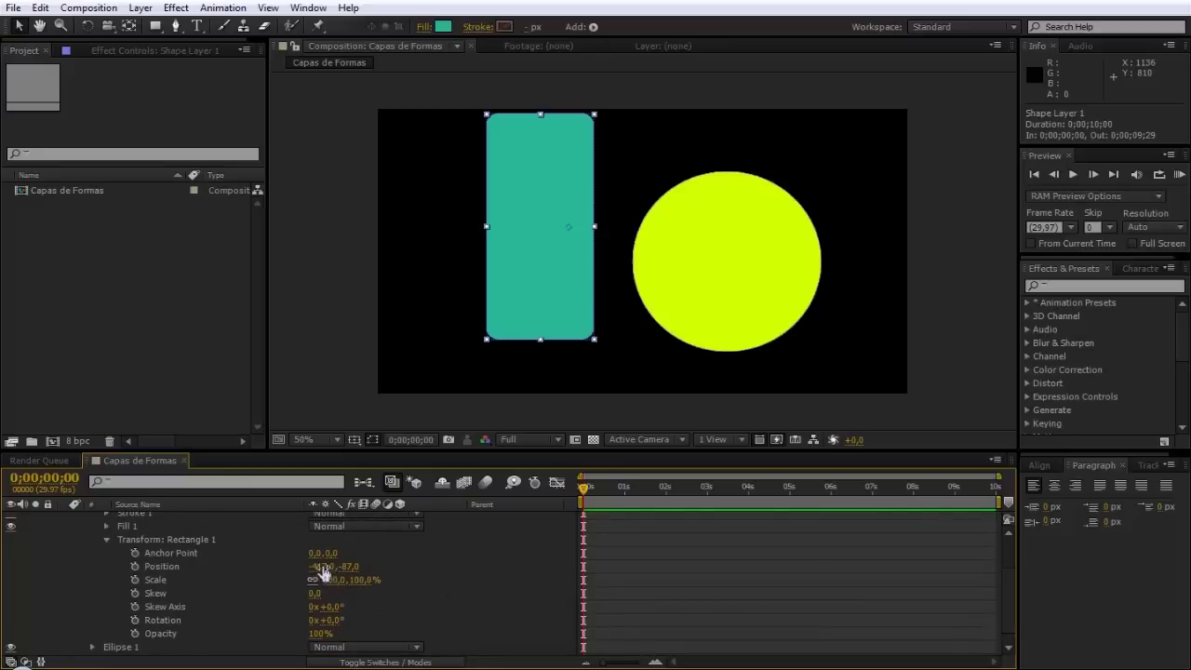
mouse_move(314, 558)
left_mouse_down()
mouse_move(259, 550)
mouse_move(295, 565)
left_mouse_up()
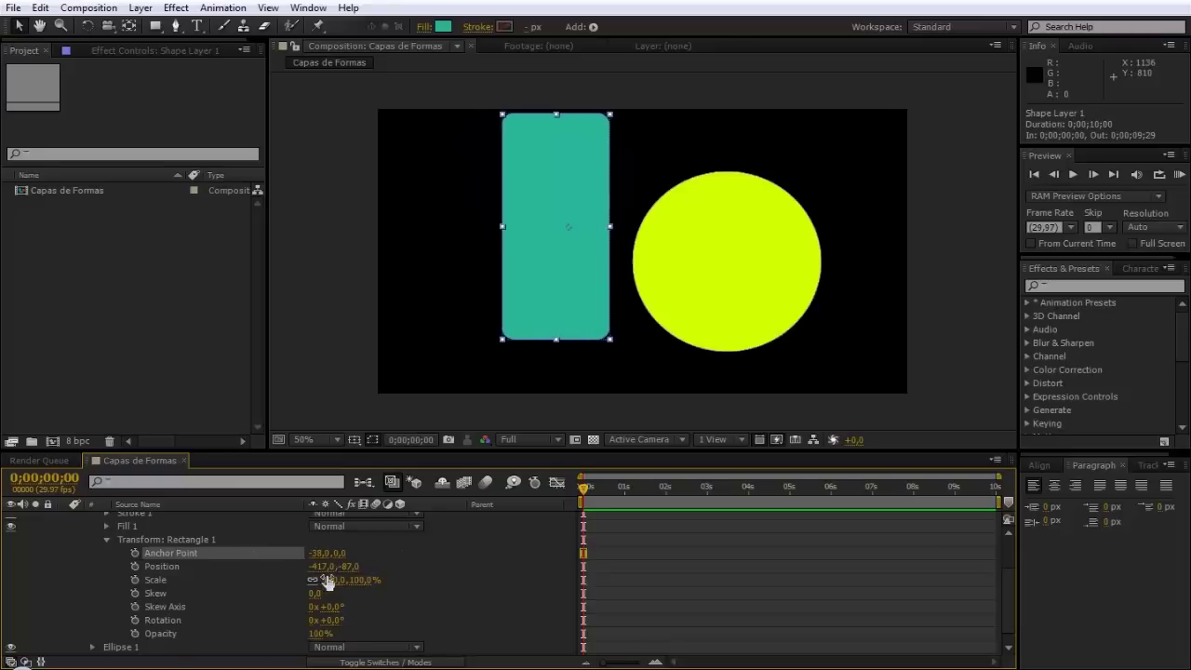
mouse_move(322, 566)
left_mouse_down()
mouse_move(394, 610)
mouse_move(325, 587)
mouse_move(339, 601)
mouse_move(317, 607)
left_mouse_up()
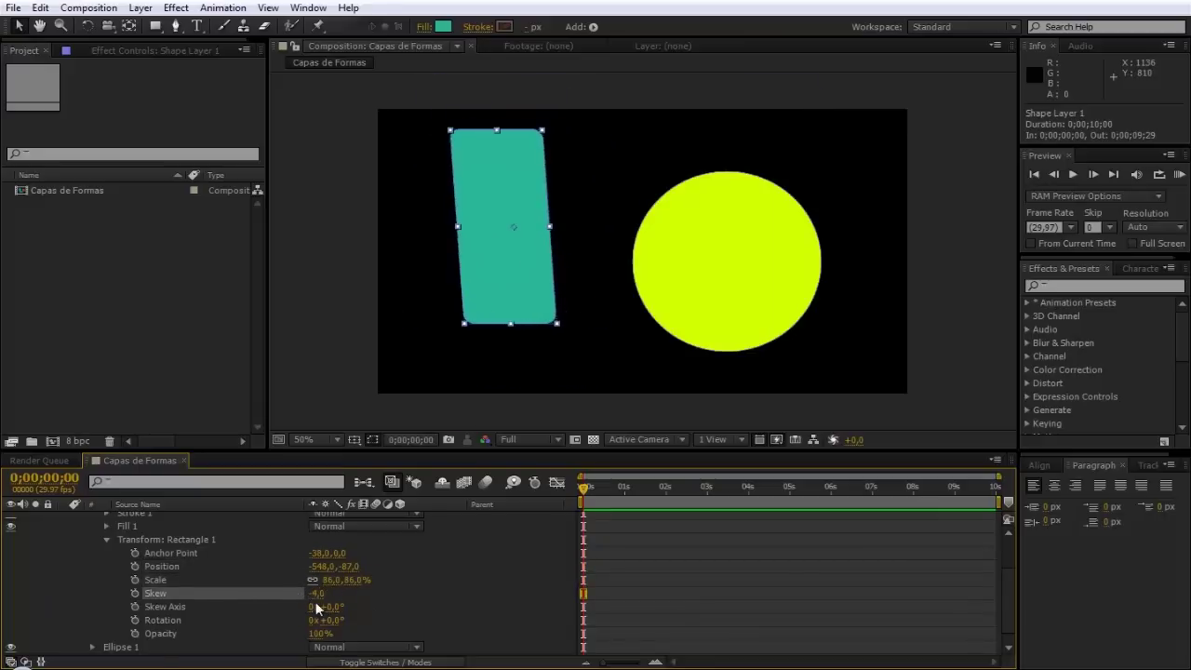
Reset the rectangle's skew to 0 and rotate it to 177°, keeping opacity at 100%
left_click(317, 593)
type("0")
key("Return")
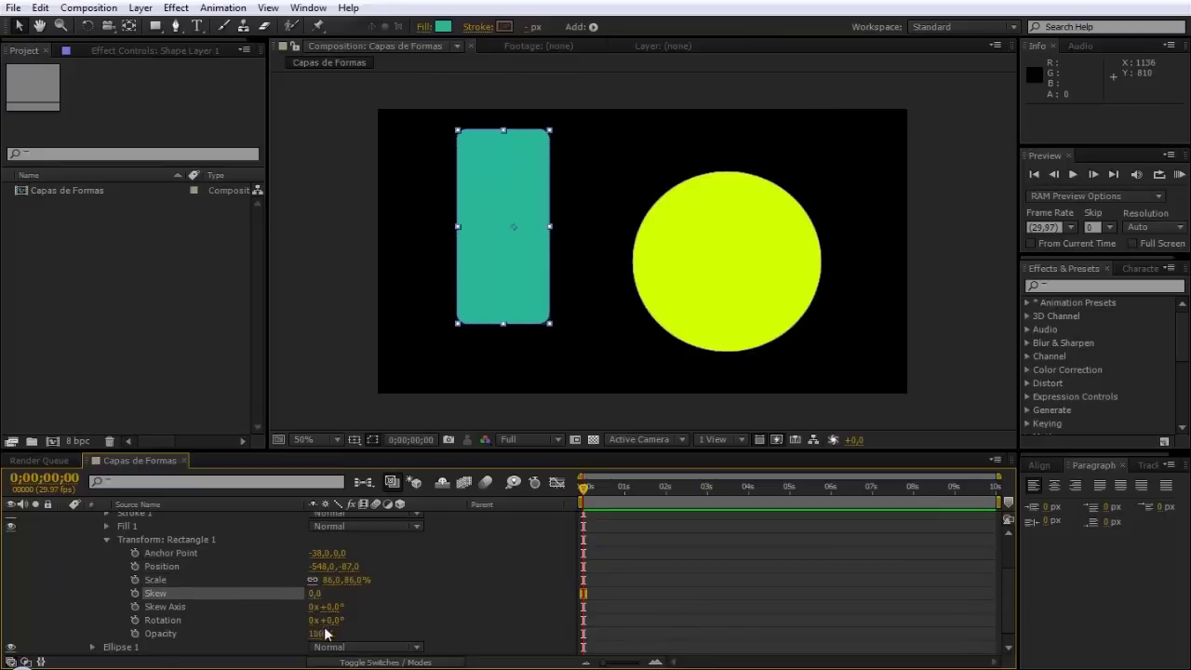
mouse_move(333, 620)
left_mouse_down()
mouse_move(463, 625)
mouse_move(421, 617)
left_mouse_up()
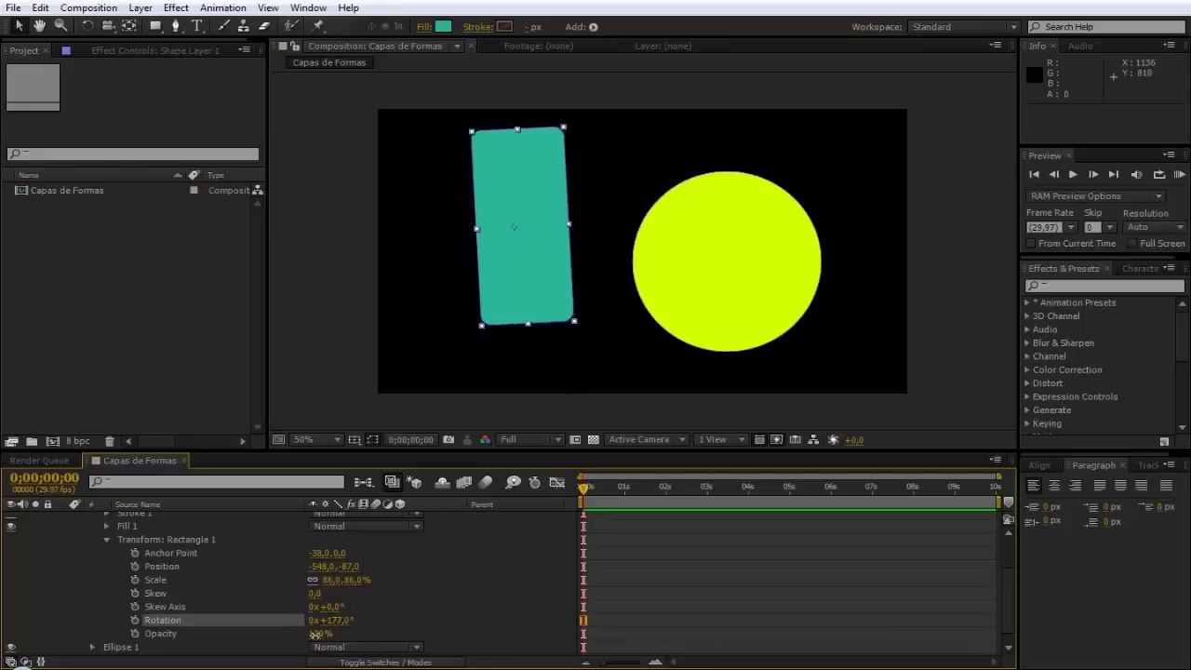
left_click_drag(315, 634, 383, 639)
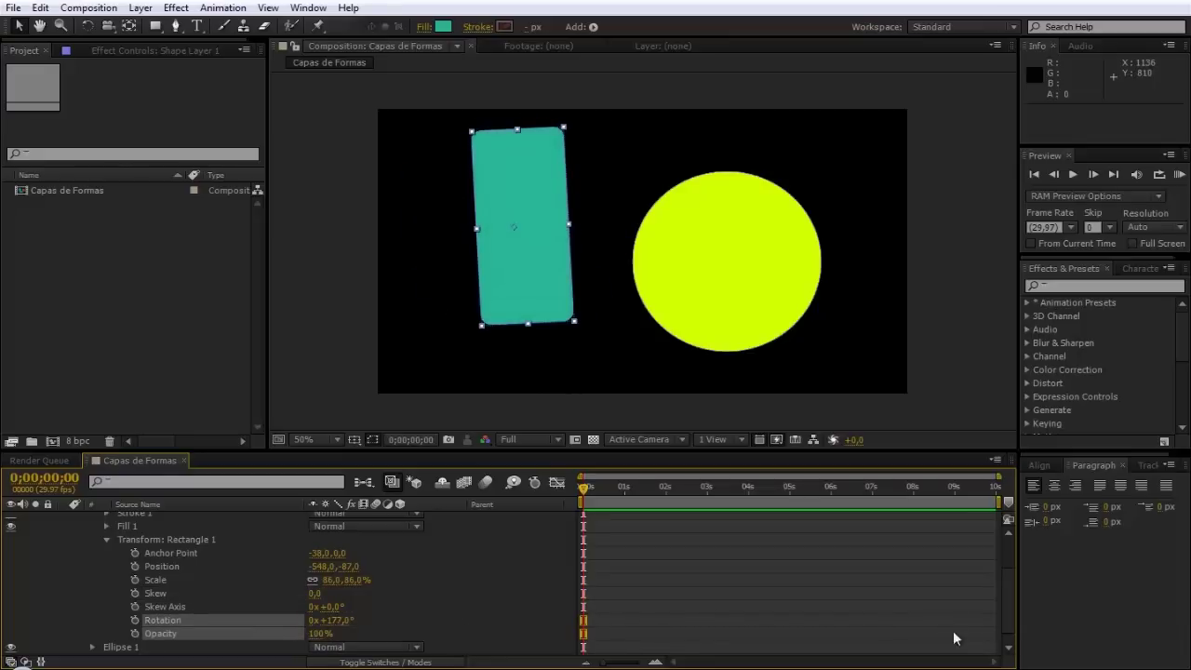
left_click_drag(1009, 631, 1014, 581)
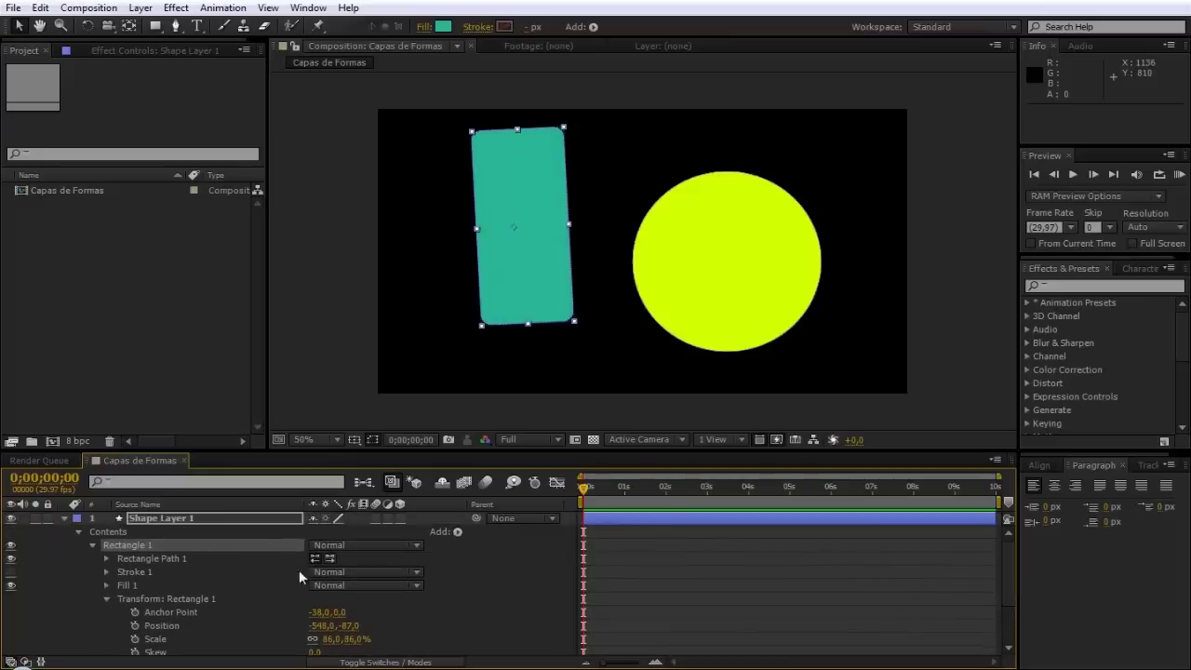
Collapse Rectangle 1 and expand Ellipse 1's own Transform properties
left_click(90, 545)
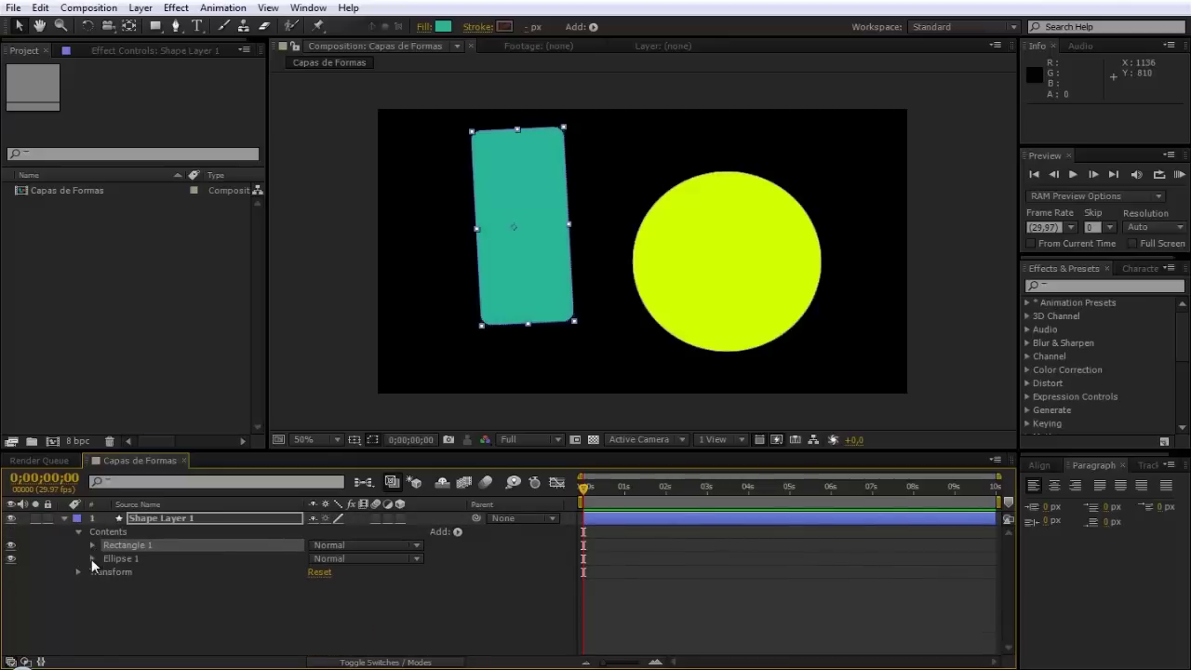
left_click(94, 558)
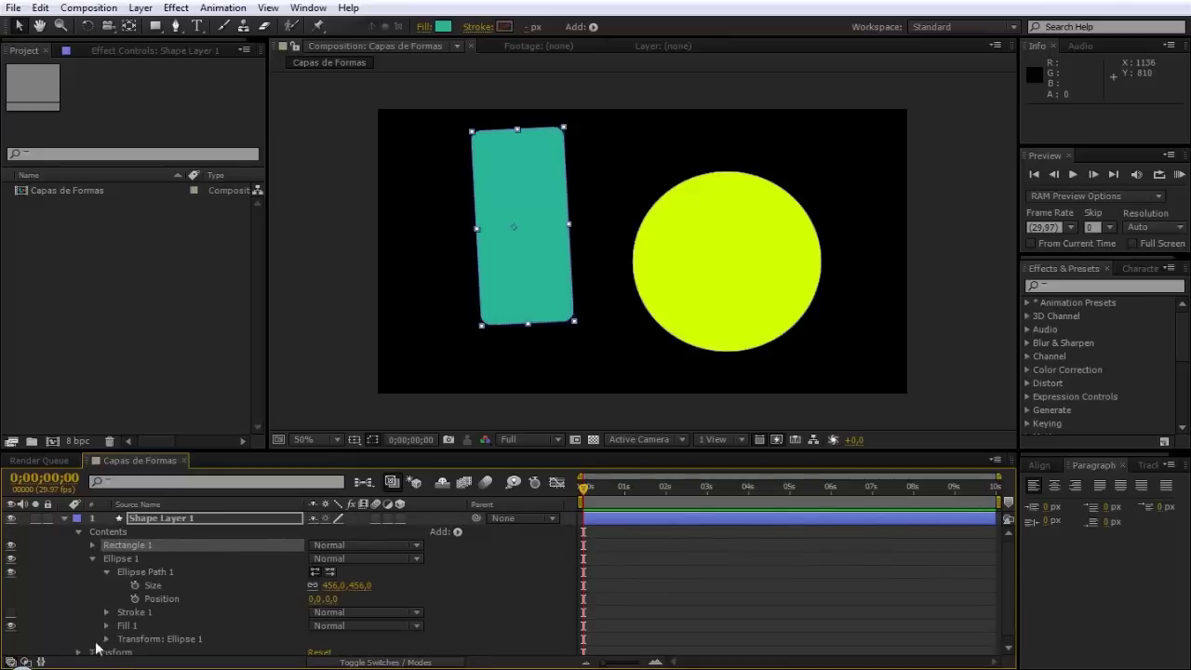
left_click(143, 641)
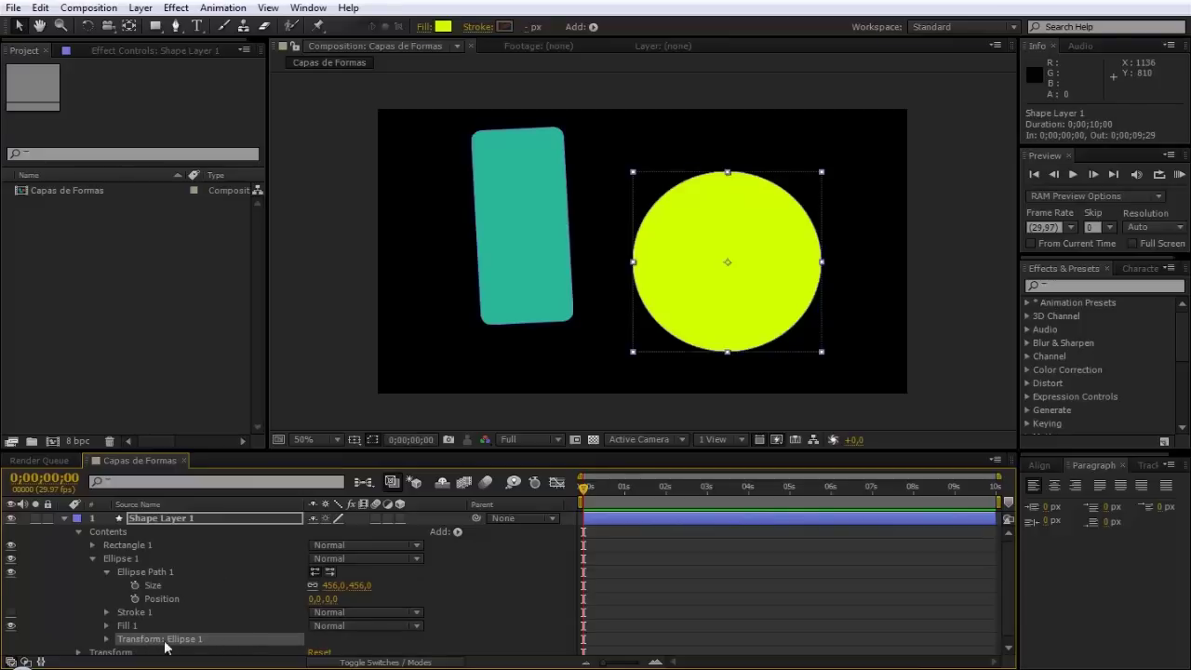
left_click(107, 639)
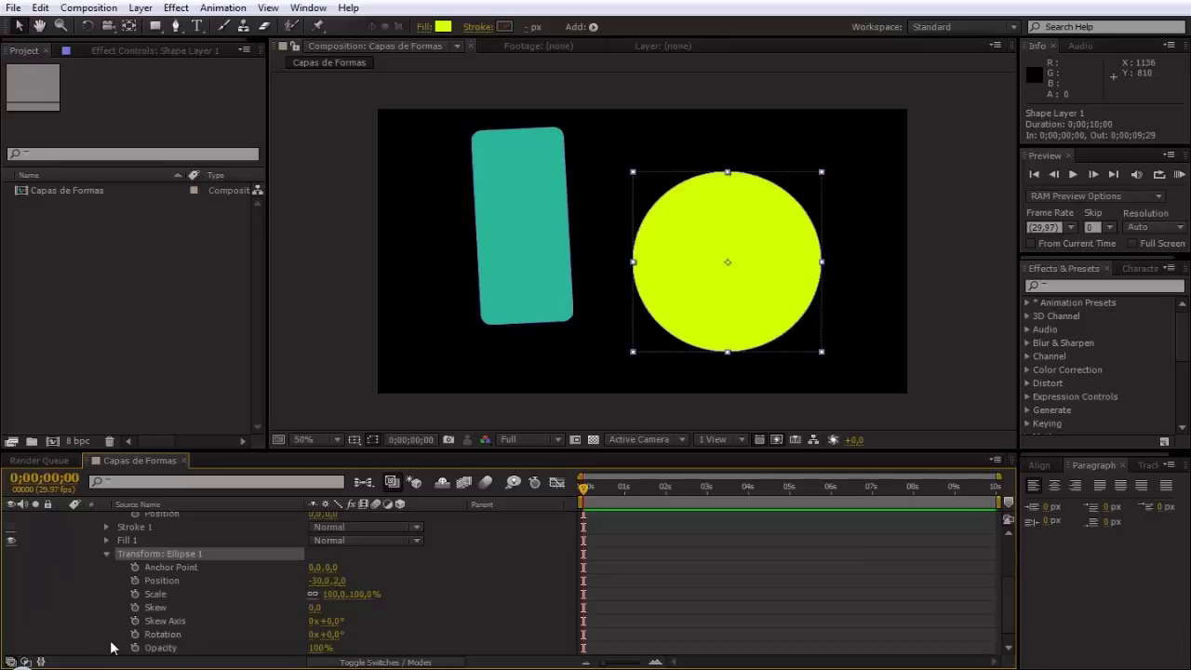
Shift the circle right to X 28, rotate it 60°, then collapse its groups
left_click_drag(313, 580, 352, 588)
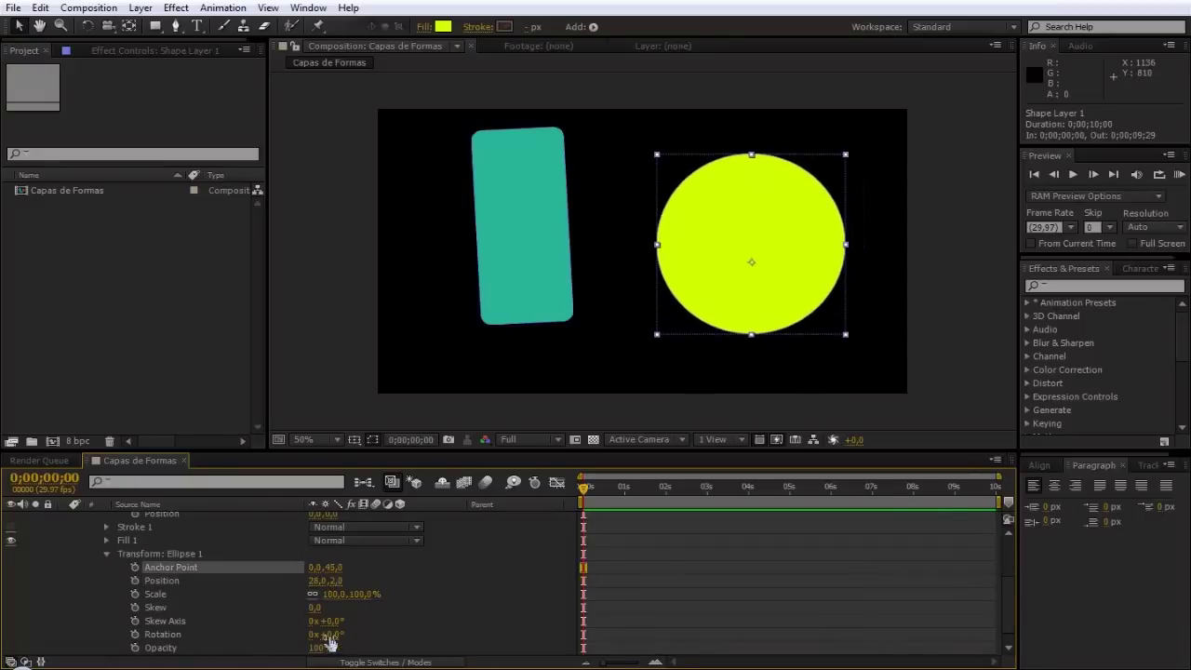
left_click_drag(326, 634, 382, 634)
scroll(1008, 591, "up", 3)
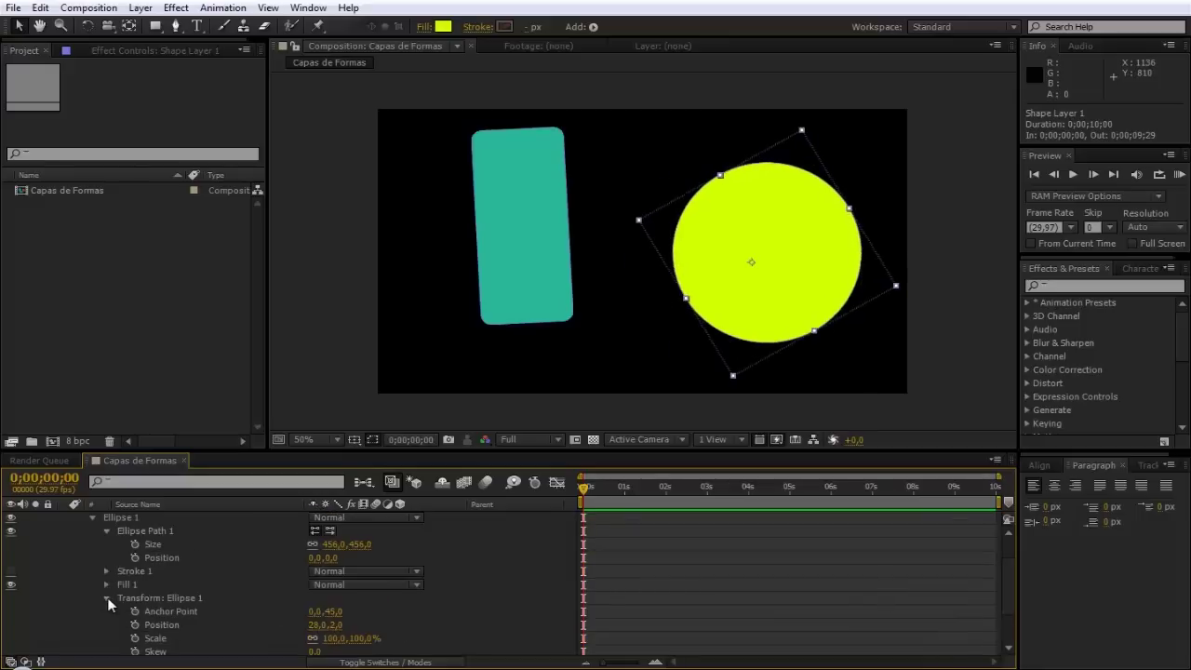
left_click(107, 597)
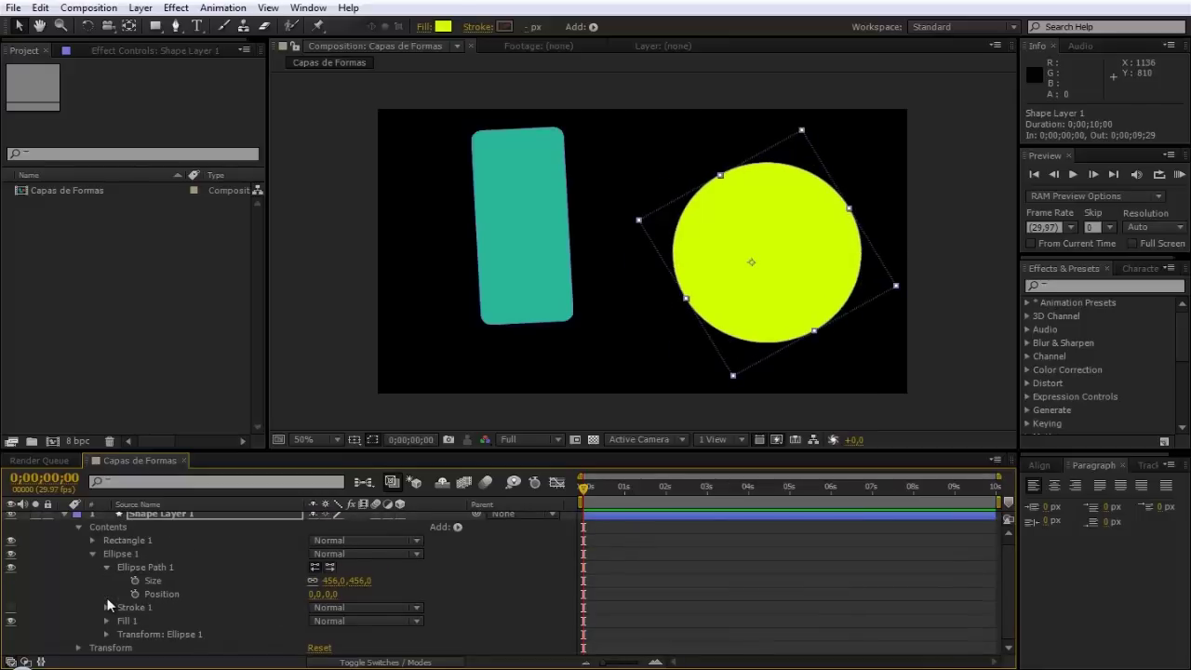
left_click(92, 554)
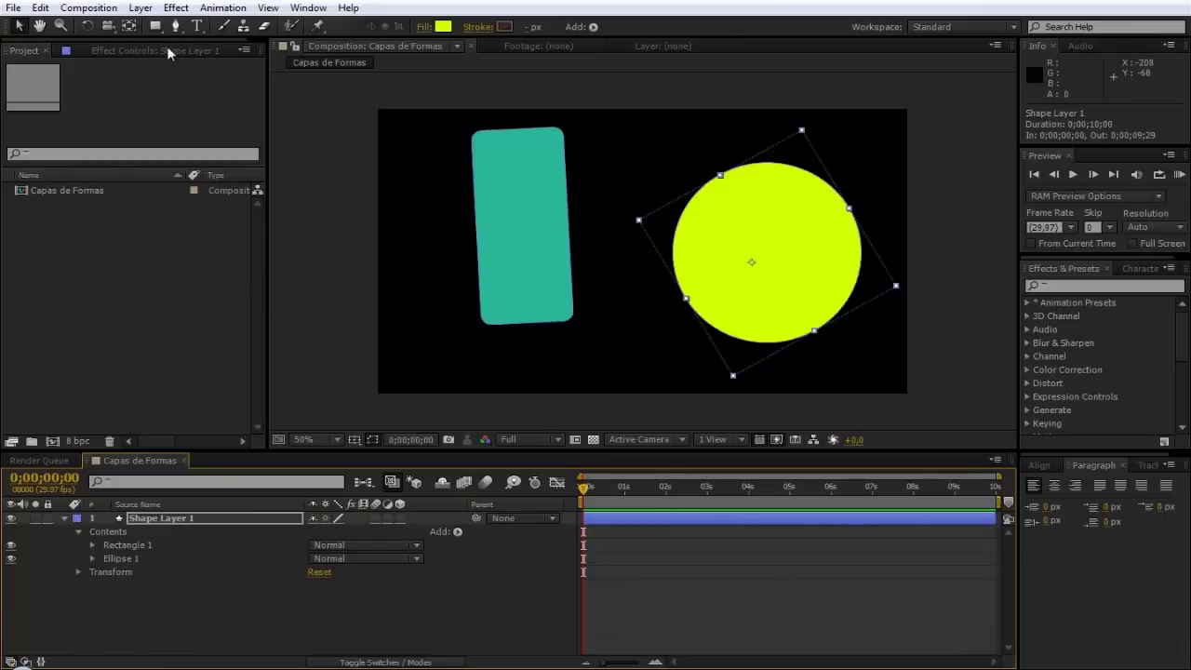
Deselect Shape Layer 1 and make the Pen tool active for drawing new paths
left_click_drag(156, 26, 211, 63)
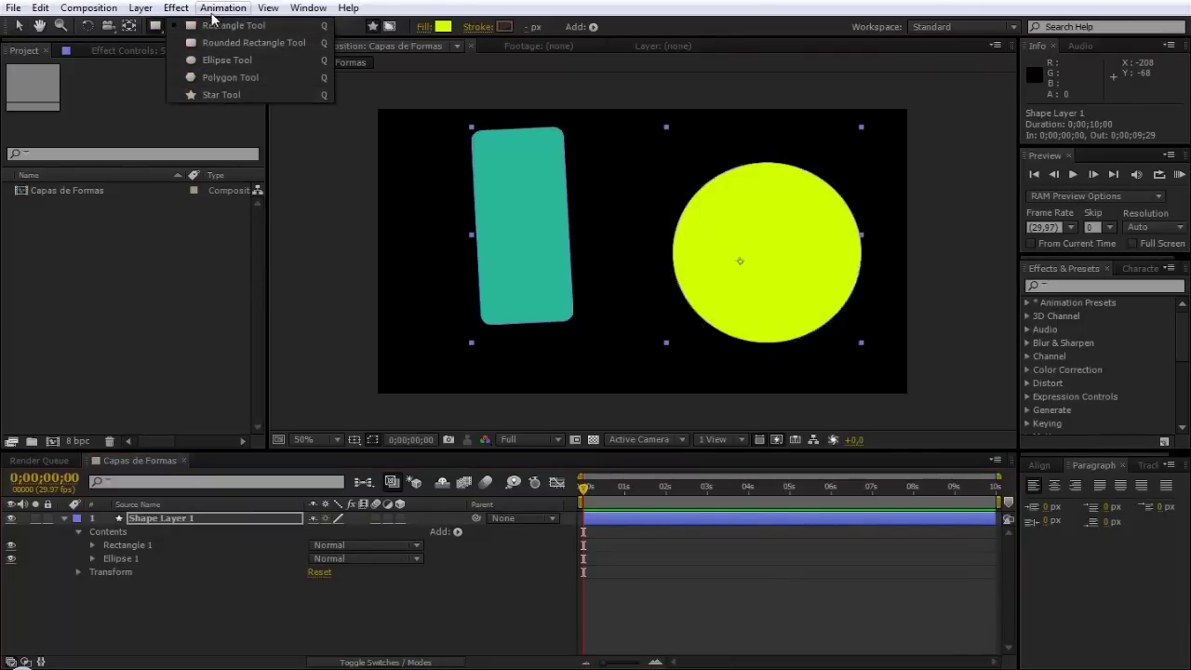
left_click_drag(212, 17, 213, 47)
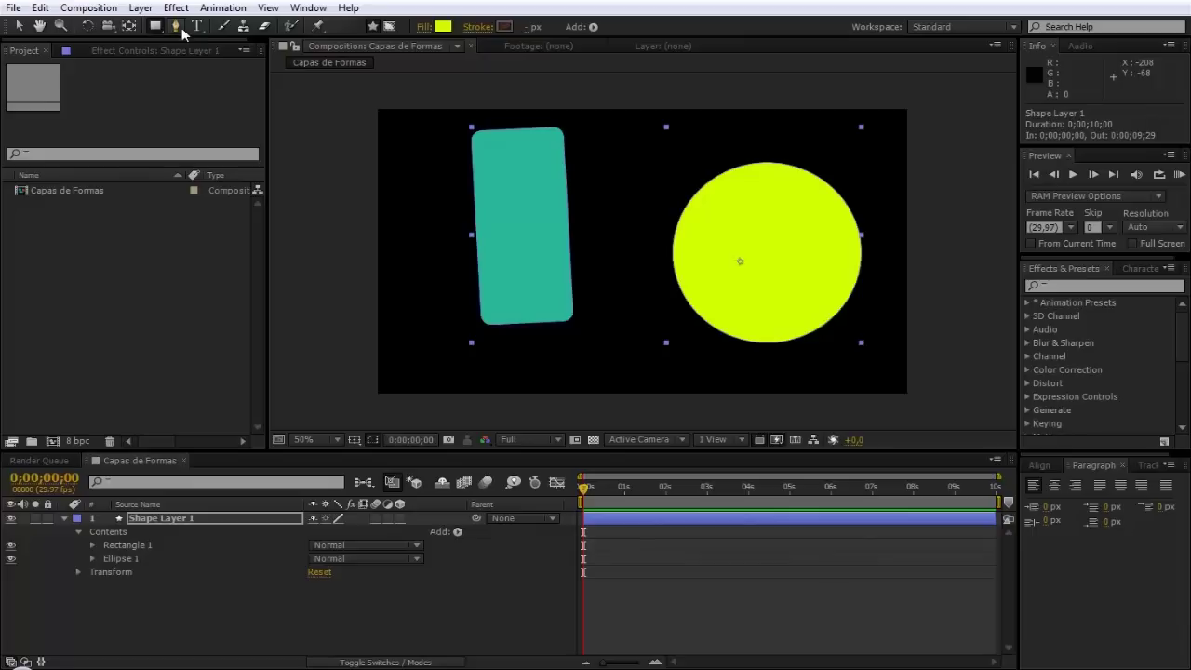
left_click(176, 26)
left_click(16, 26)
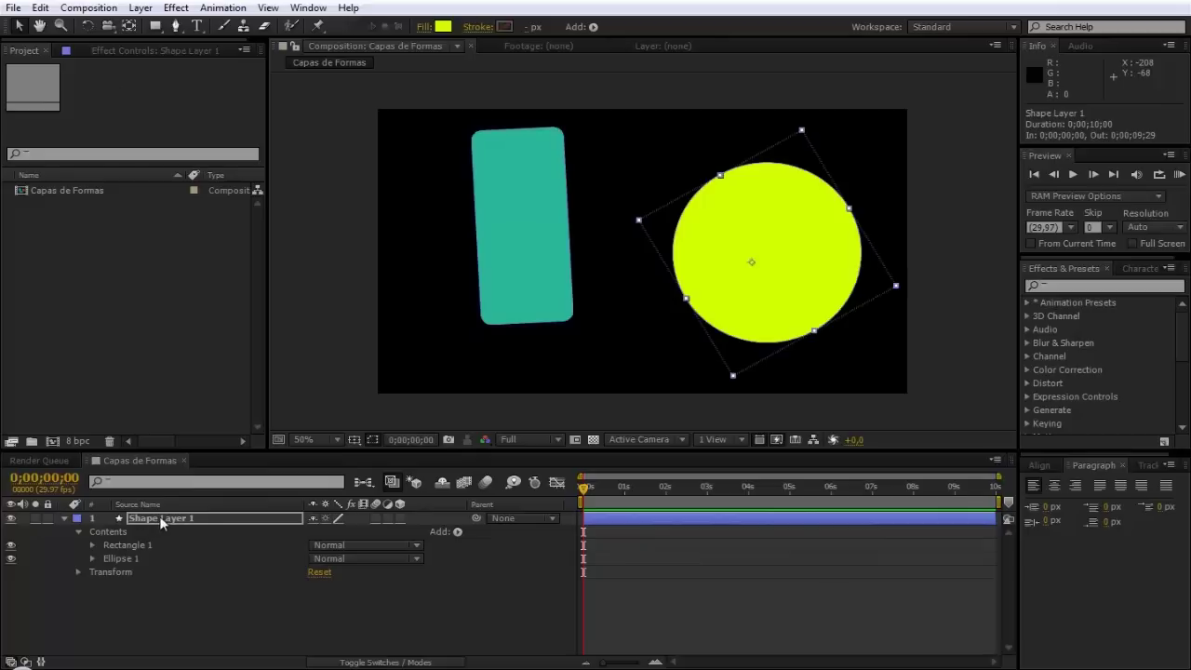
left_click(197, 622)
left_click(327, 382)
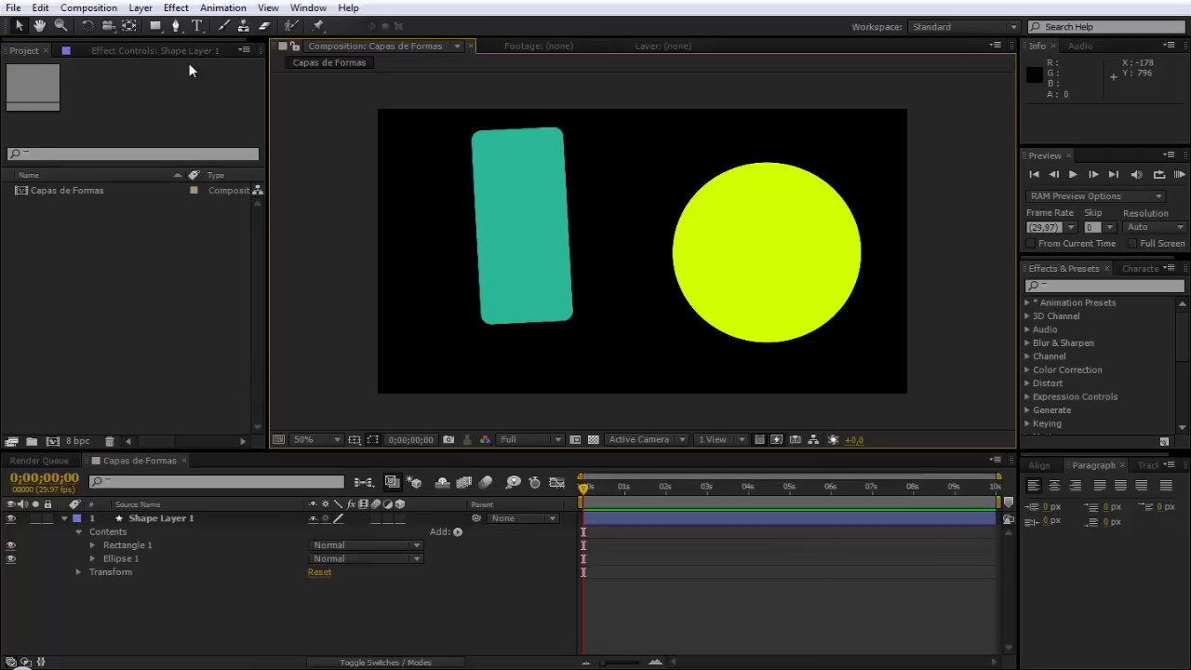
left_click(176, 26)
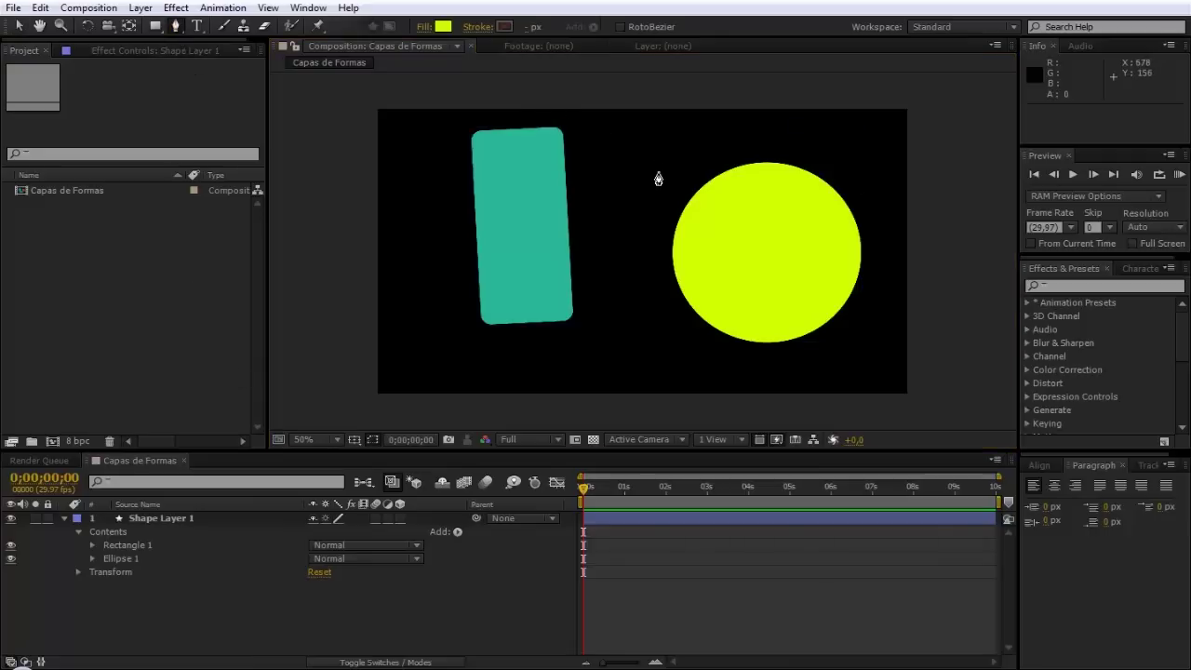
Draw an eight-point jagged polygon between the rectangle and circle, closing it on the first point
left_click(617, 264)
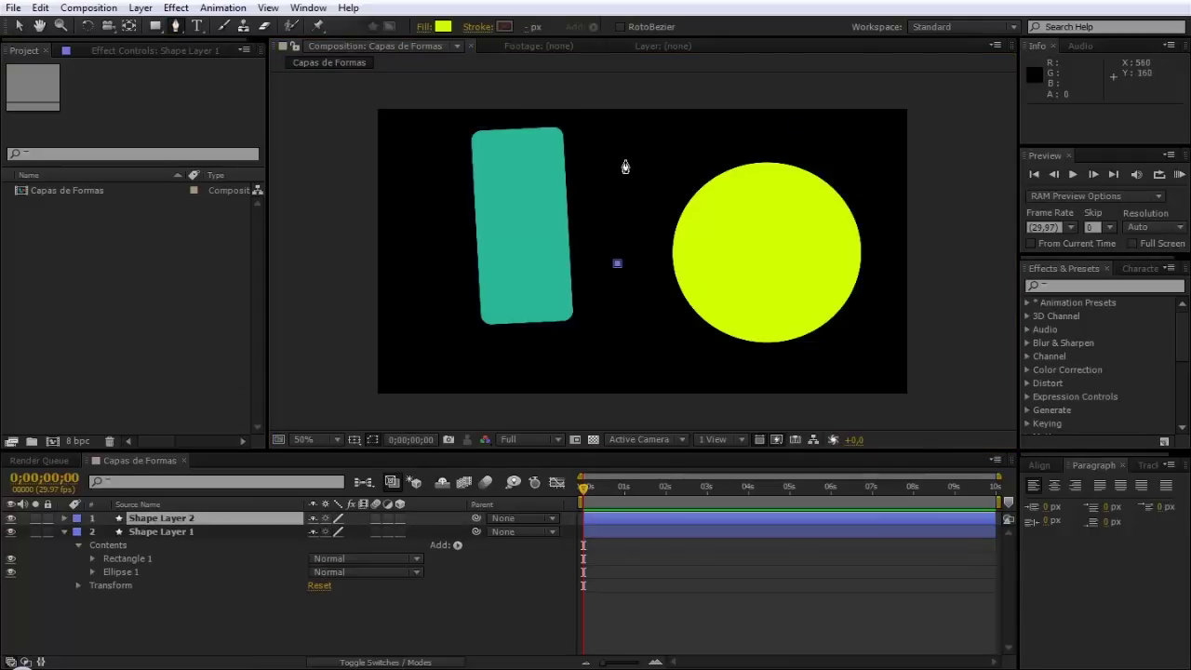
left_click(584, 189)
left_click(645, 147)
left_click(595, 120)
left_click(759, 120)
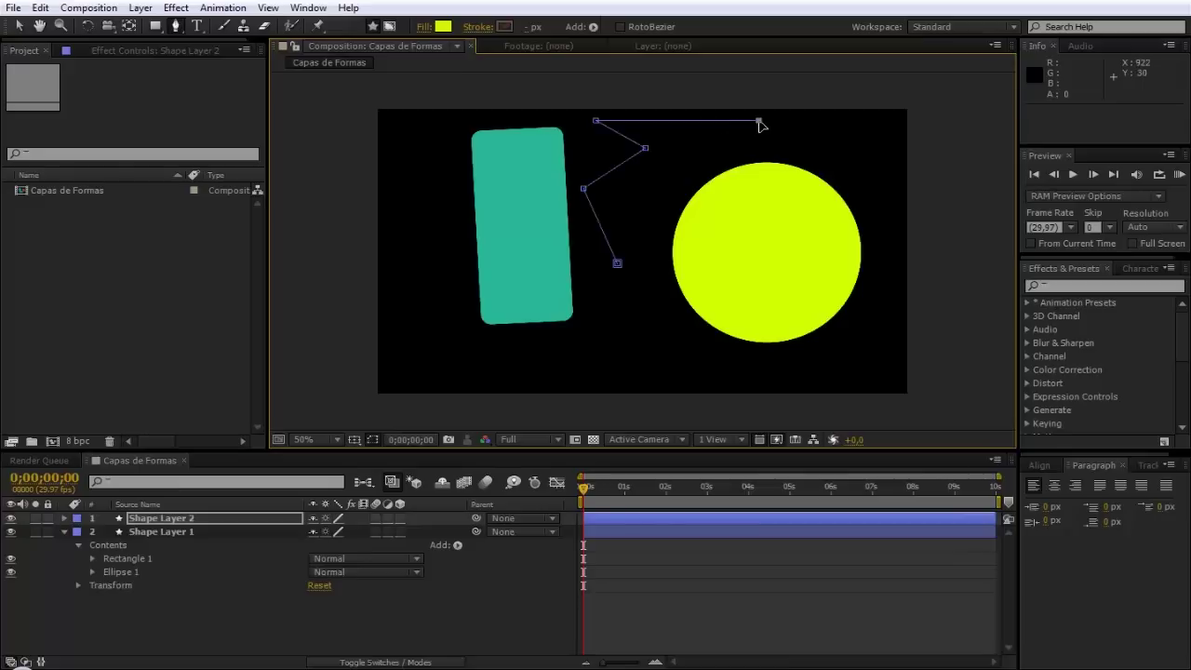
left_click(683, 166)
left_click(642, 230)
left_click(636, 312)
left_click(617, 263)
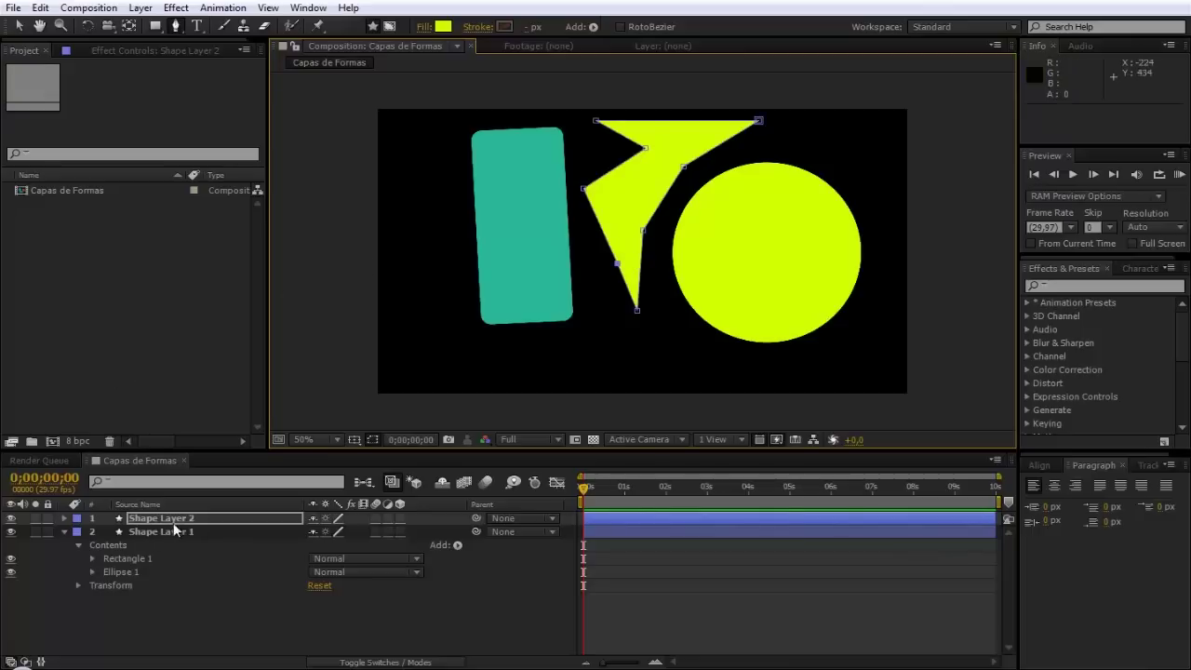
Expand Shape Layer 2 and its Contents in the timeline
left_click(44, 510)
left_click(66, 519)
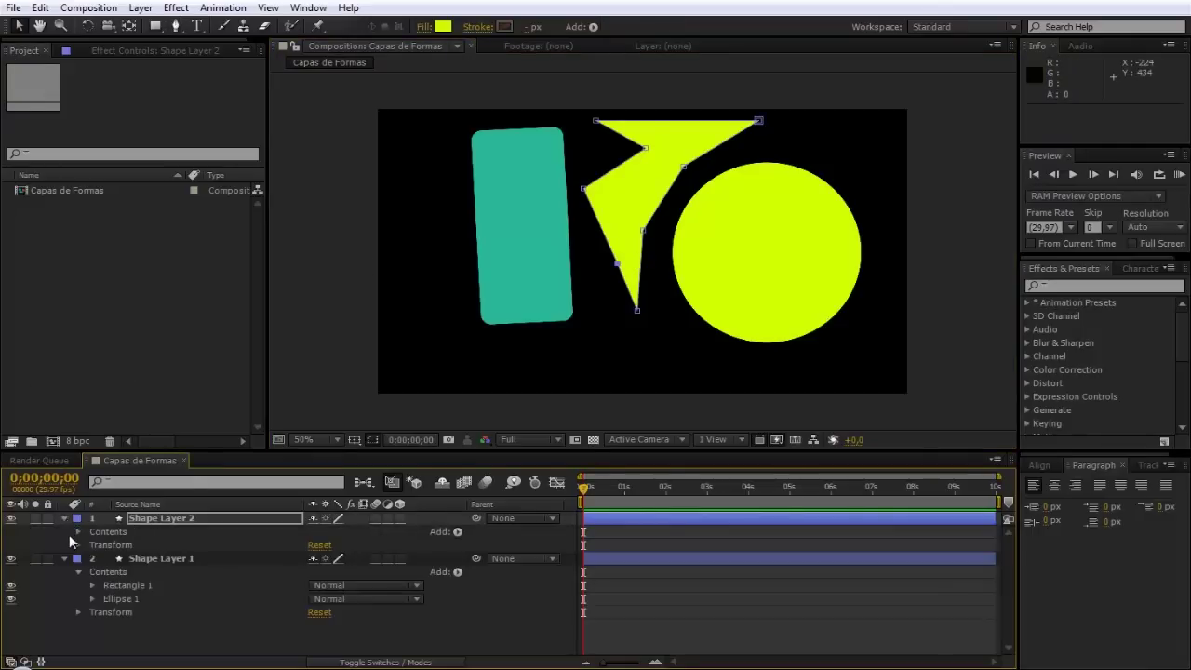
left_click(78, 531)
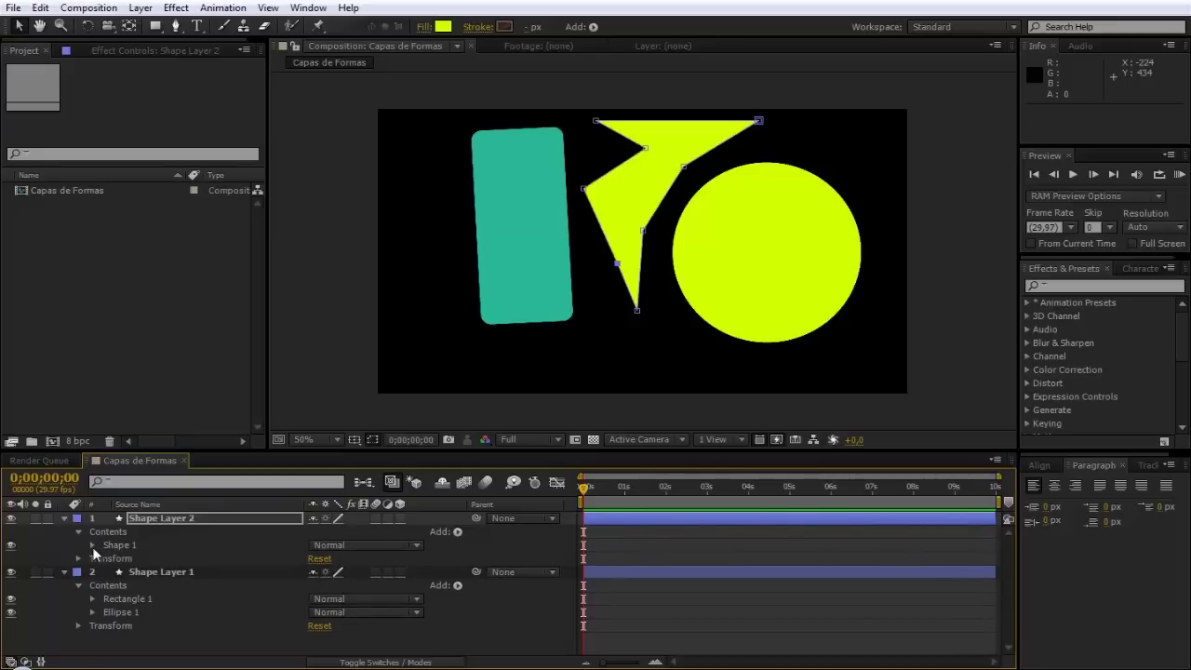
Reveal Shape 1's Path 1 and set a Path keyframe at 0 s on the polygon
left_click(92, 545)
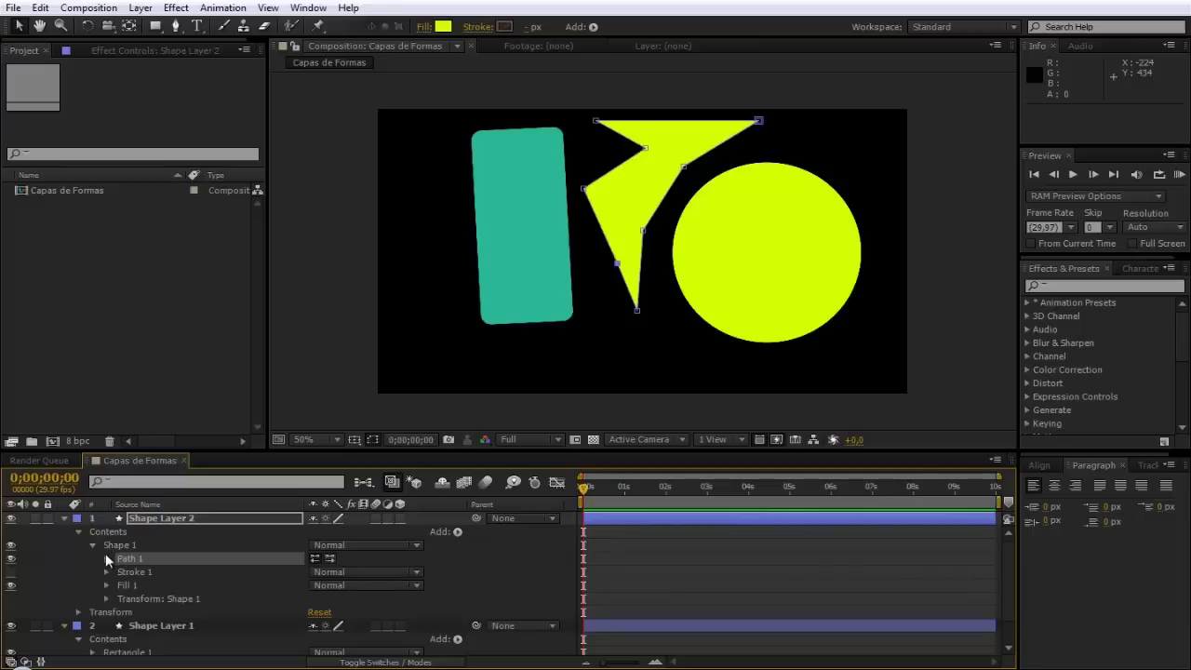
left_click(107, 559)
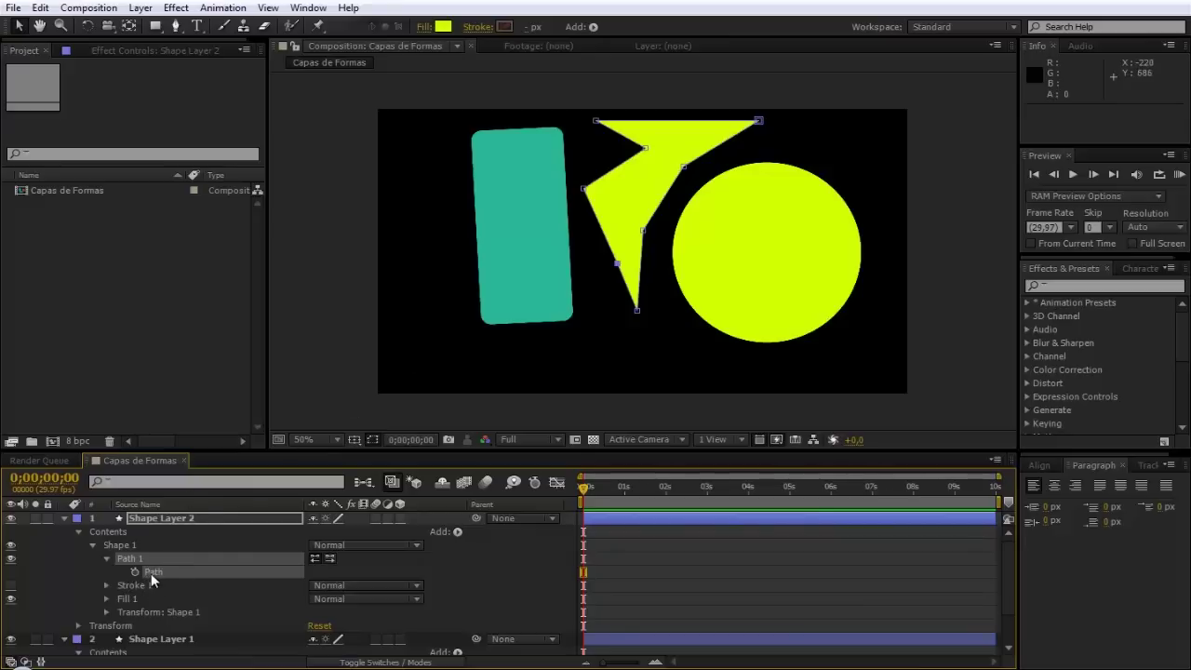
left_click(644, 253)
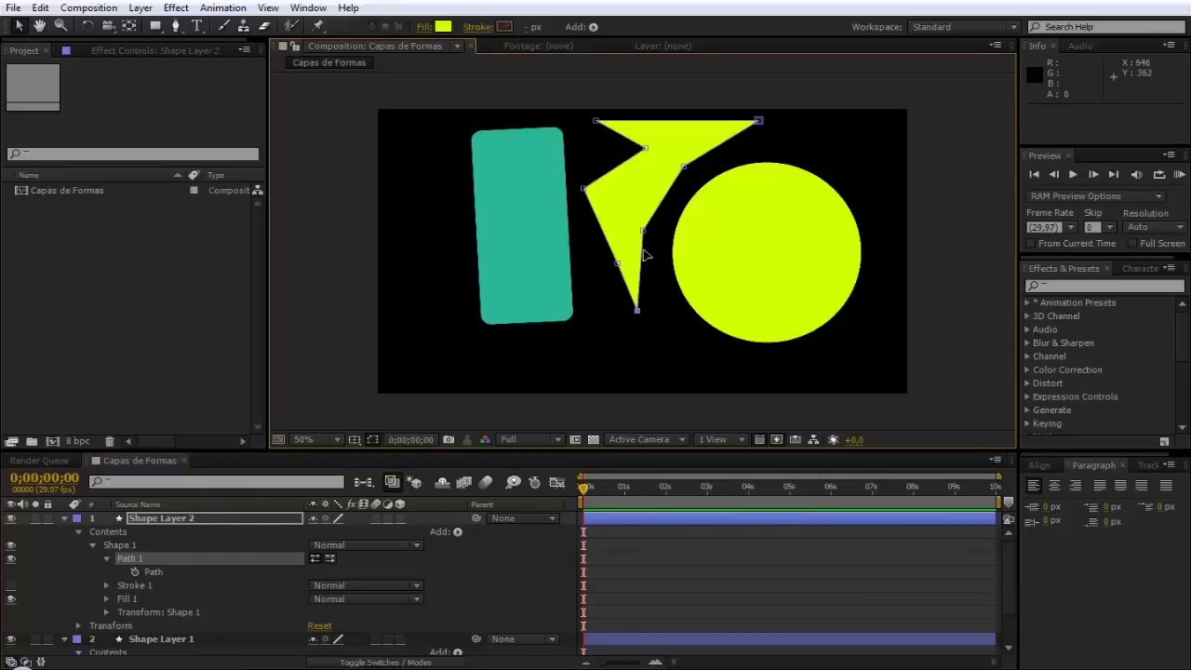
left_click(643, 231)
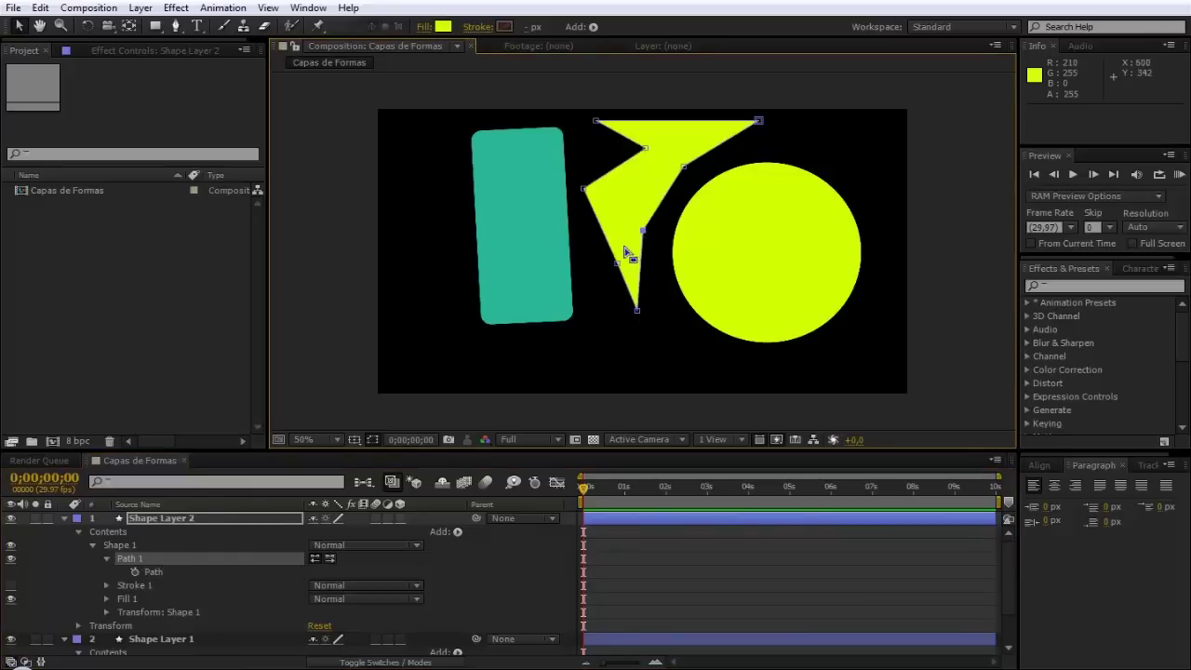
left_click(135, 573)
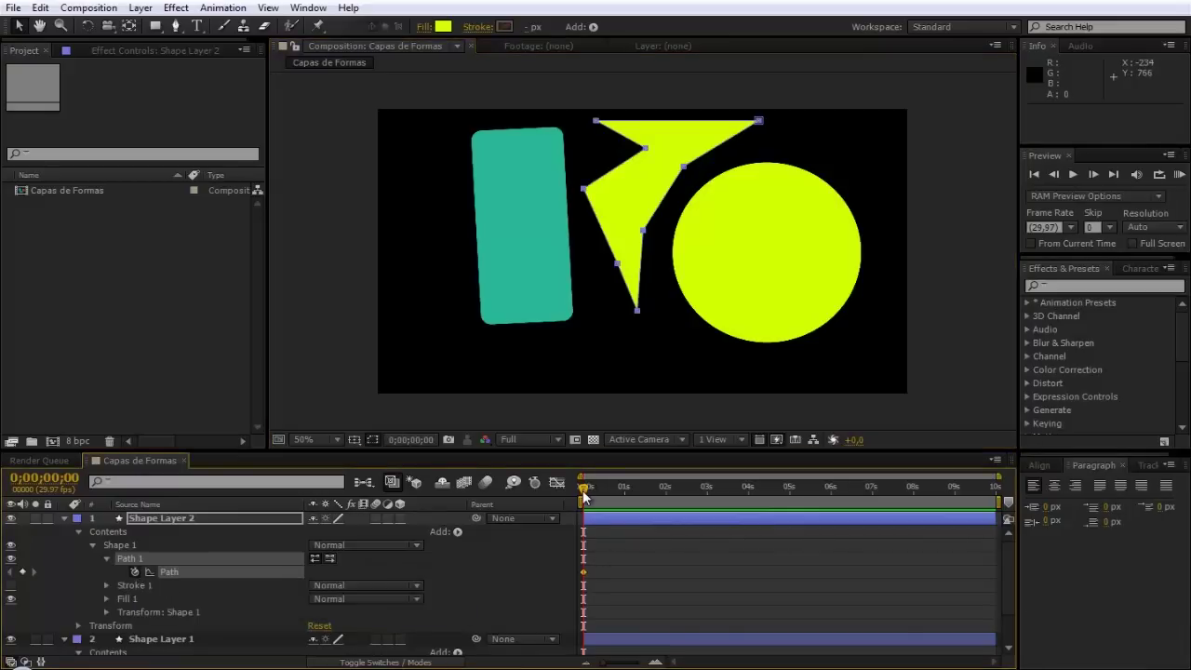
left_click_drag(583, 485, 622, 486)
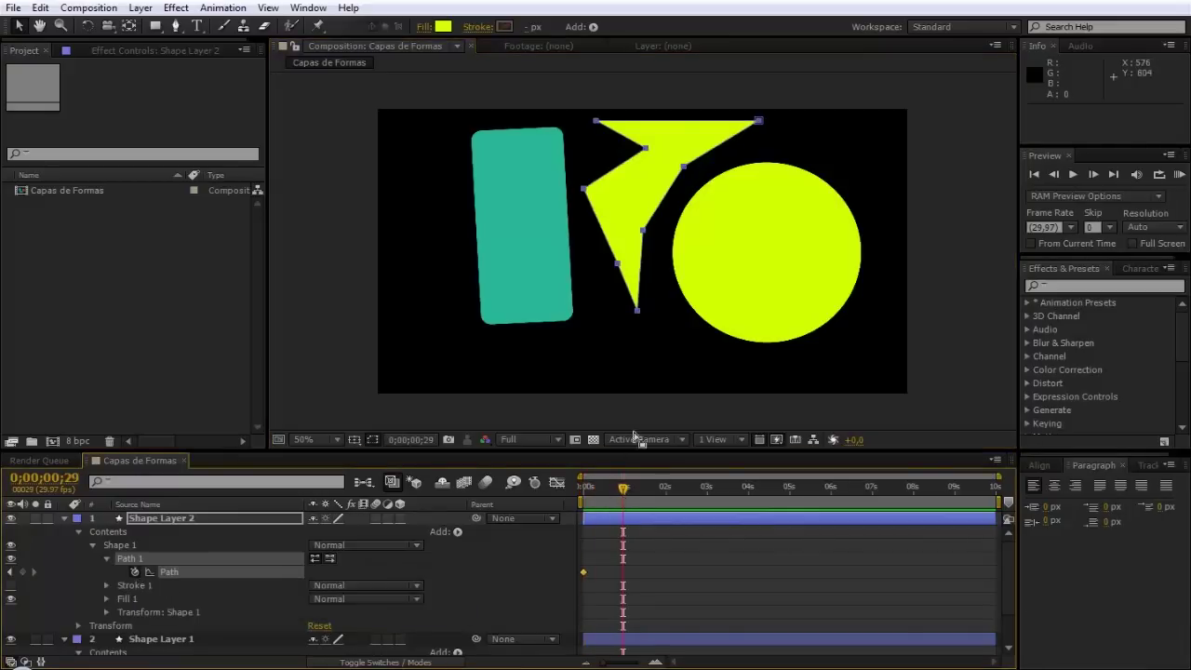
Pull polygon vertices outward to create Path keyframes at 1 s and 2 s, then preview
left_click_drag(643, 221, 683, 253)
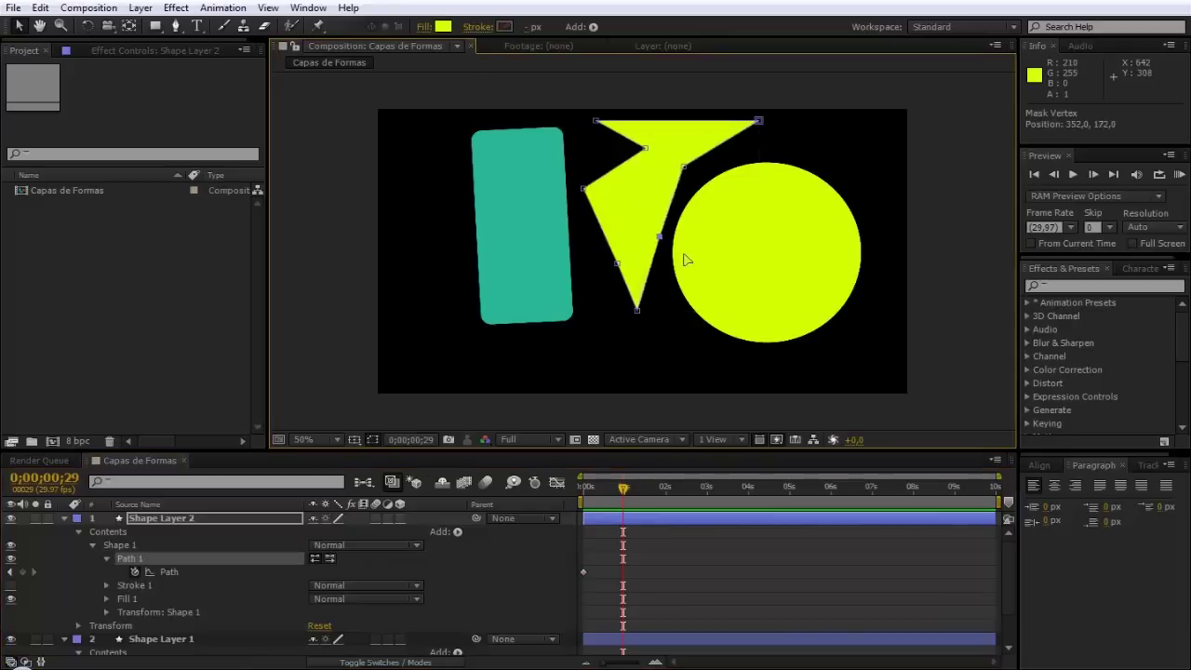
left_click(664, 472)
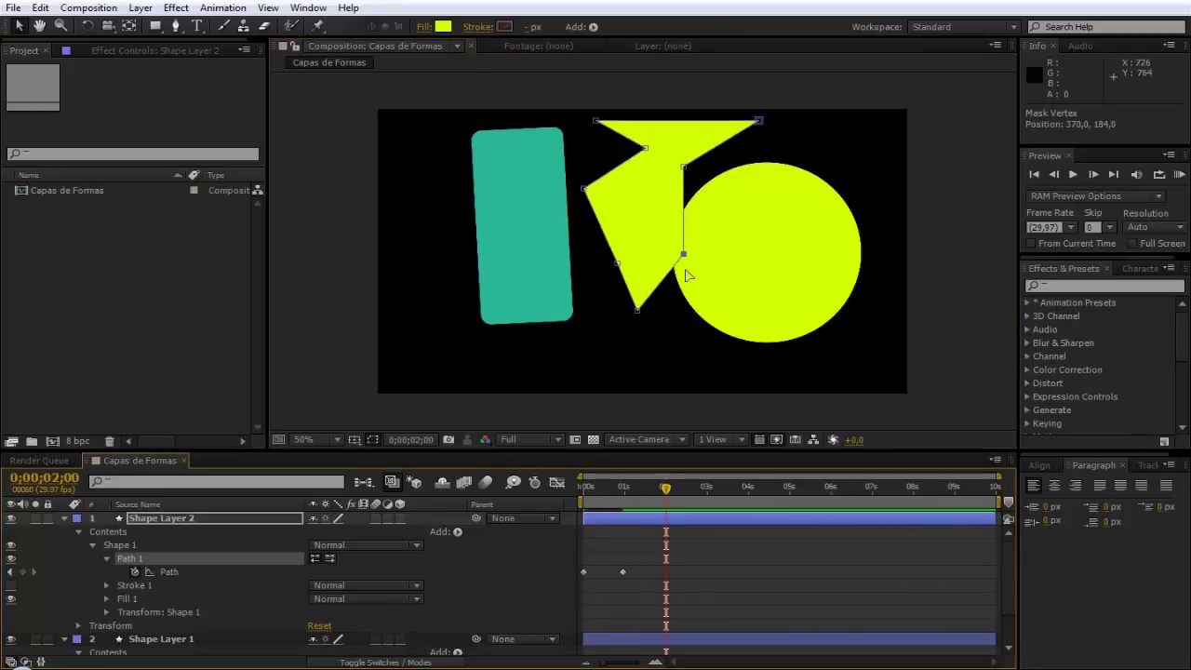
left_click_drag(683, 165, 740, 174)
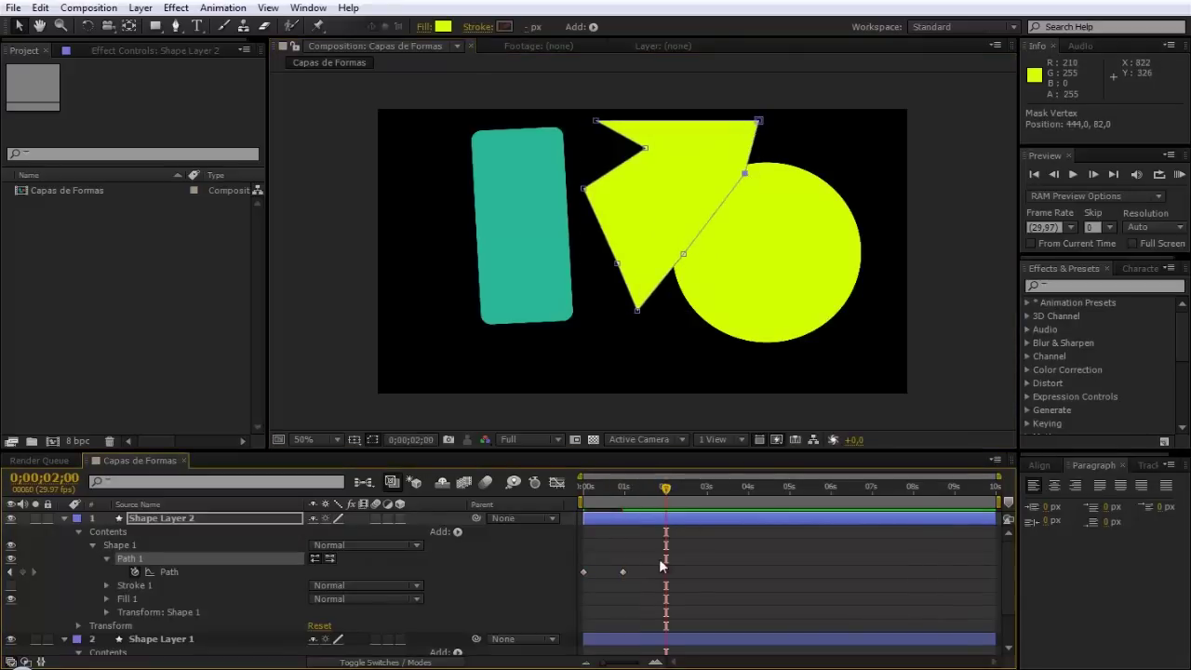
left_click(659, 491)
mouse_move(659, 492)
left_mouse_down()
mouse_move(584, 502)
mouse_move(570, 522)
left_mouse_up()
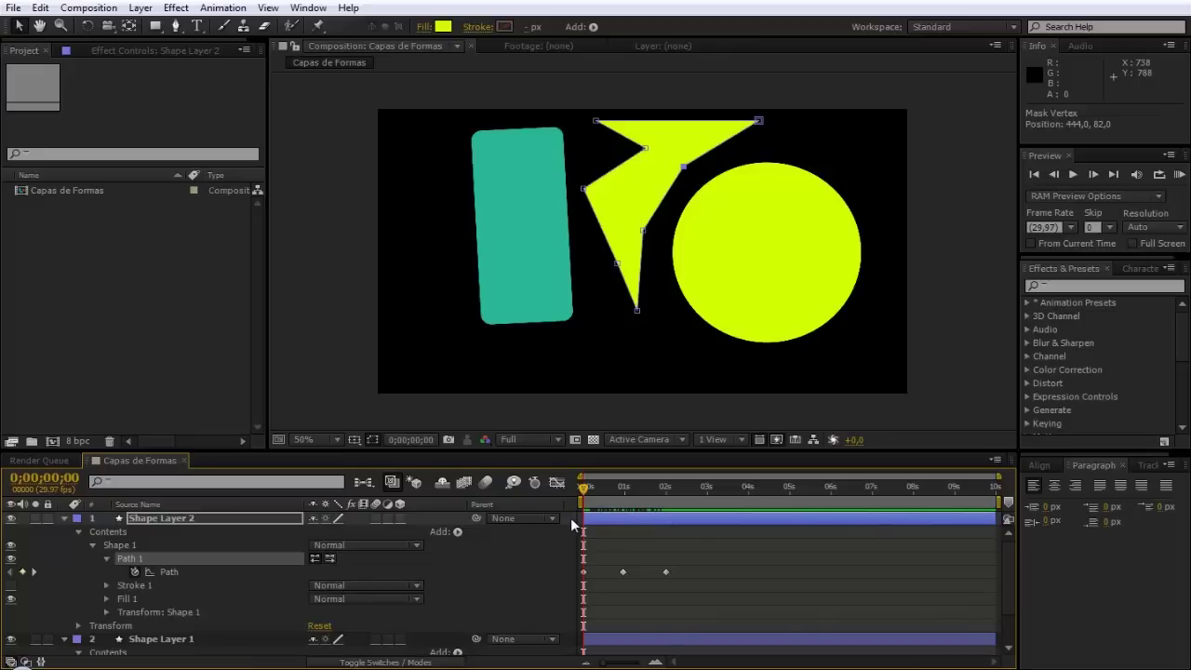
Set Shape 1's transform Position to -39,0, nudging the polygon toward the rectangle
left_click(133, 585)
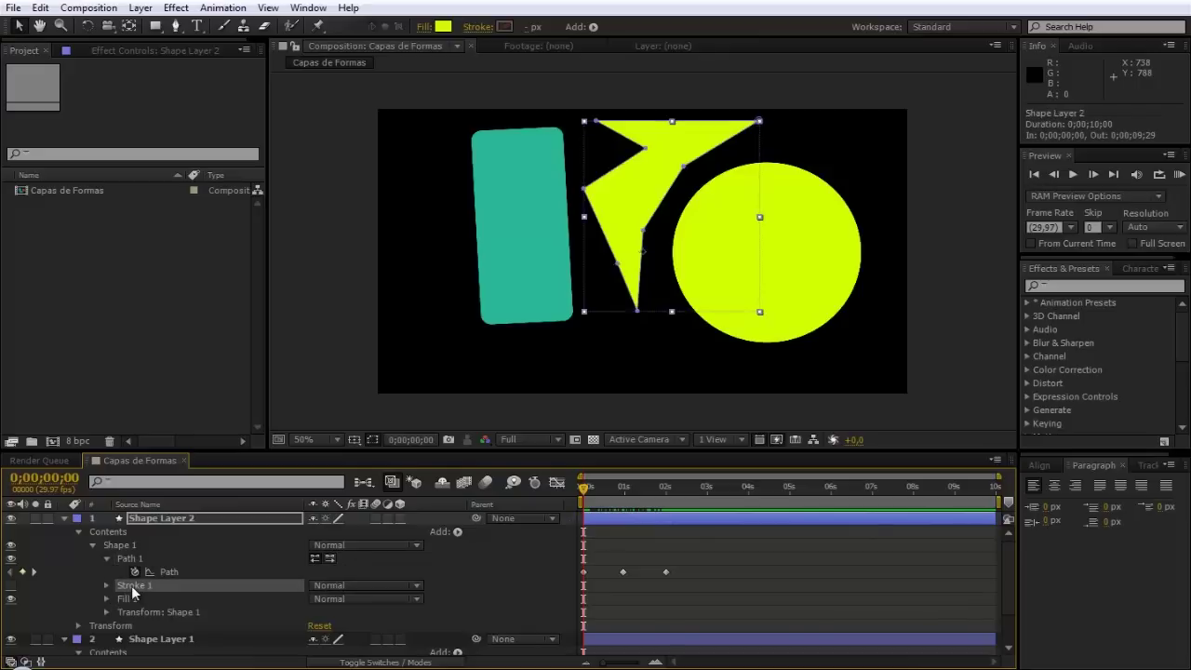
left_click(131, 612)
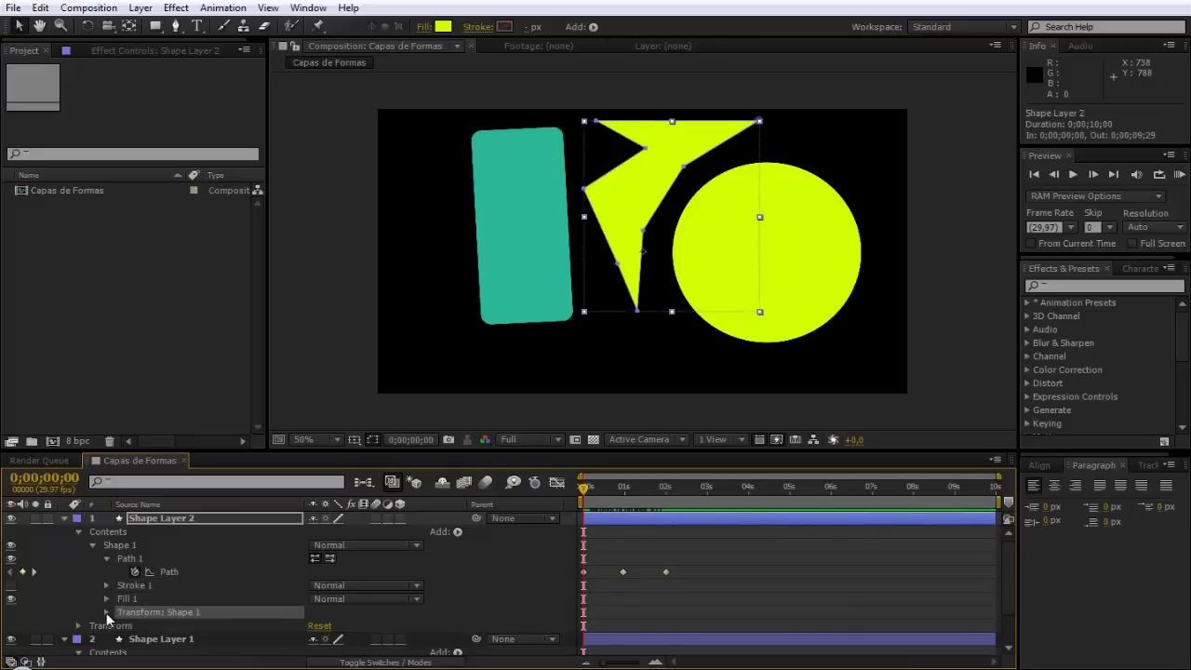
left_click(107, 612)
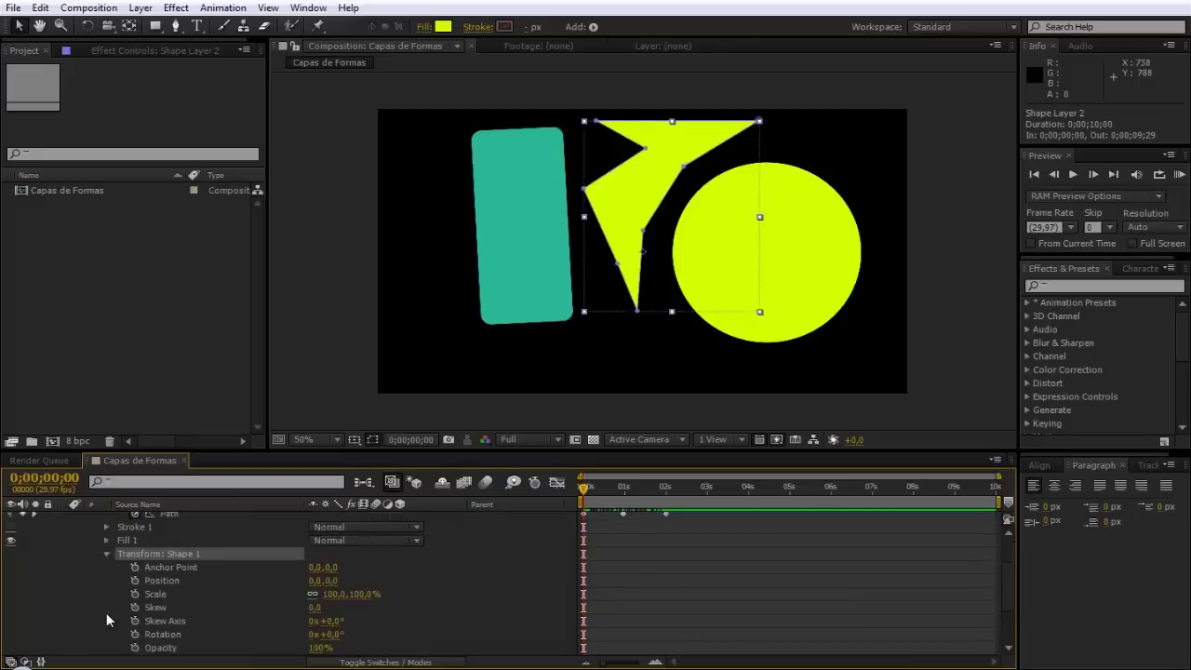
left_click_drag(314, 586, 280, 585)
left_click(358, 593)
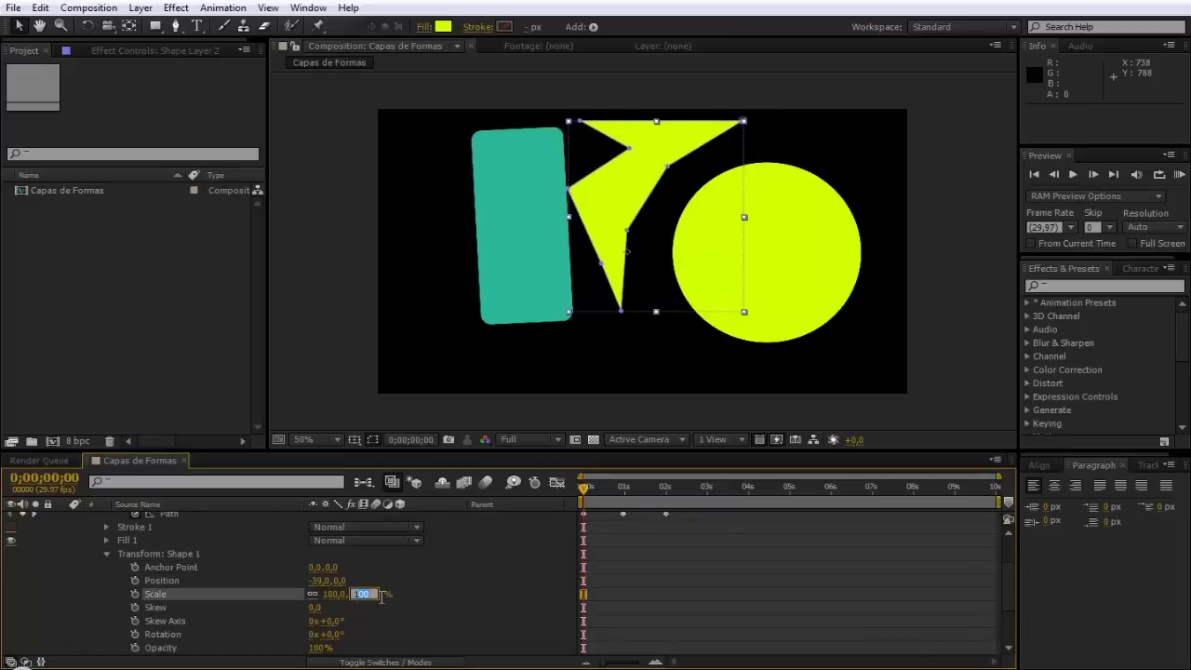
key("Return")
left_click_drag(1008, 589, 1008, 544)
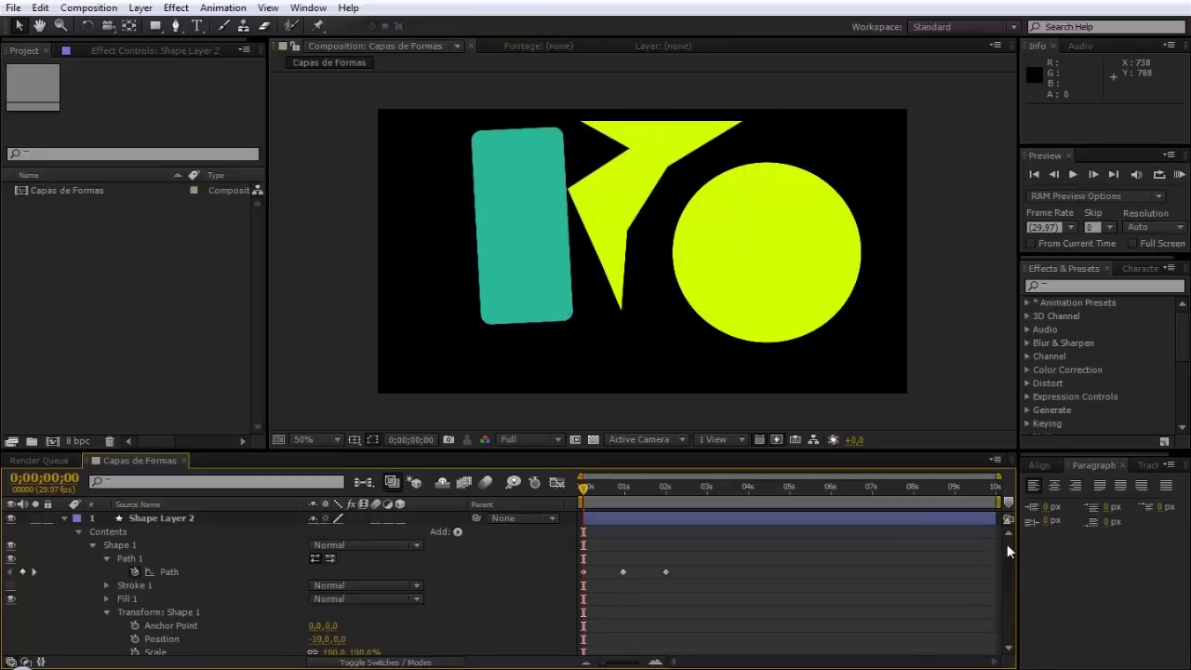
left_click(92, 545)
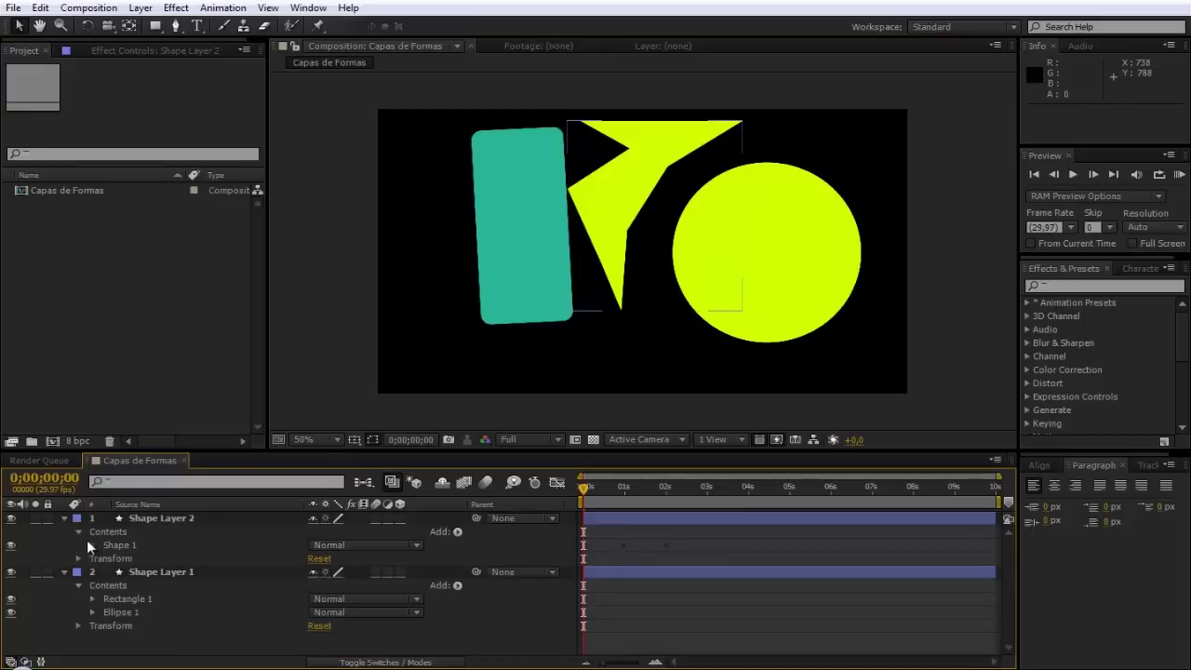
Collapse Contents, select Shape Layer 2 with the Pen tool, and open its Add menu
left_click(78, 531)
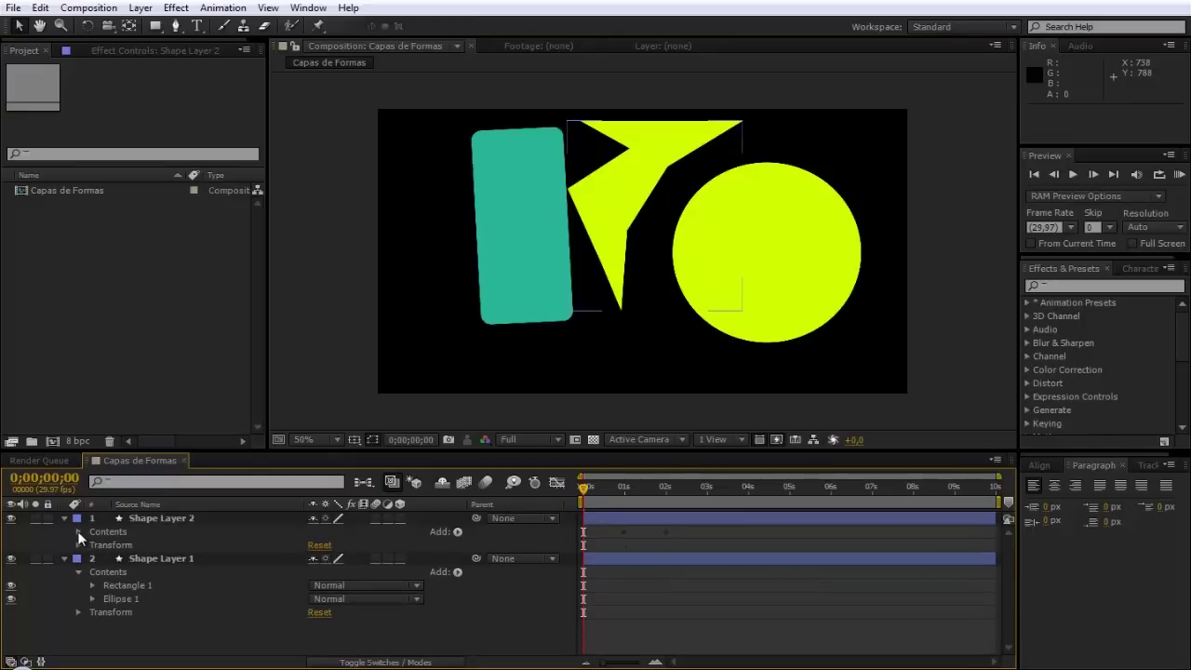
left_click(260, 531)
left_click(169, 523)
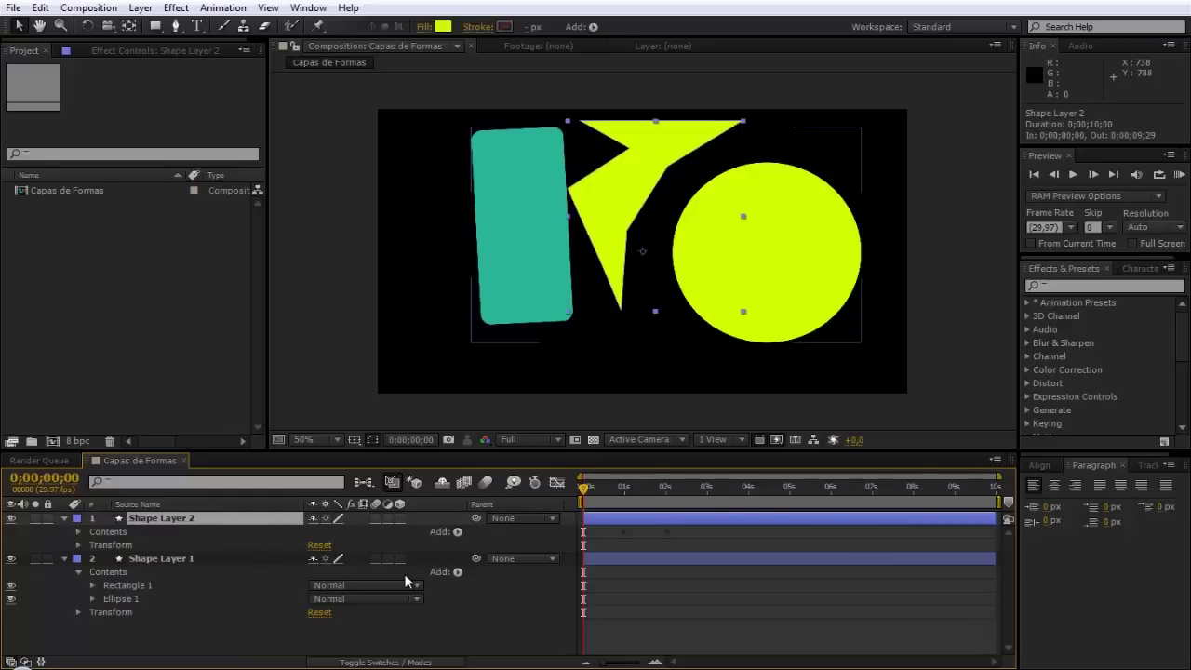
left_click(176, 27)
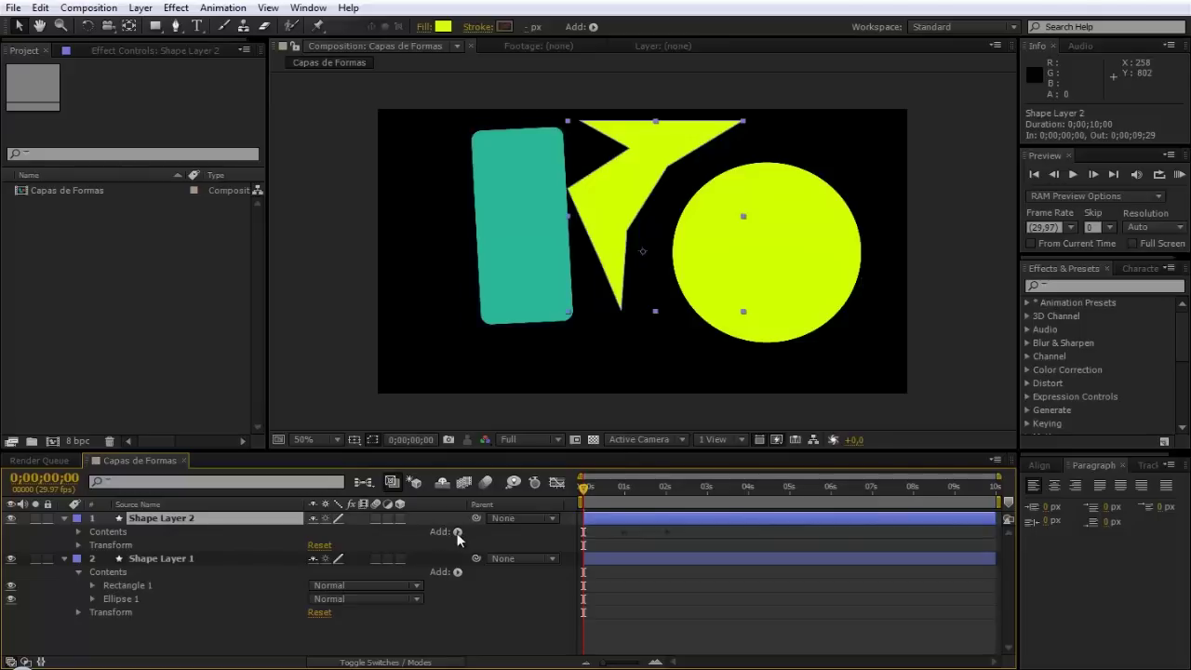
left_click(457, 532)
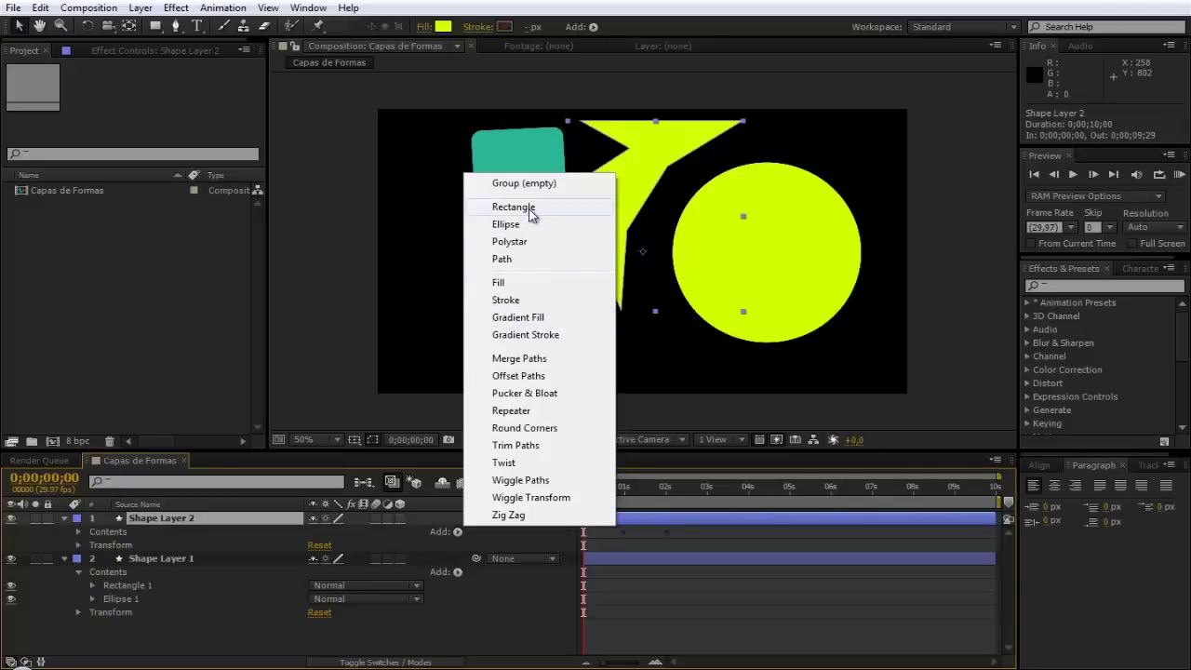
Add a Rectangle Path and a red Fill to Shape Layer 2, viewing at 100%
left_click(514, 206)
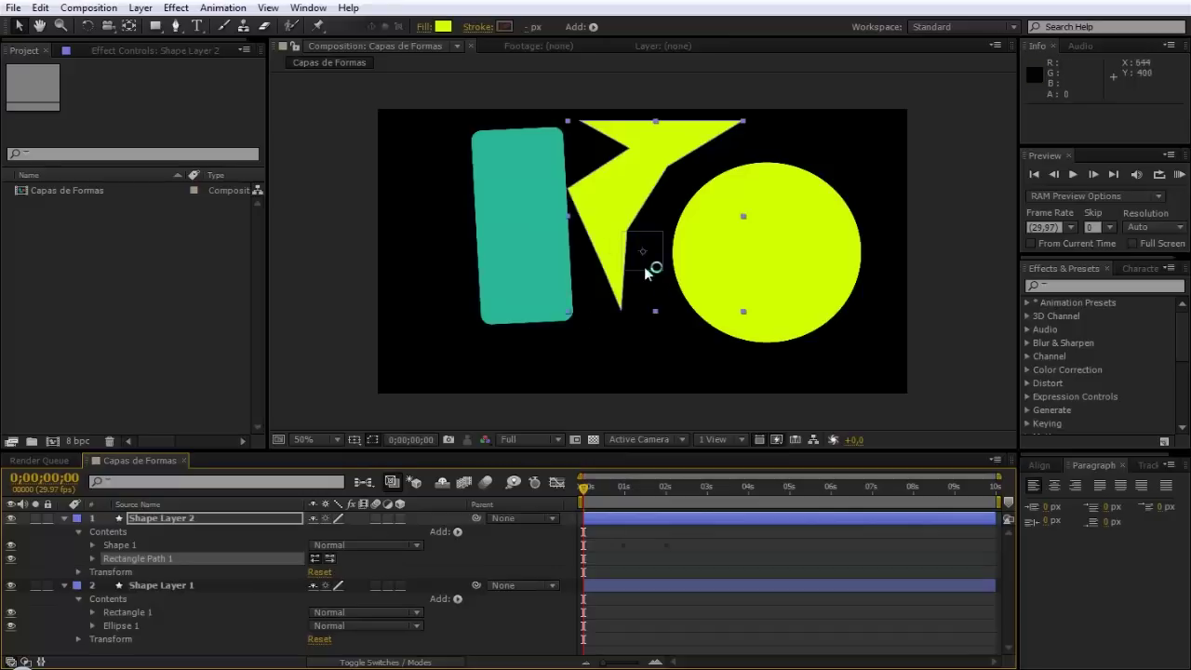
key("period")
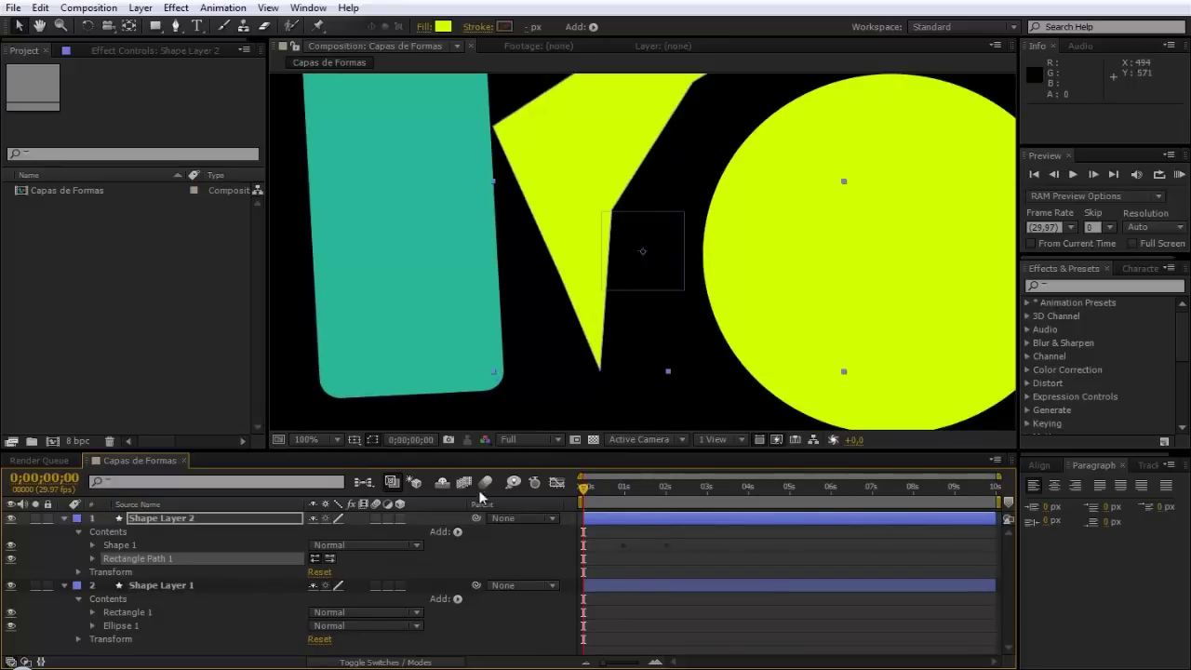
left_click(457, 533)
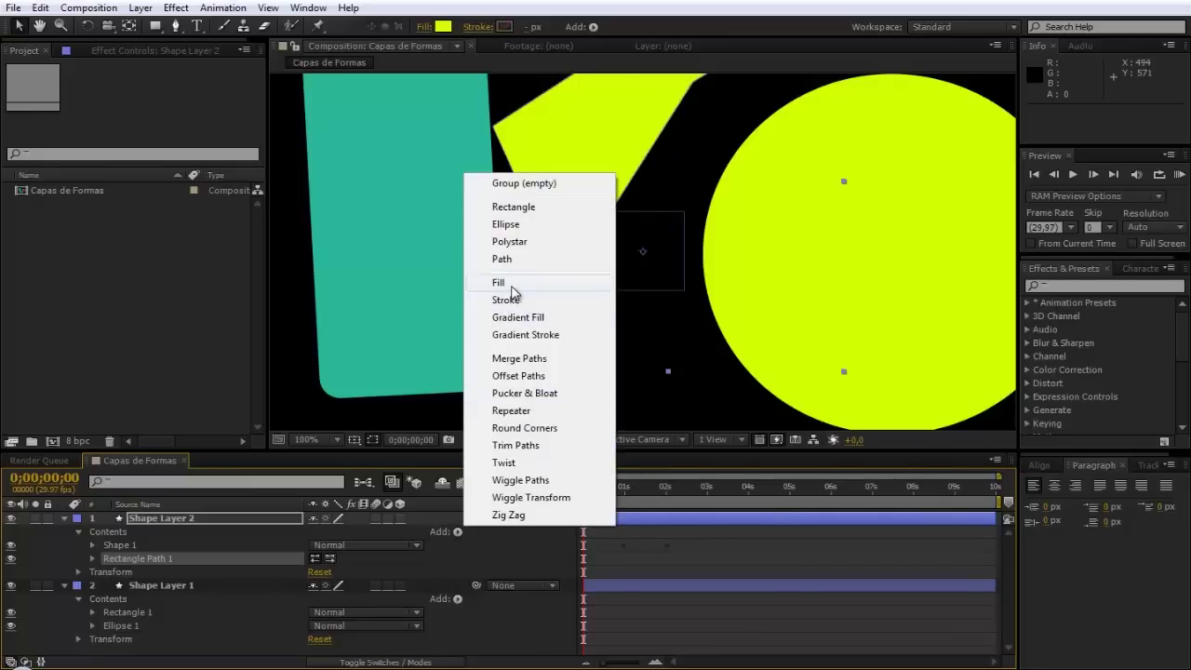
left_click(510, 291)
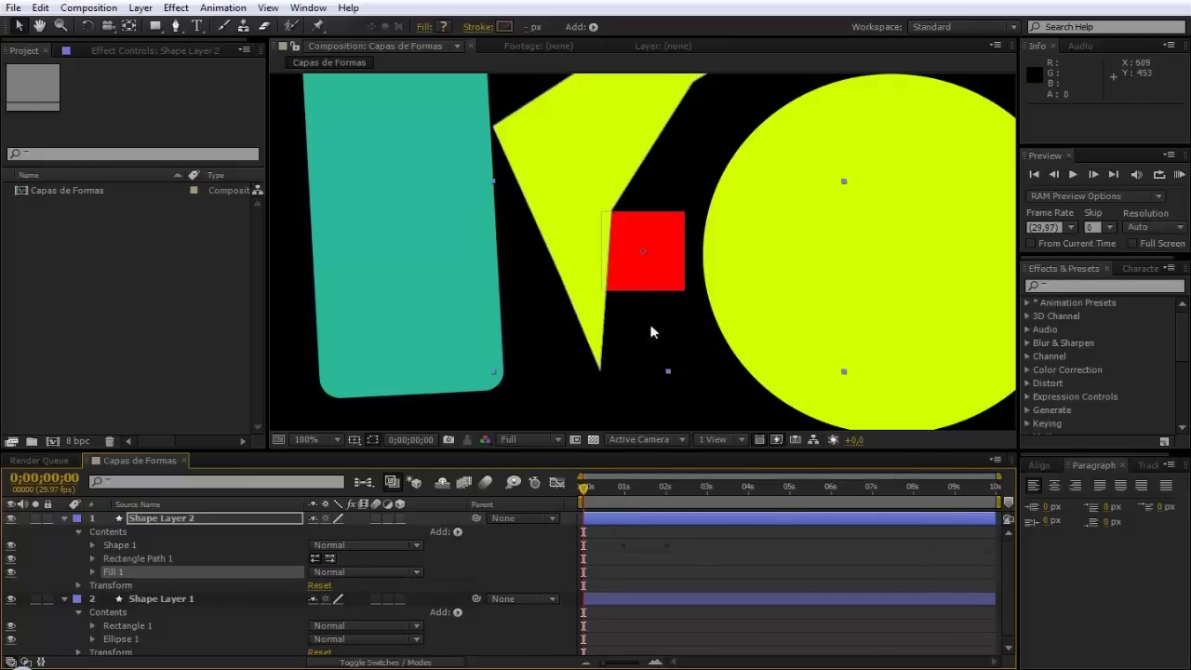
left_click(457, 532)
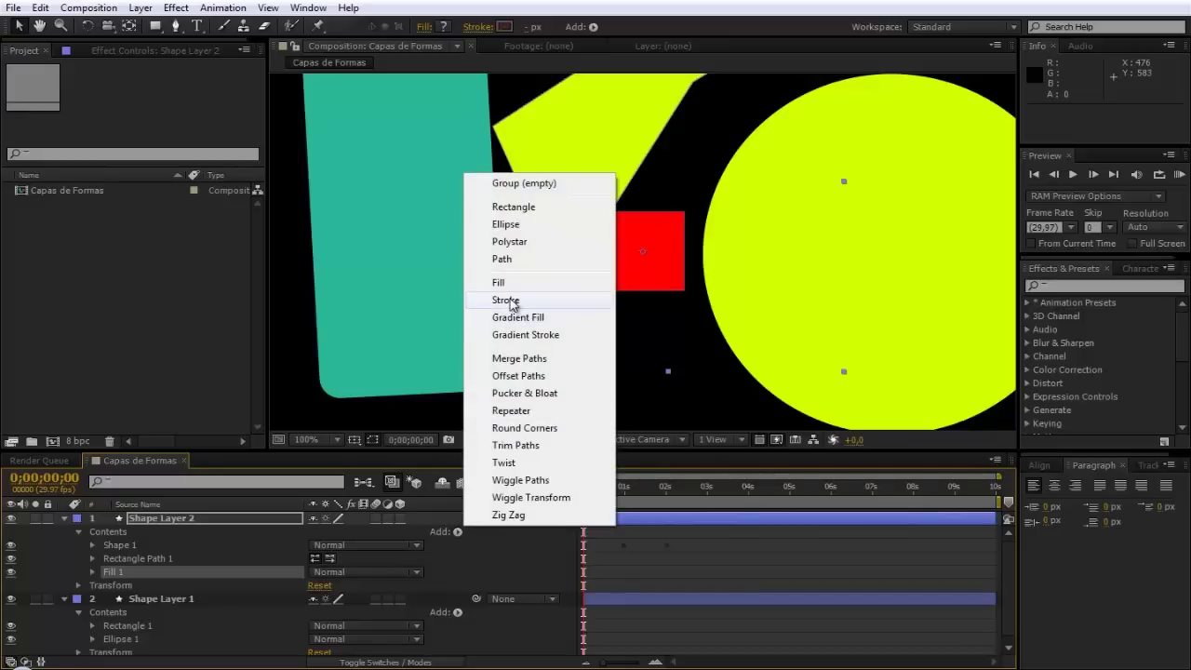
Add a 2 px Stroke to Shape Layer 2 and check its Rectangle Path, Fill and Stroke rows
left_click(506, 299)
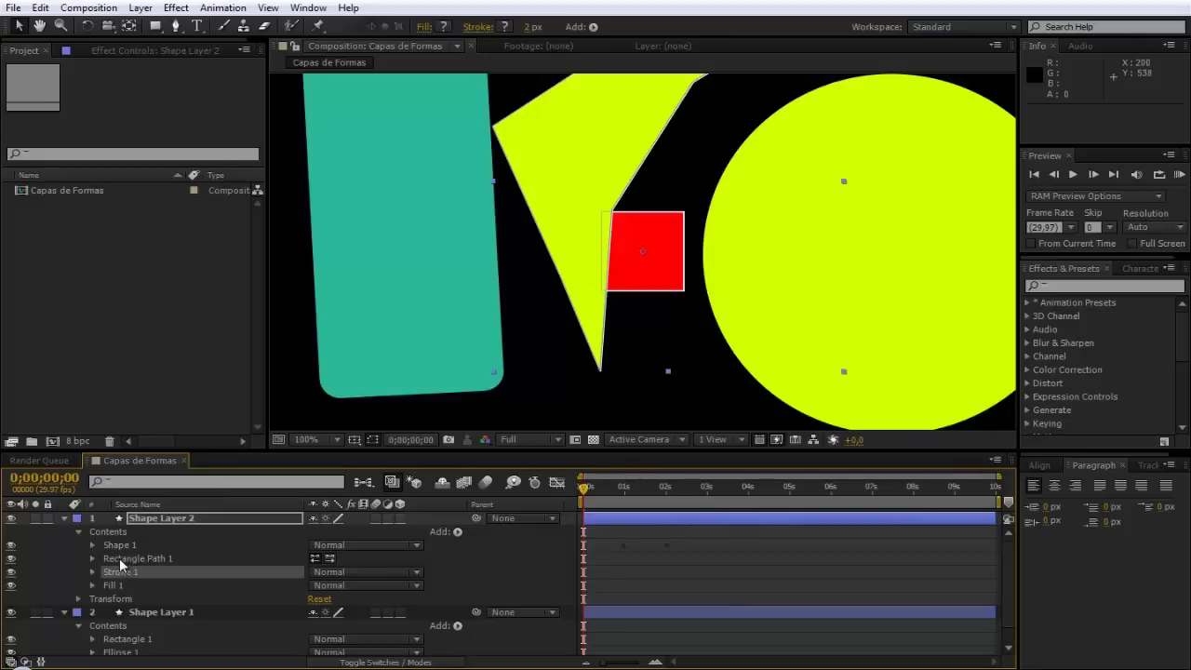
left_click(457, 533)
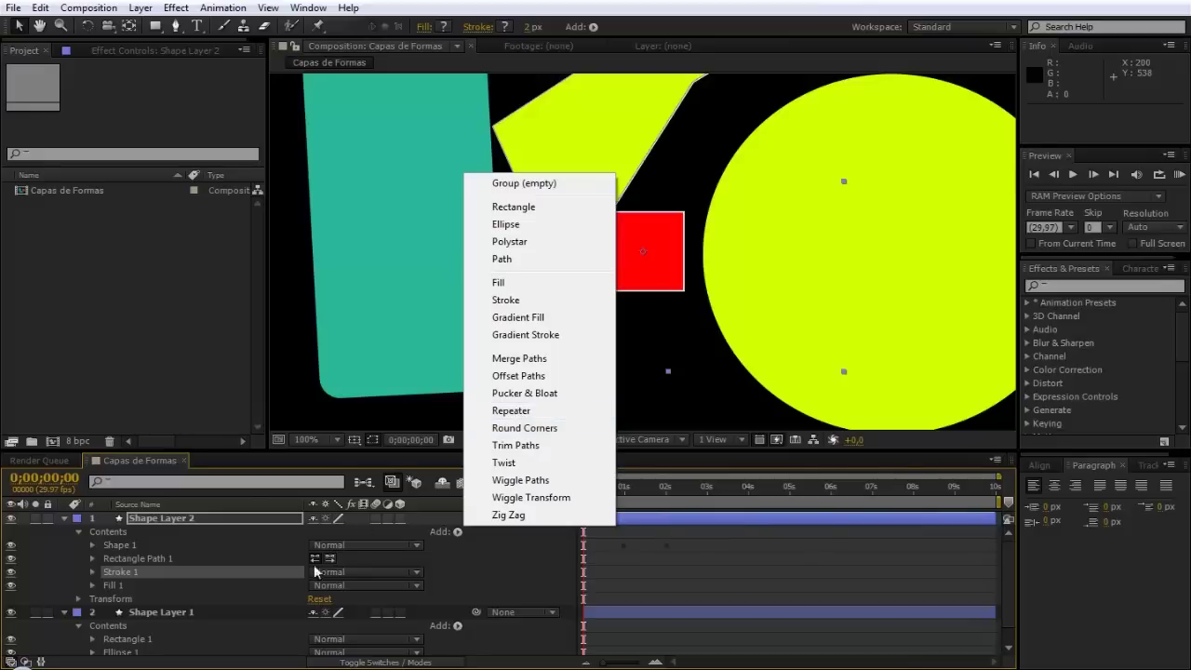
left_click(223, 576)
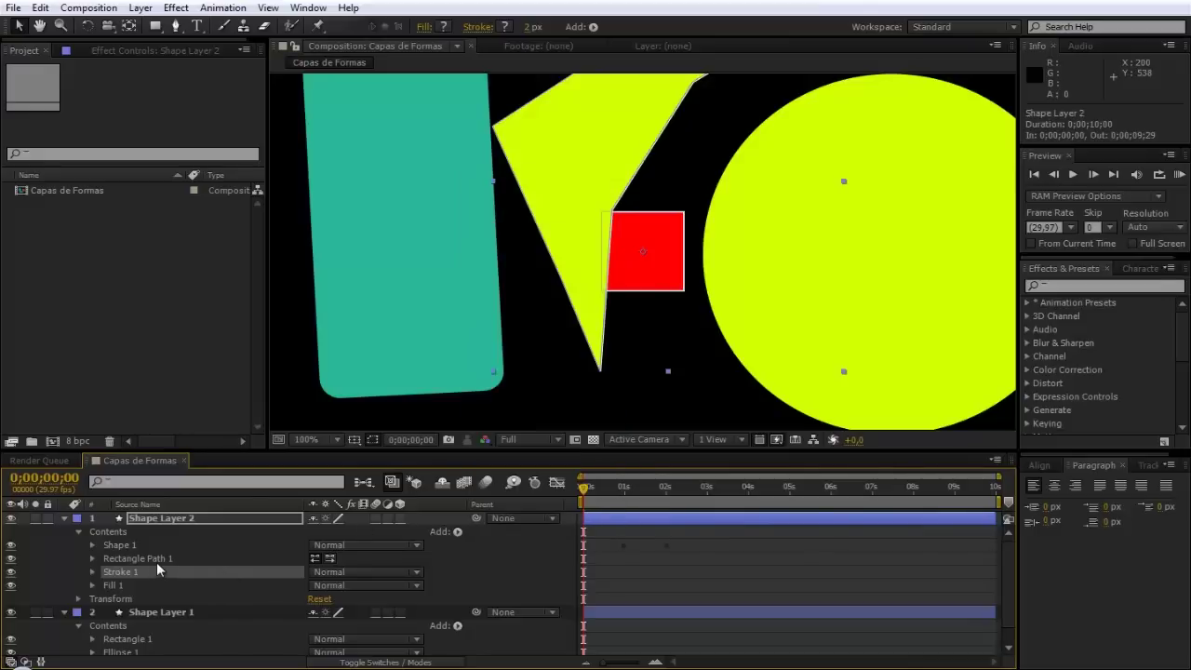
left_click(138, 561)
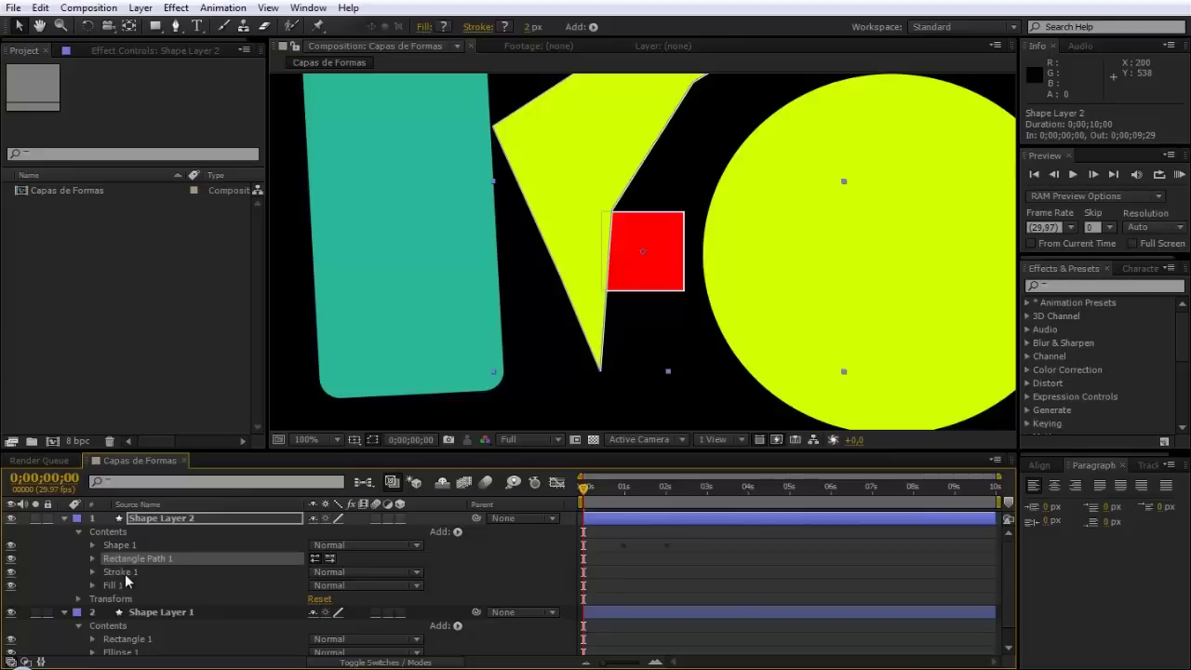
left_click(109, 586)
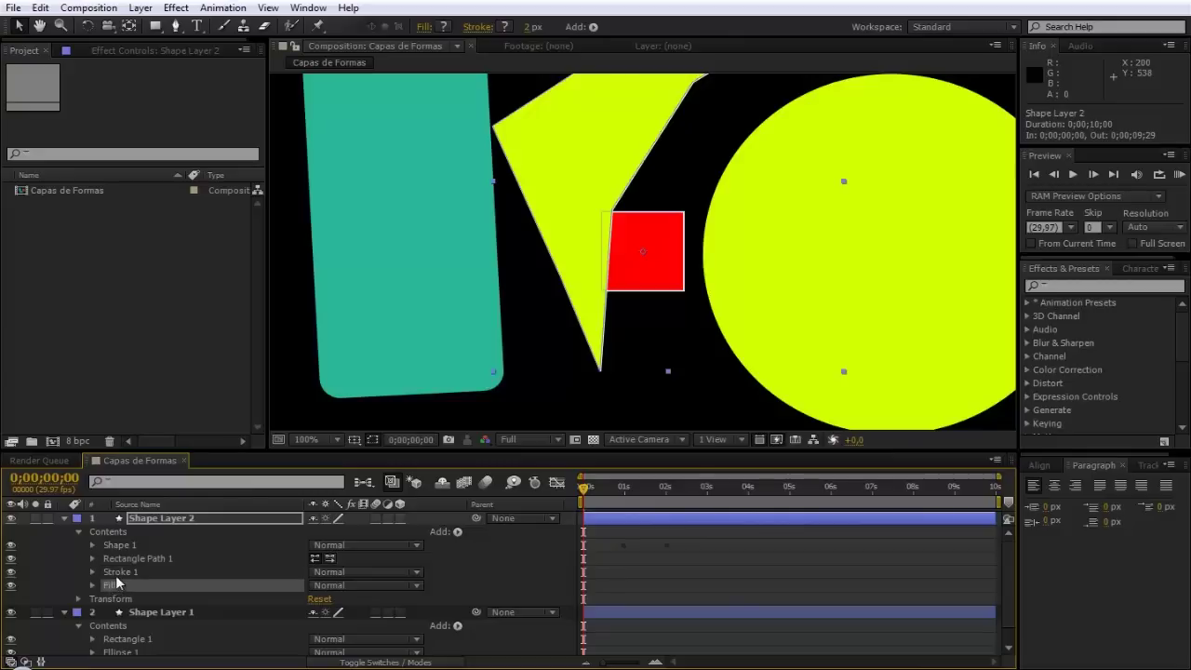
left_click(126, 574)
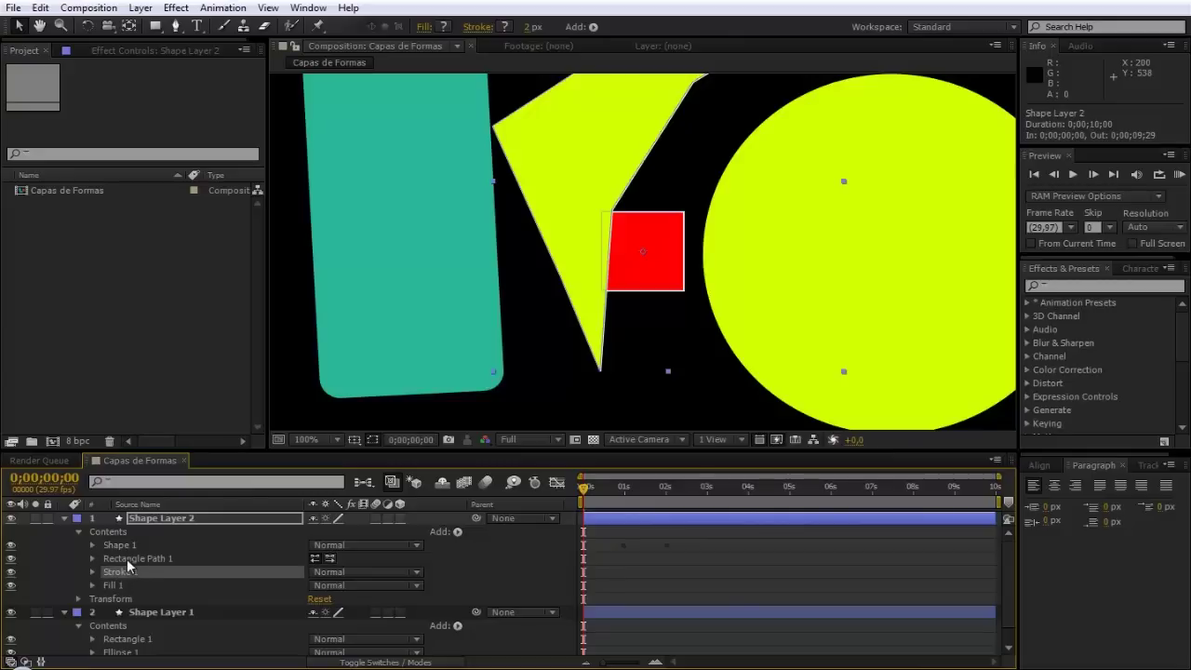
left_click(208, 562)
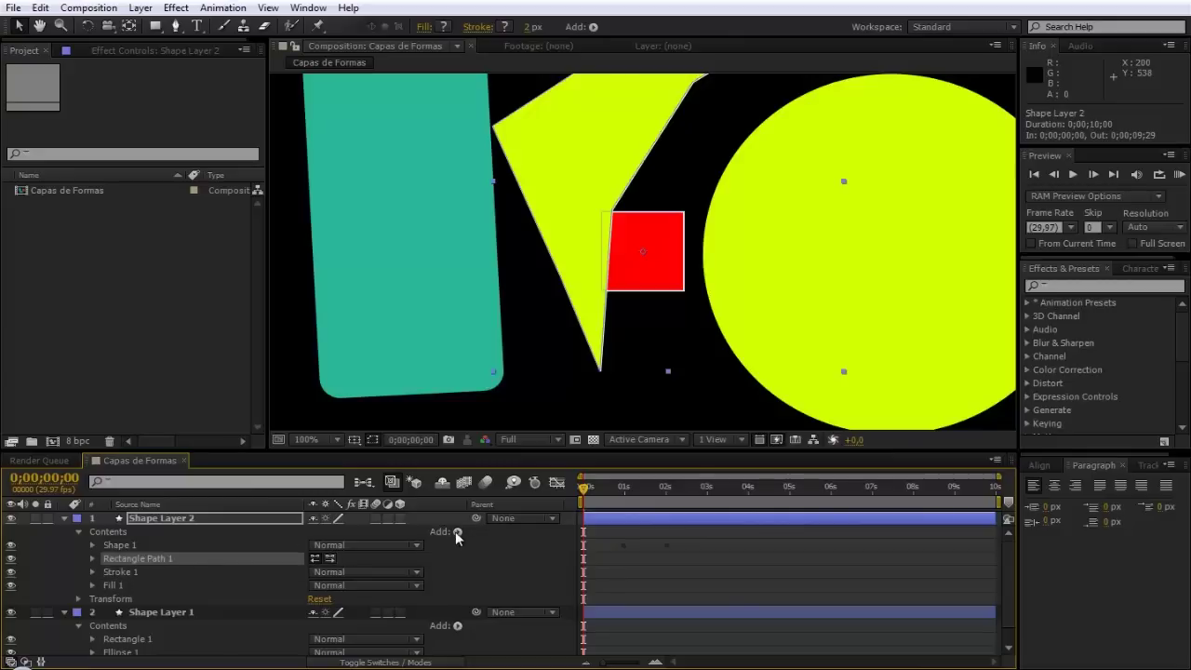
left_click(457, 532)
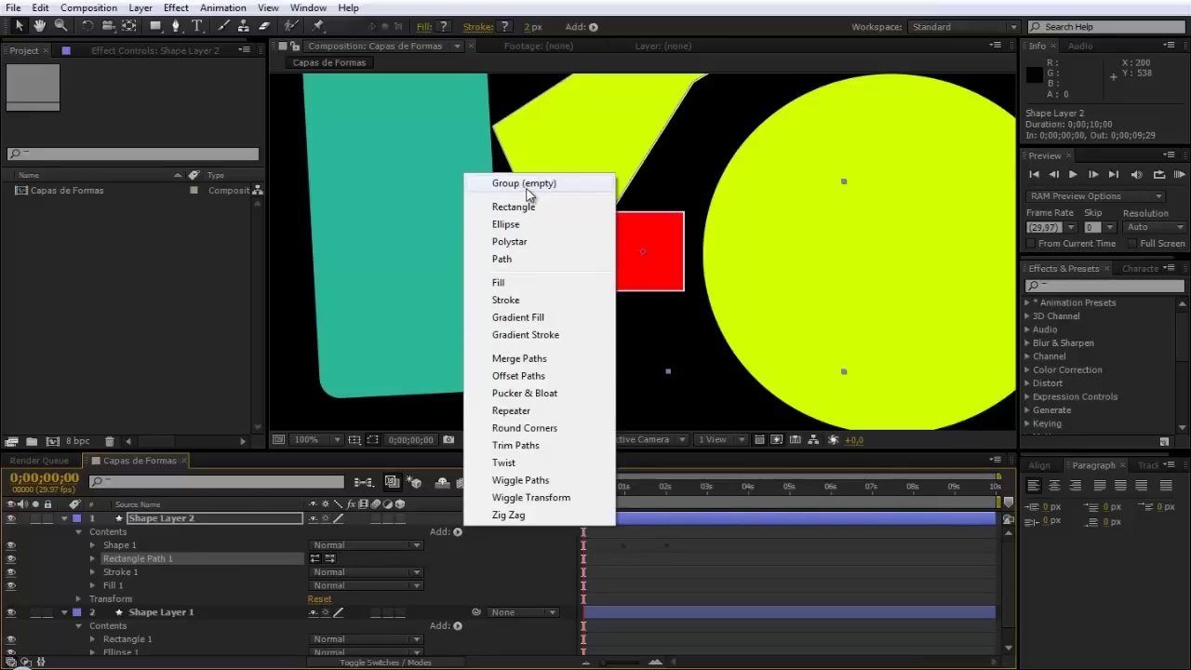
Put the red square's path, stroke and fill into a new Group 1 in Shape Layer 2
left_click(524, 183)
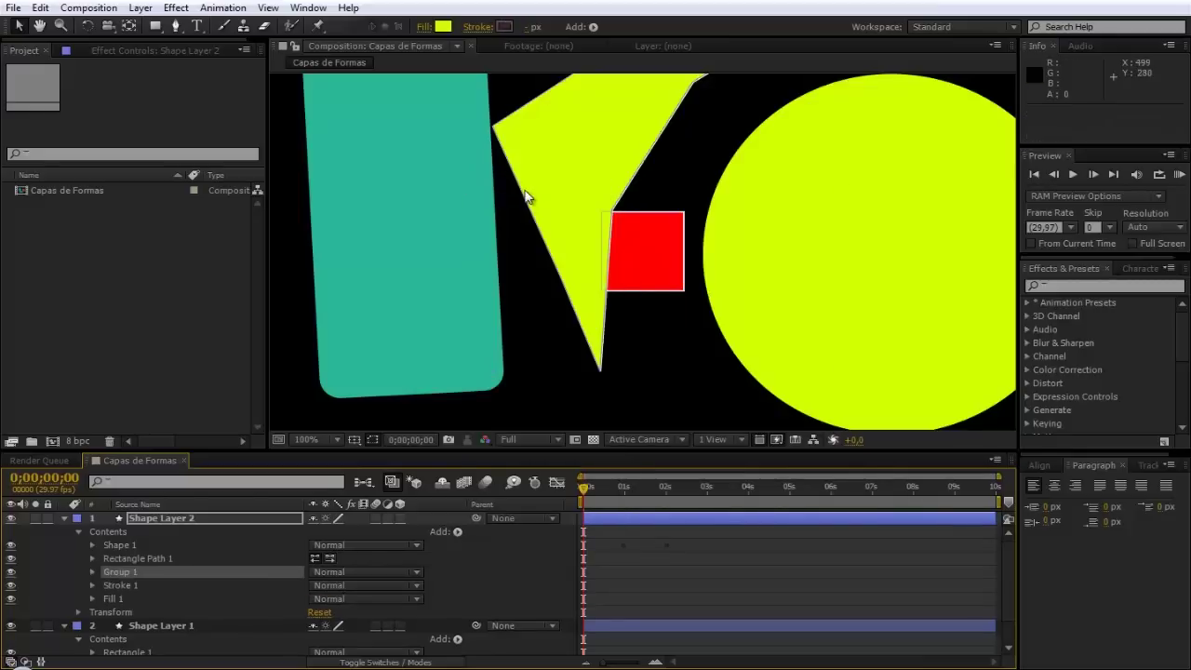
left_click(130, 556)
mouse_move(130, 556)
left_mouse_down()
mouse_move(123, 578)
mouse_move(120, 557)
left_mouse_up()
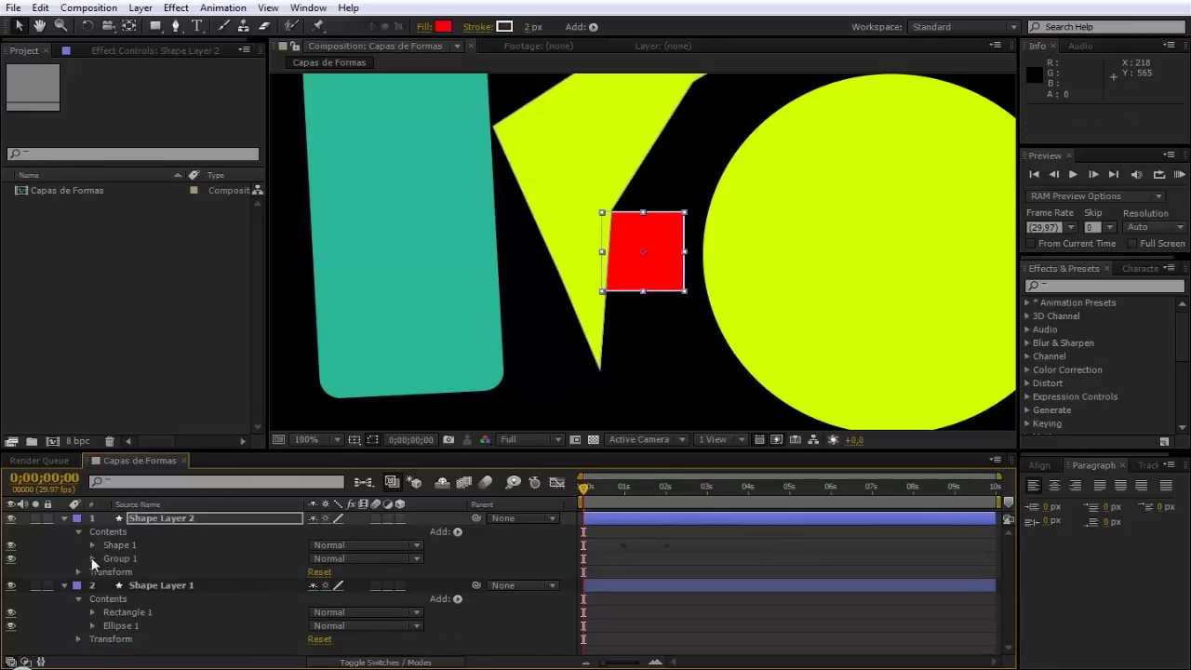
left_click(92, 560)
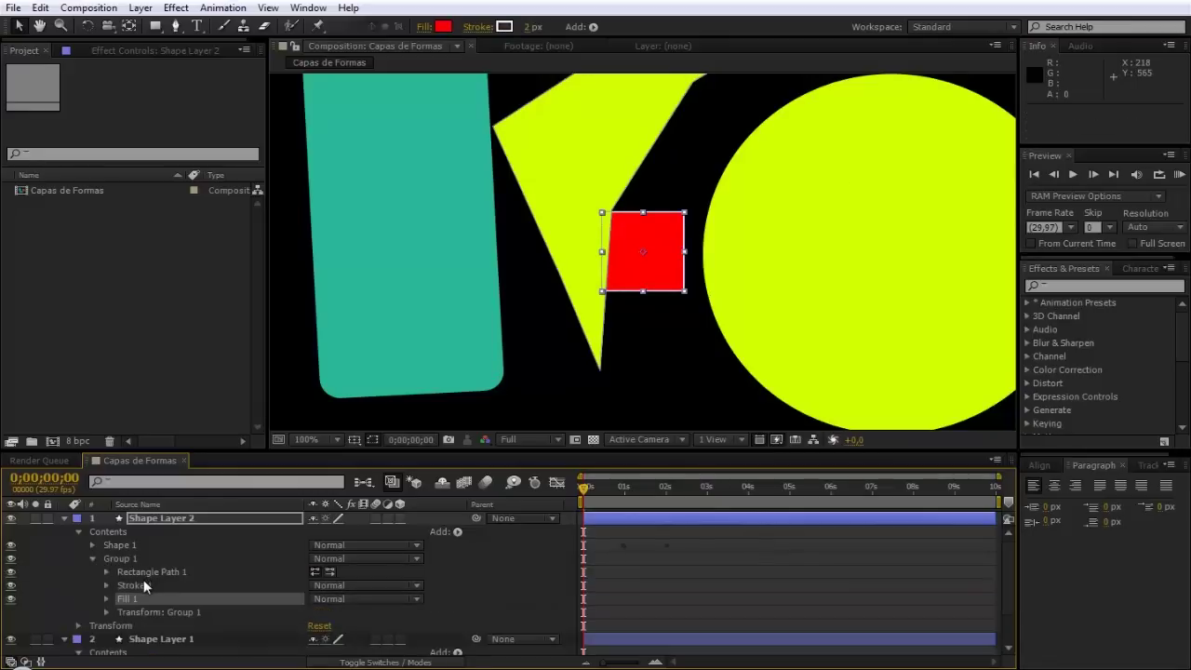
left_click(93, 559)
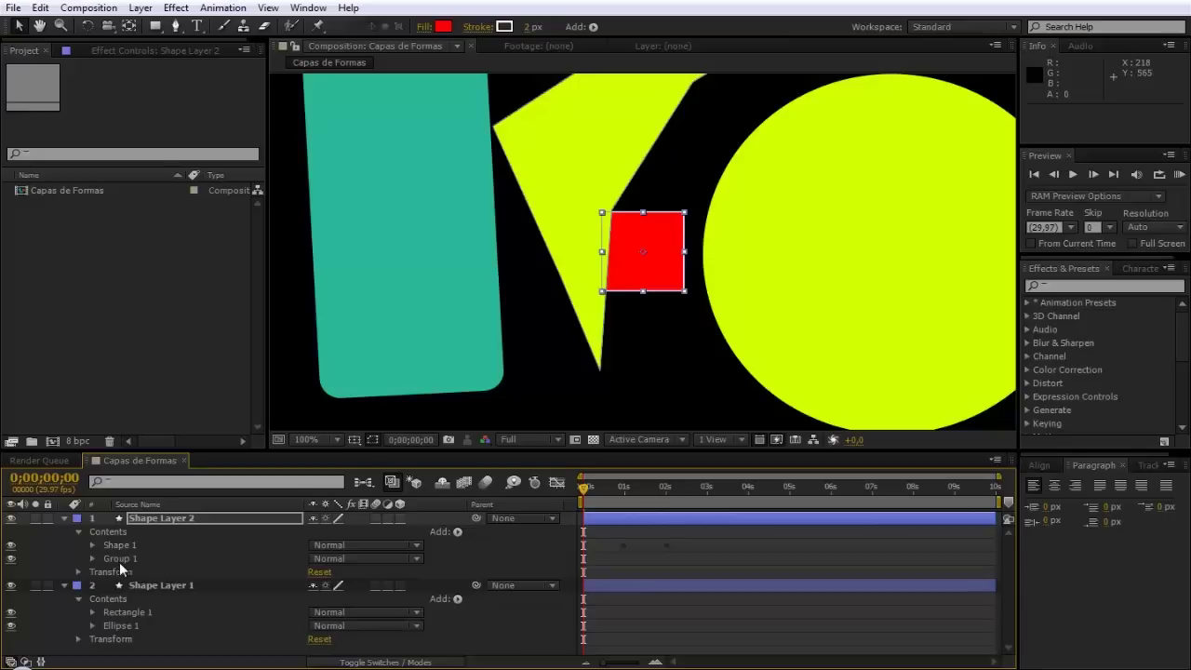
Rename Group 1 to 'rectangulo'
left_click(119, 557)
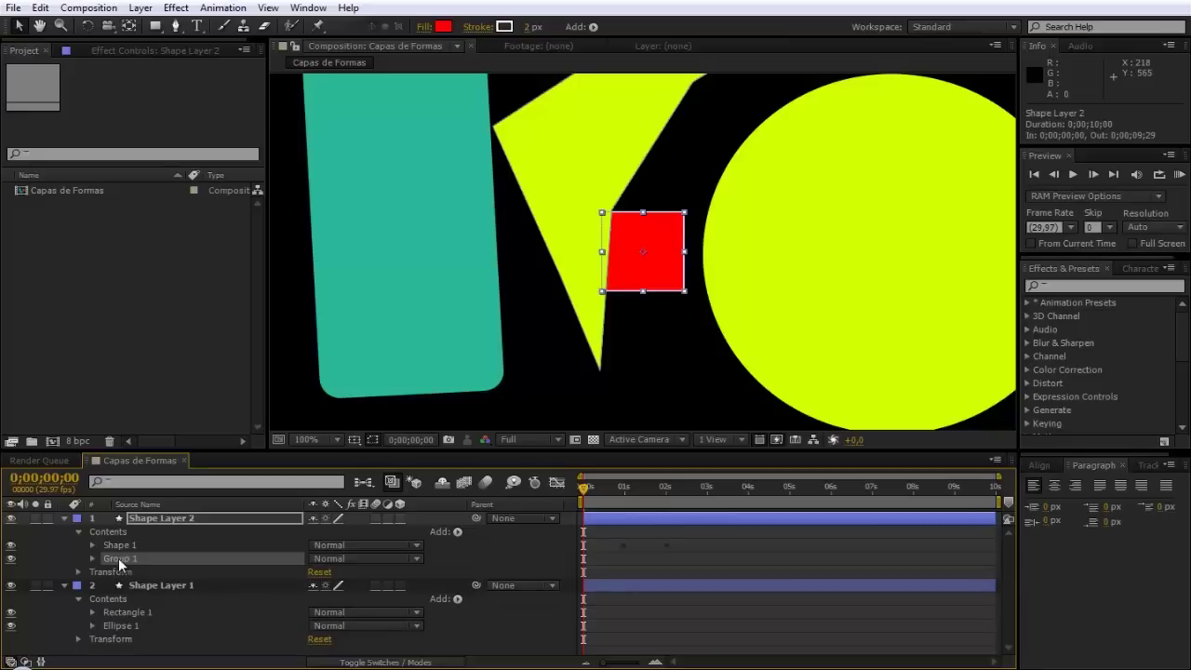
key("Return")
type("rec")
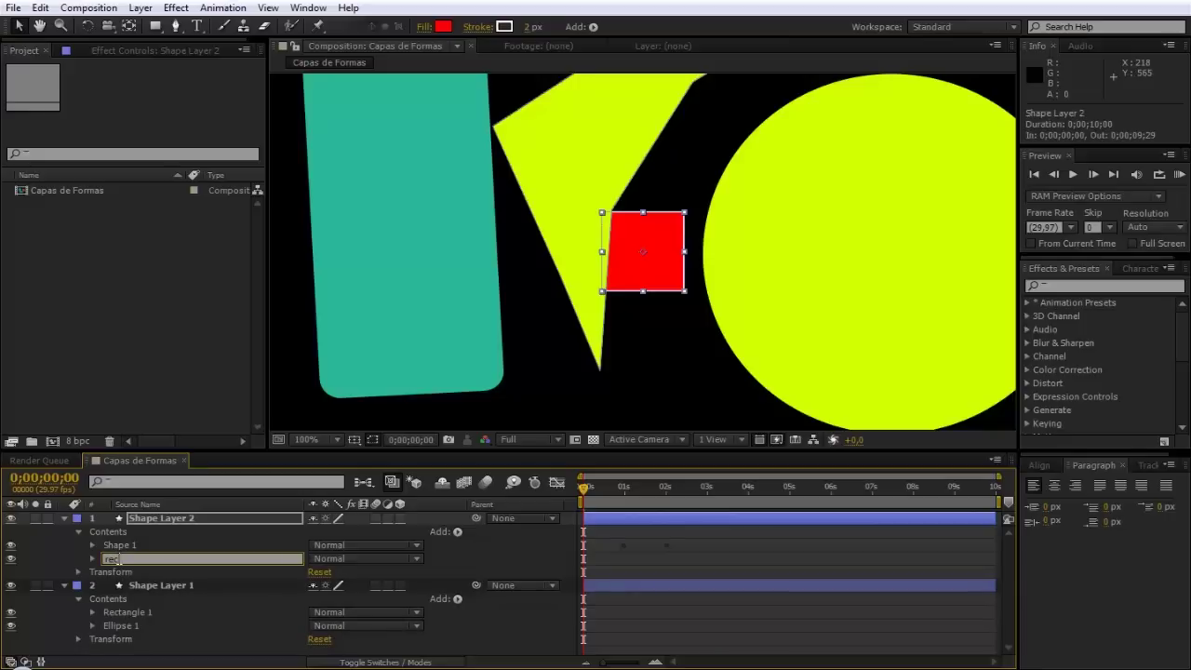
type("tangulo")
key("Return")
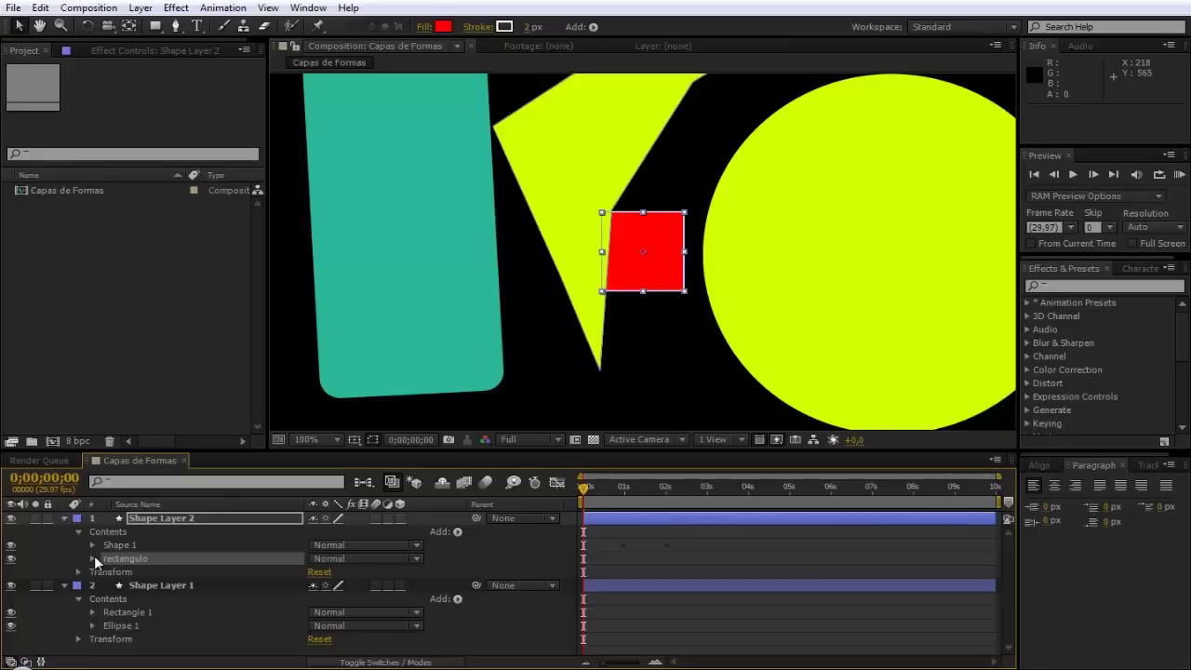
Check the rectangulo group's contents, then collapse Shape Layer 2 and Shape Layer 1 and deselect
left_click(94, 557)
left_click(94, 558)
left_click(63, 518)
left_click(64, 532)
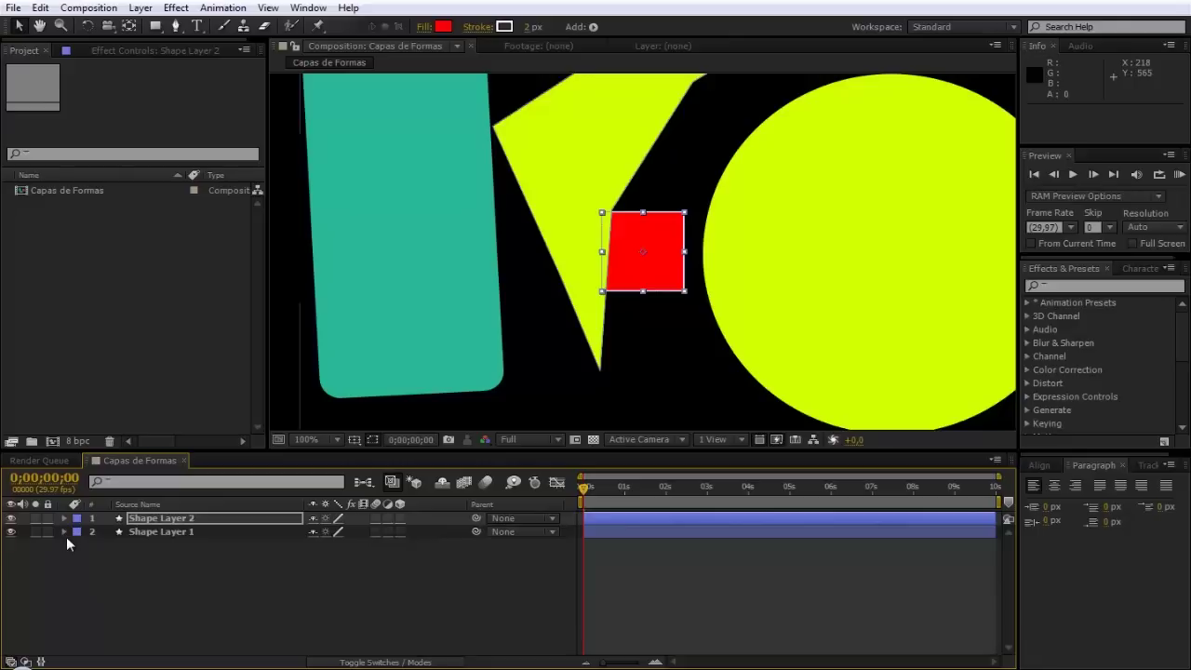
left_click(238, 597)
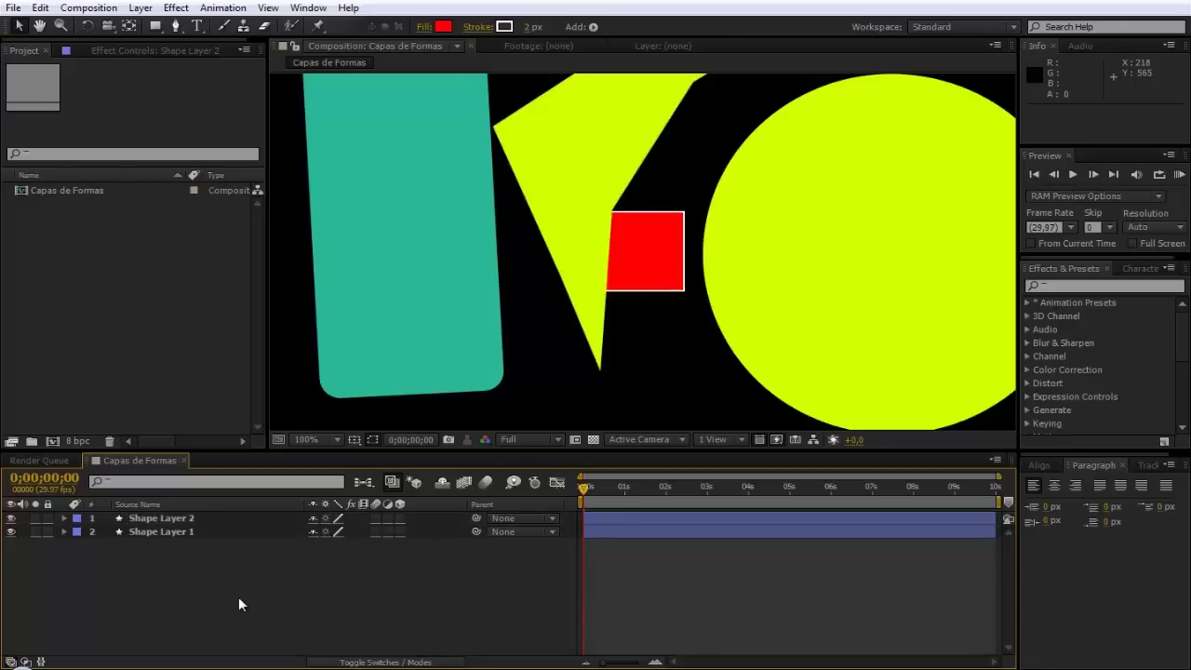
Create an empty Shape Layer 3 from Layer > New > Shape Layer and expand its properties
left_click(144, 8)
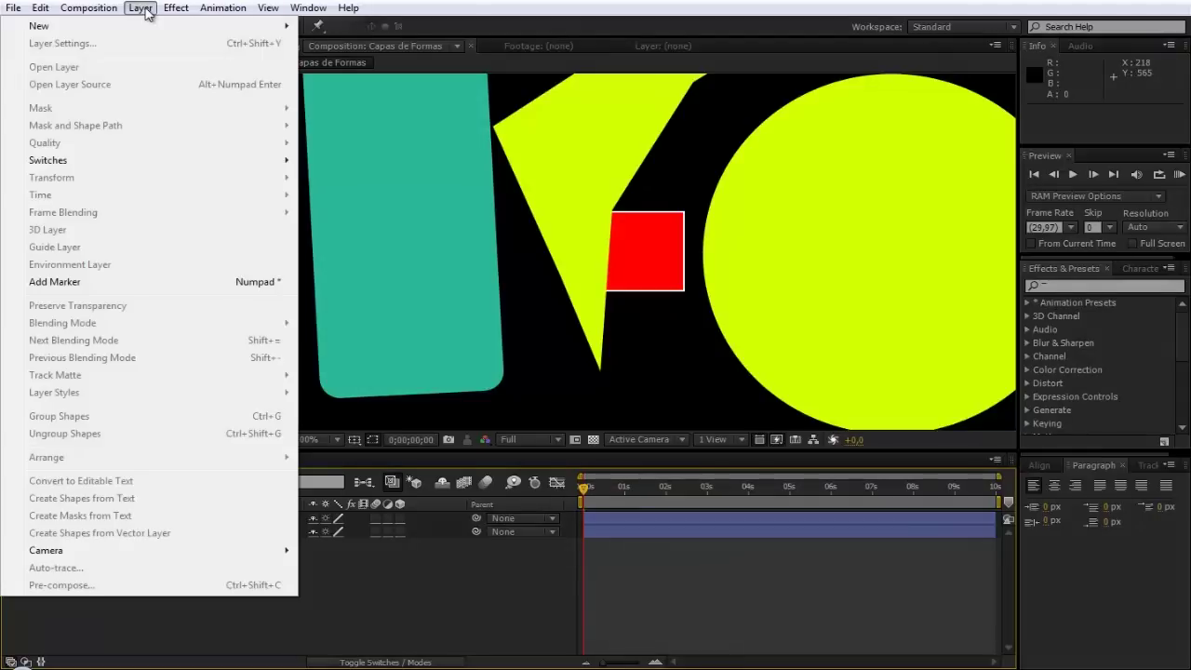
mouse_move(144, 27)
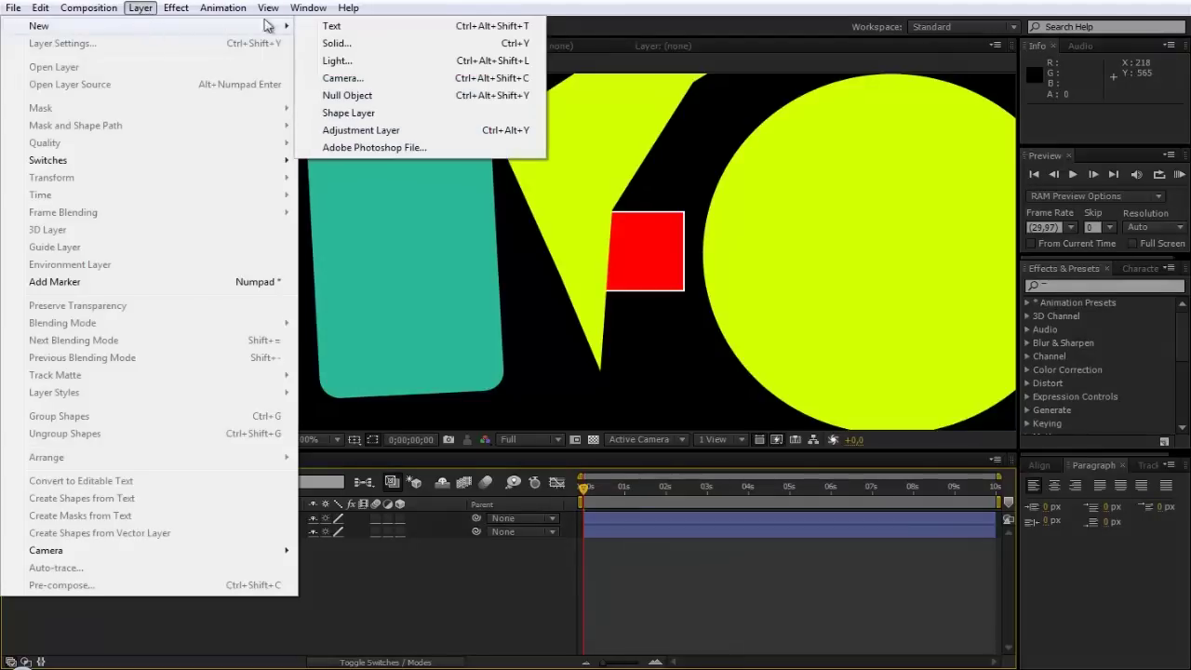
left_click(379, 116)
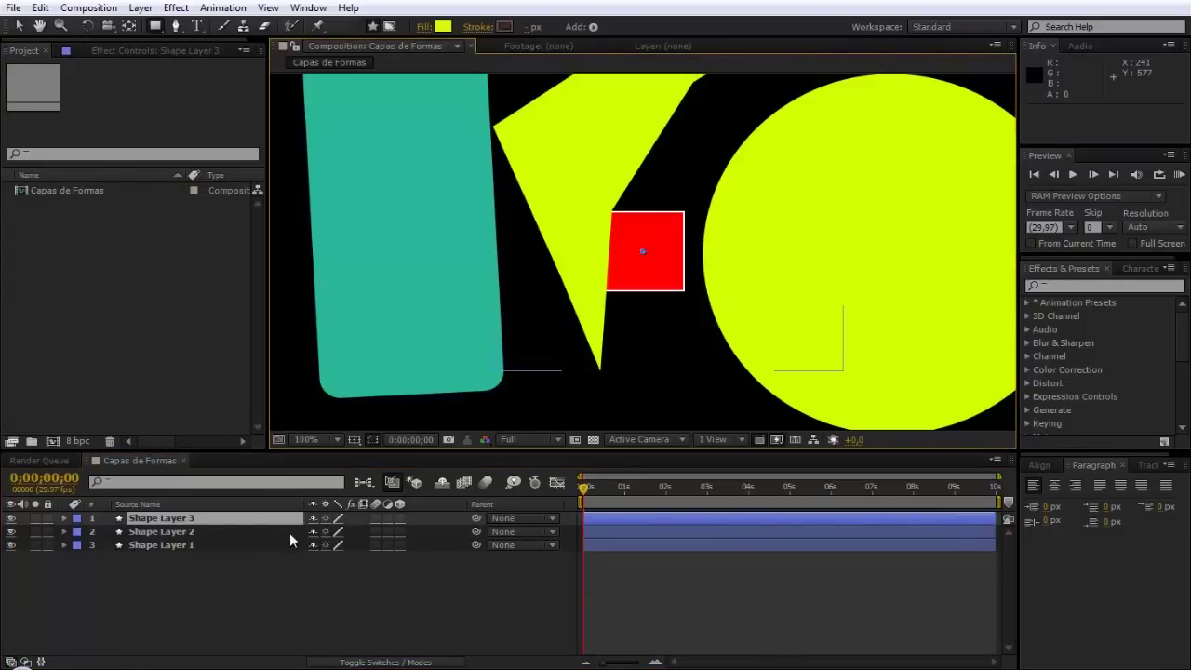
left_click(64, 519)
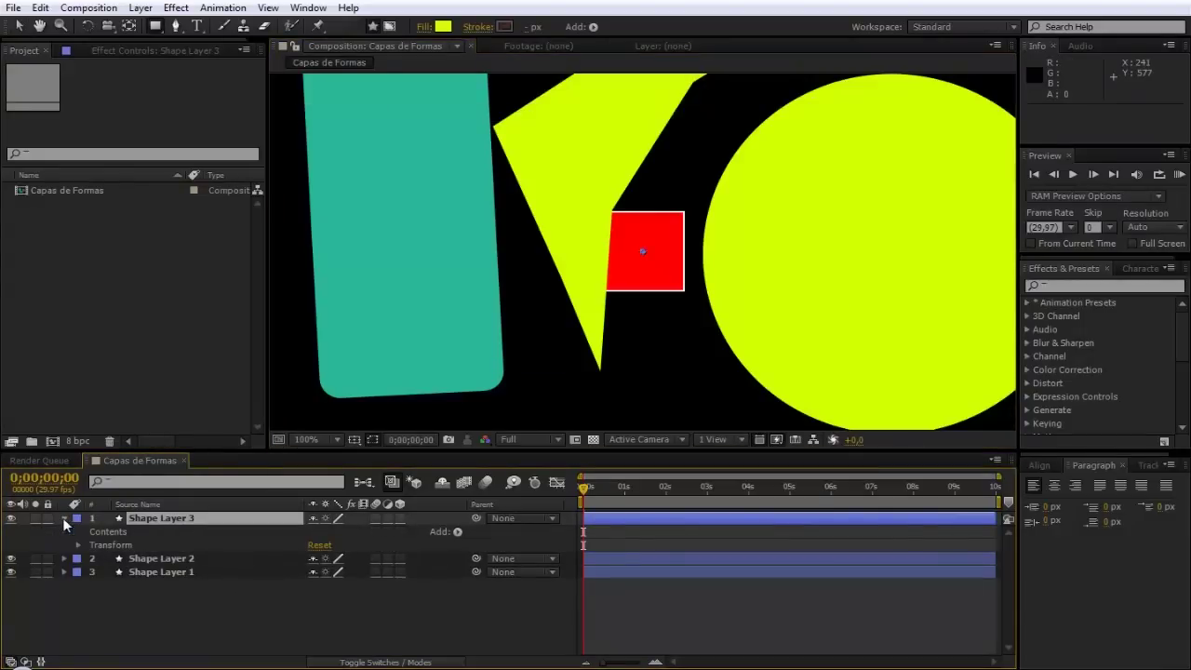
left_click(457, 532)
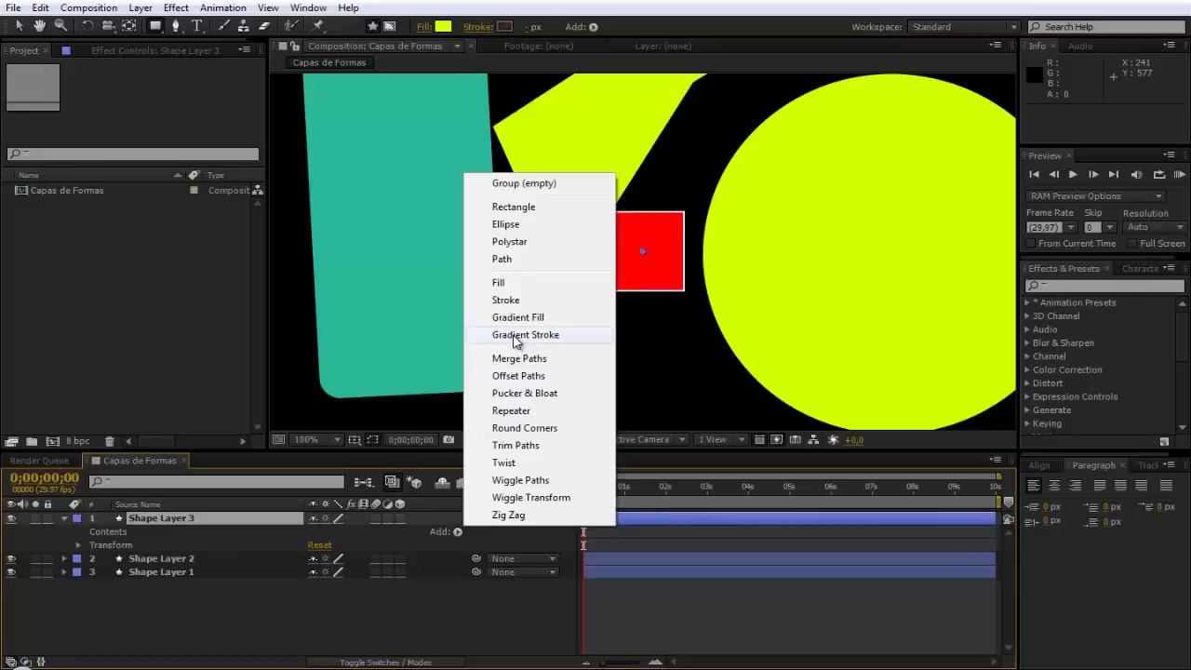
Add Ellipse Path 1, a red Fill 1 and Stroke 1 to Shape Layer 3's contents
left_click(514, 226)
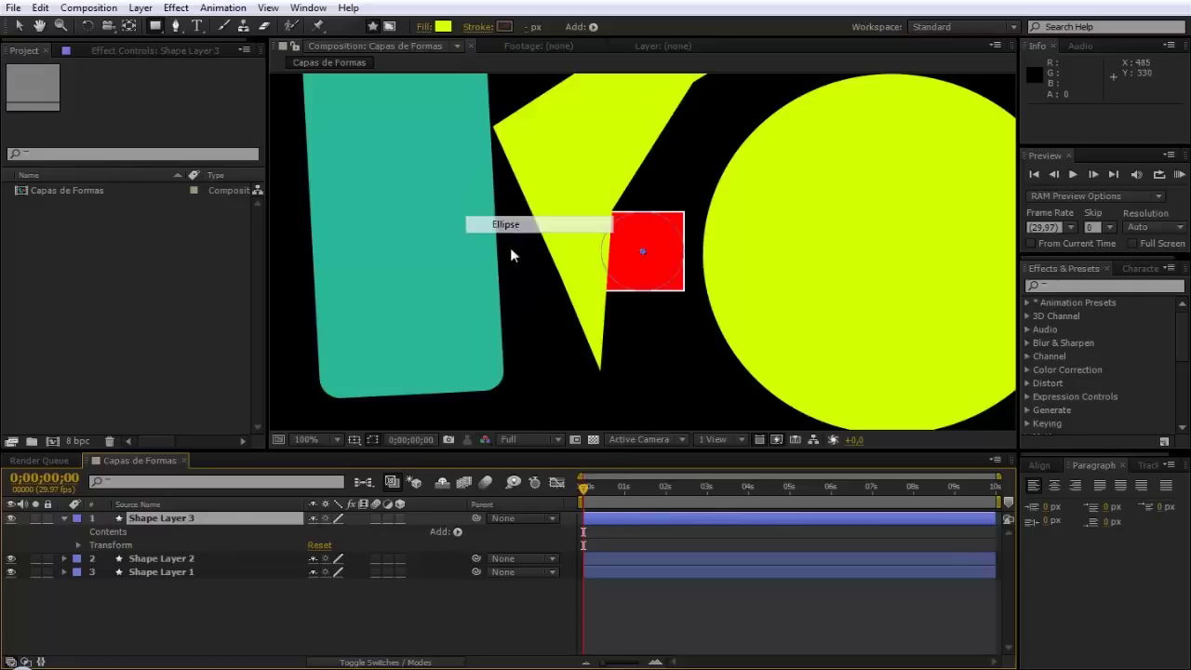
left_click(457, 533)
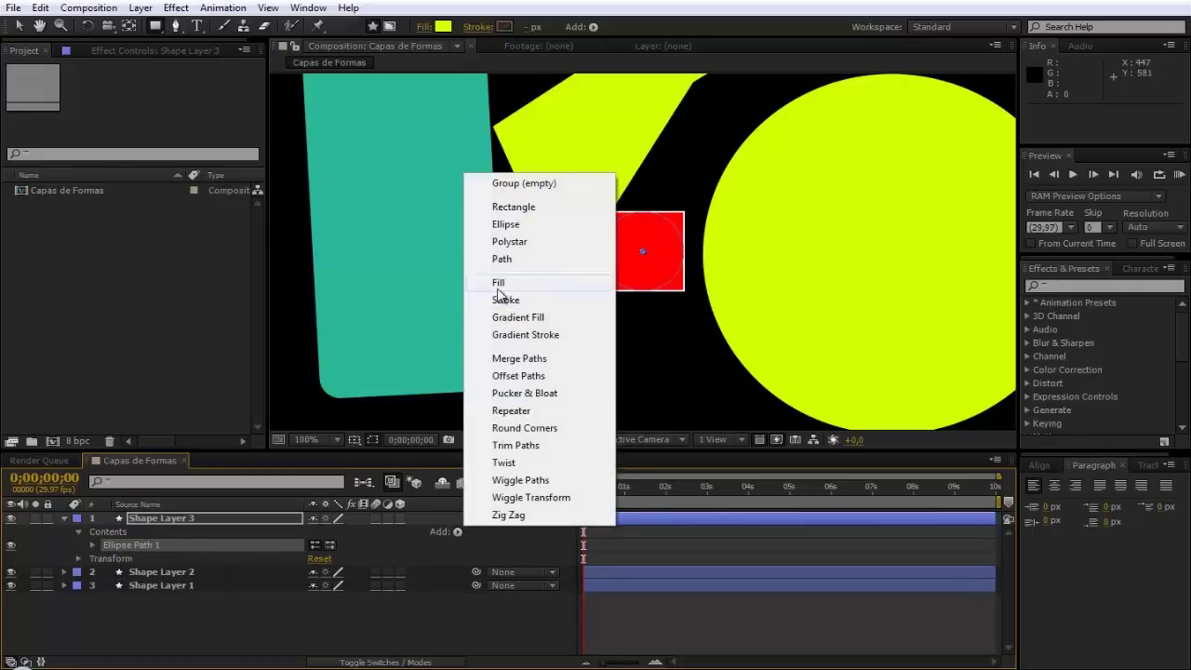
left_click(498, 282)
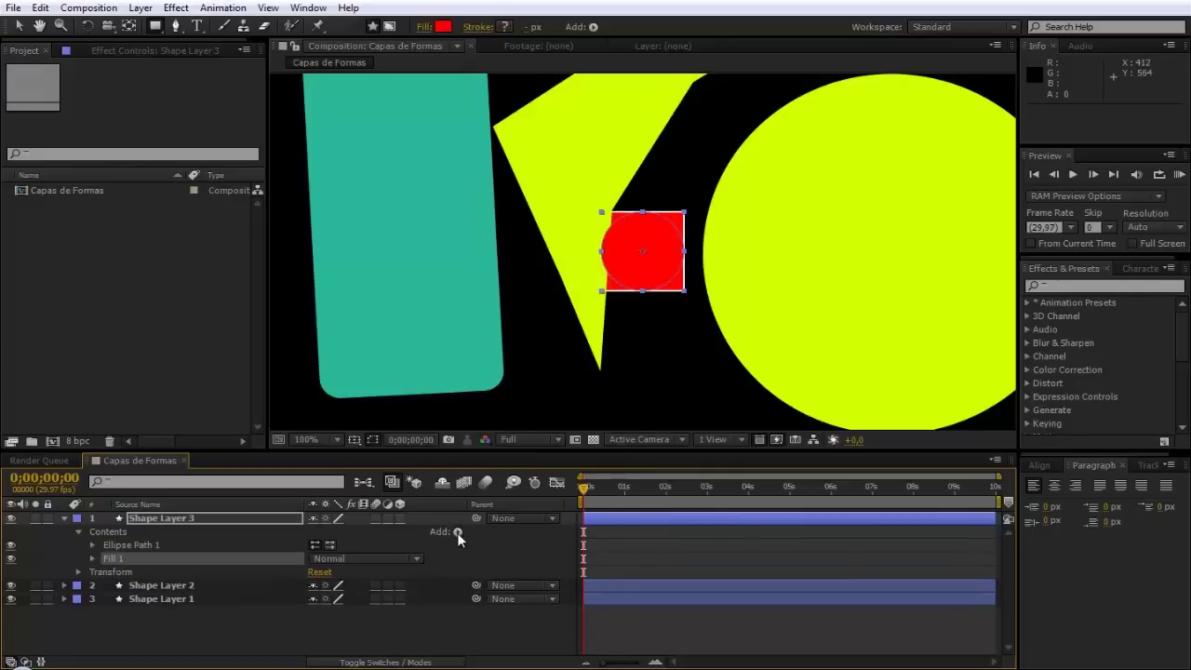
left_click(457, 532)
left_click(494, 299)
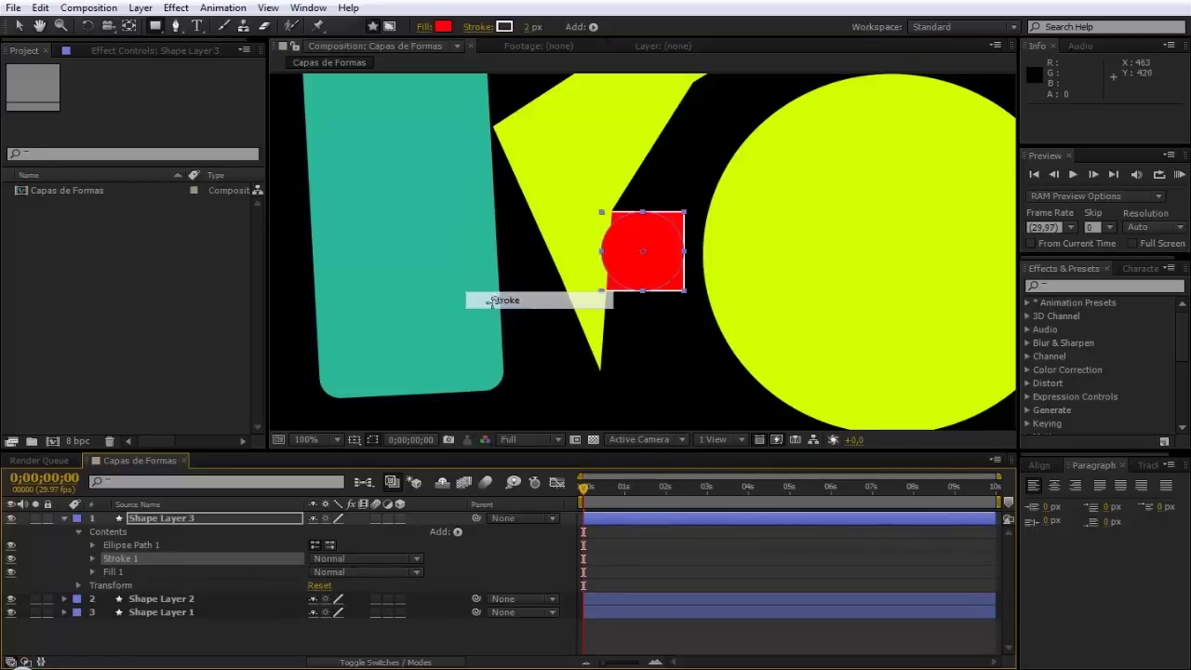
left_click(92, 571)
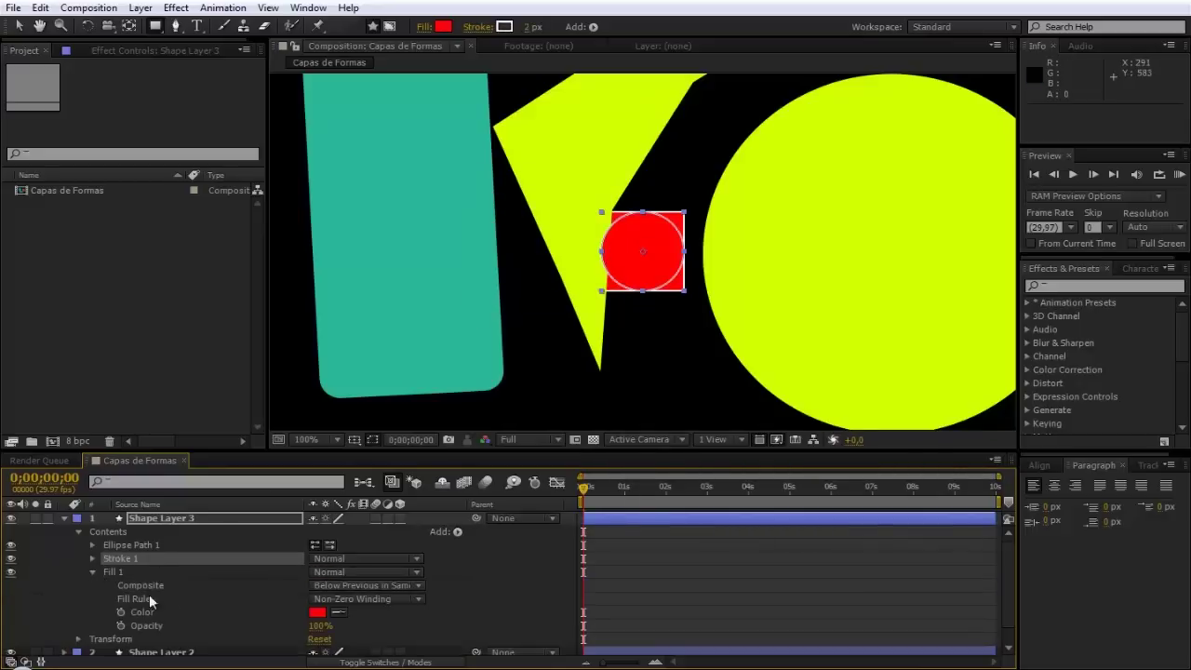
Set Fill 1's colour to cyan 00FFFC and collapse the fill properties
left_click(318, 613)
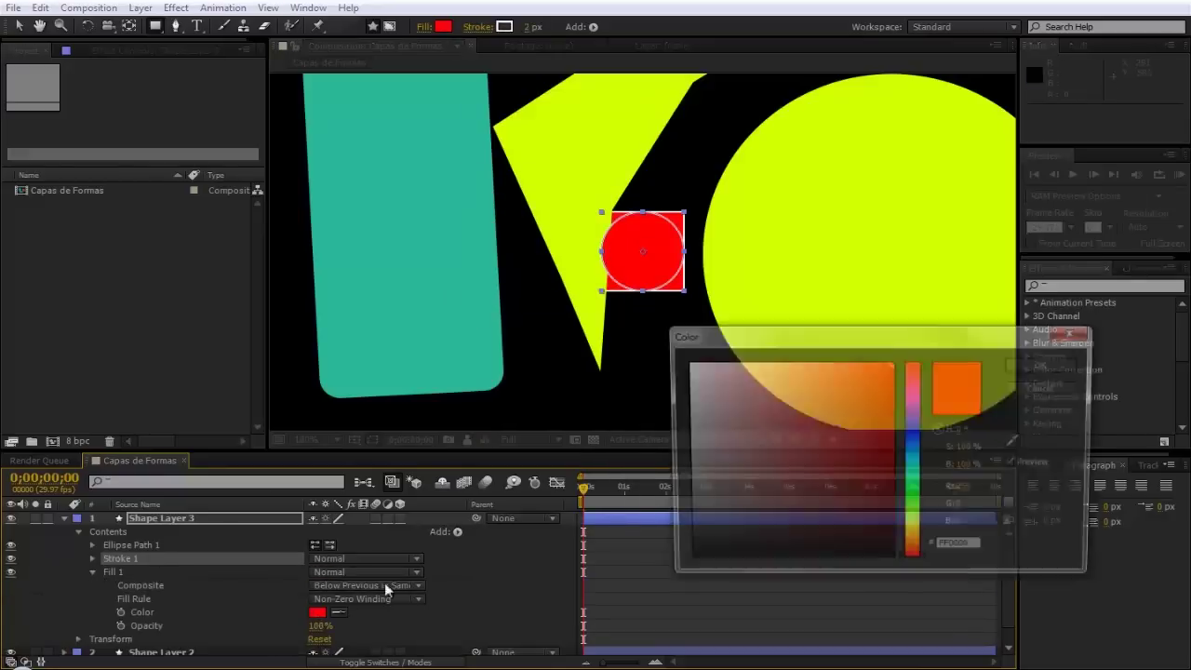
left_click(911, 470)
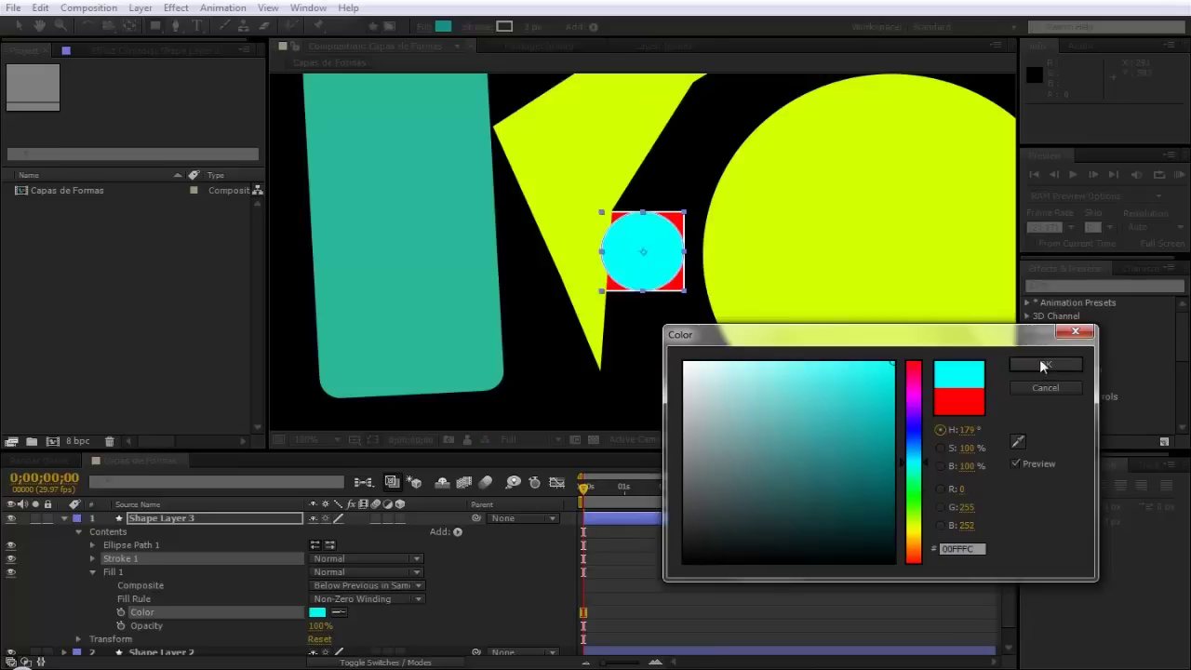
left_click(1040, 365)
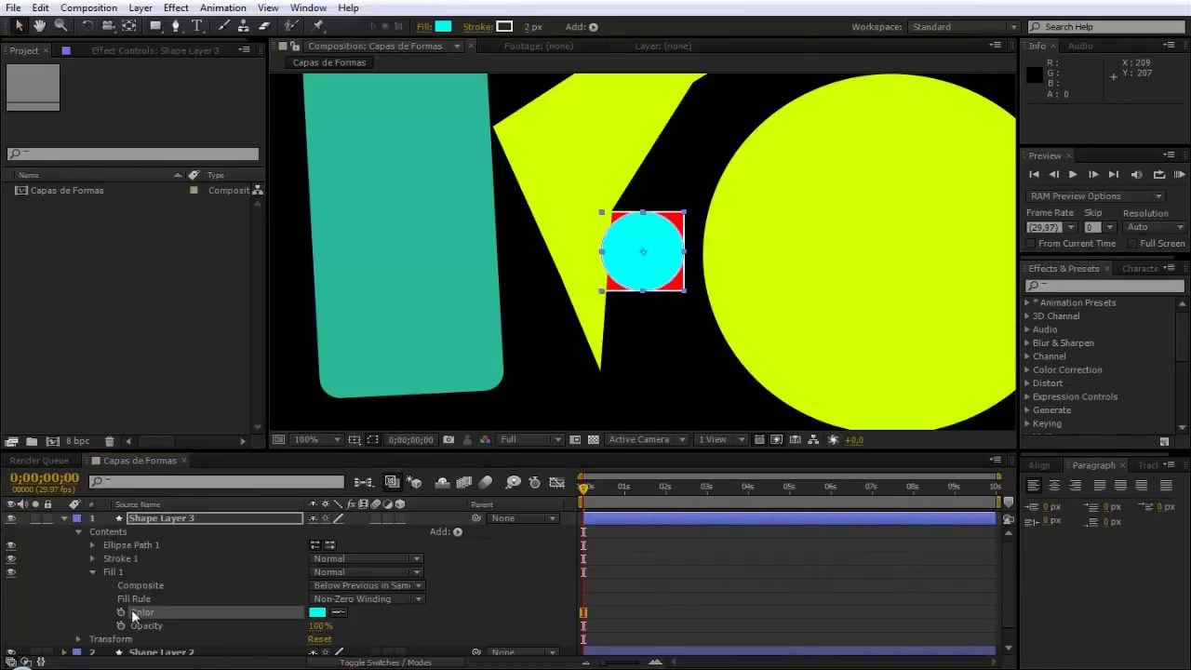
left_click(94, 572)
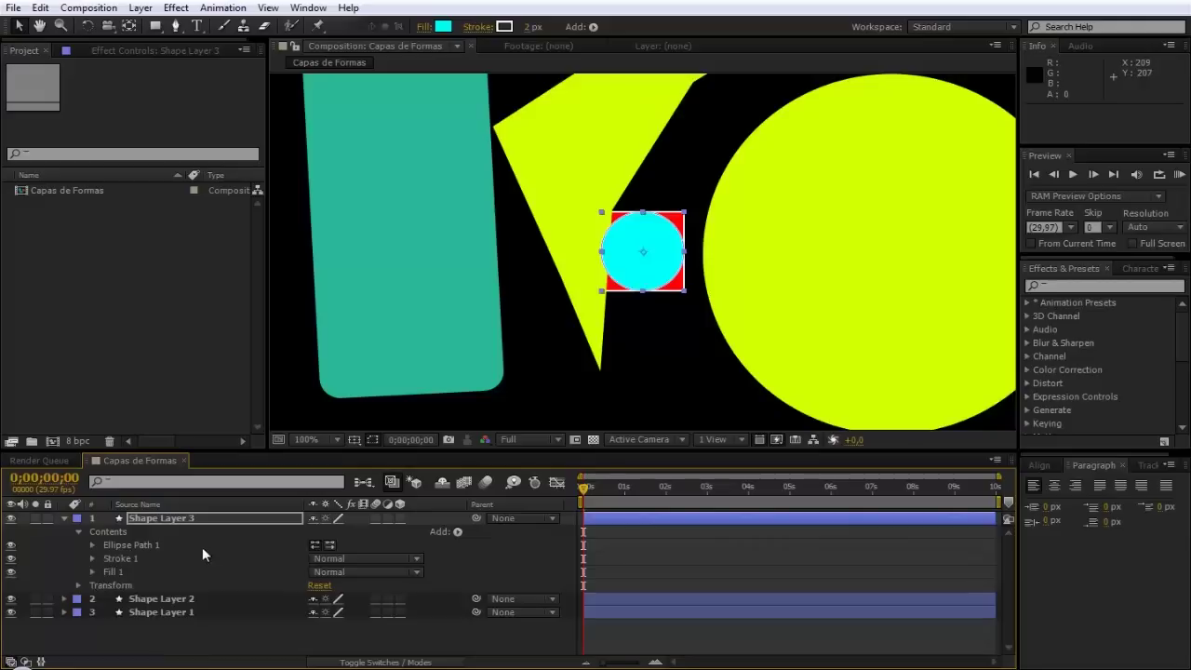
left_click(457, 531)
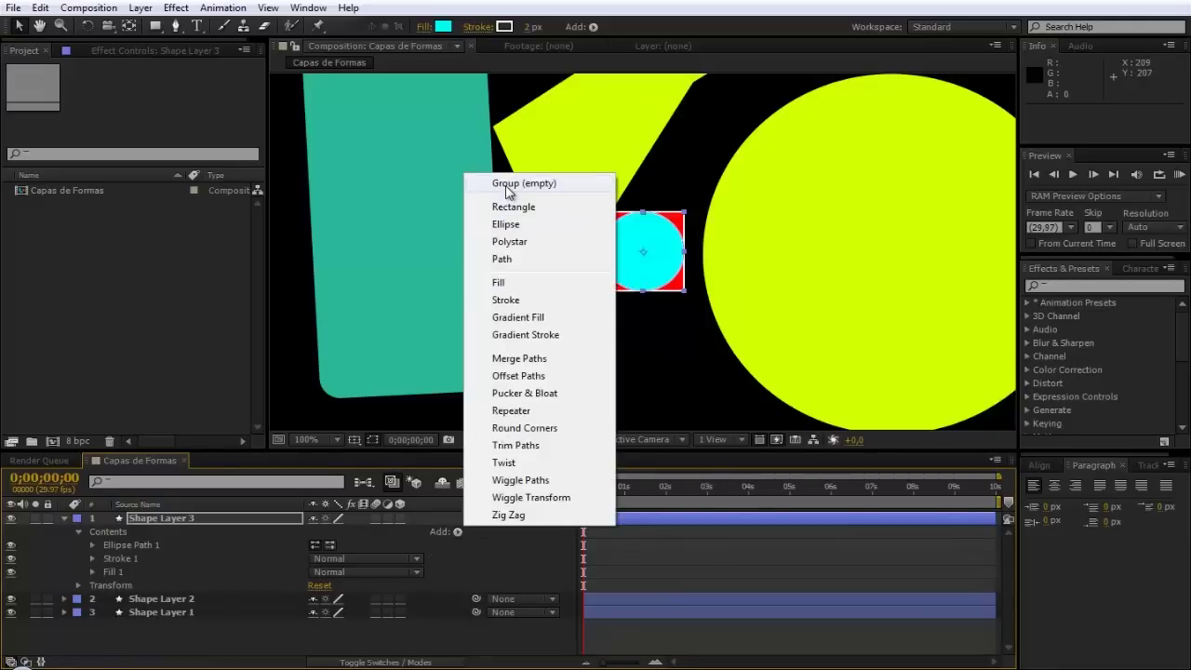
Add an empty Group 1 and move the circle's path, stroke and fill into it
left_click(502, 182)
mouse_move(126, 544)
left_mouse_down()
mouse_move(128, 558)
mouse_move(98, 547)
left_mouse_up()
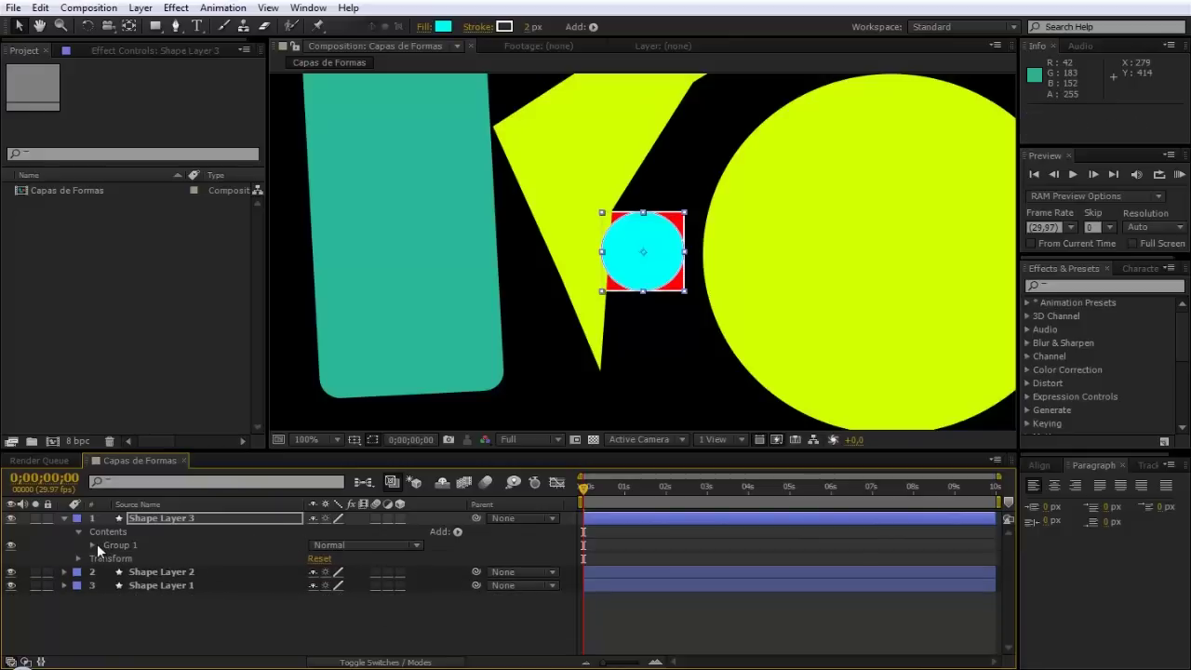
left_click(94, 545)
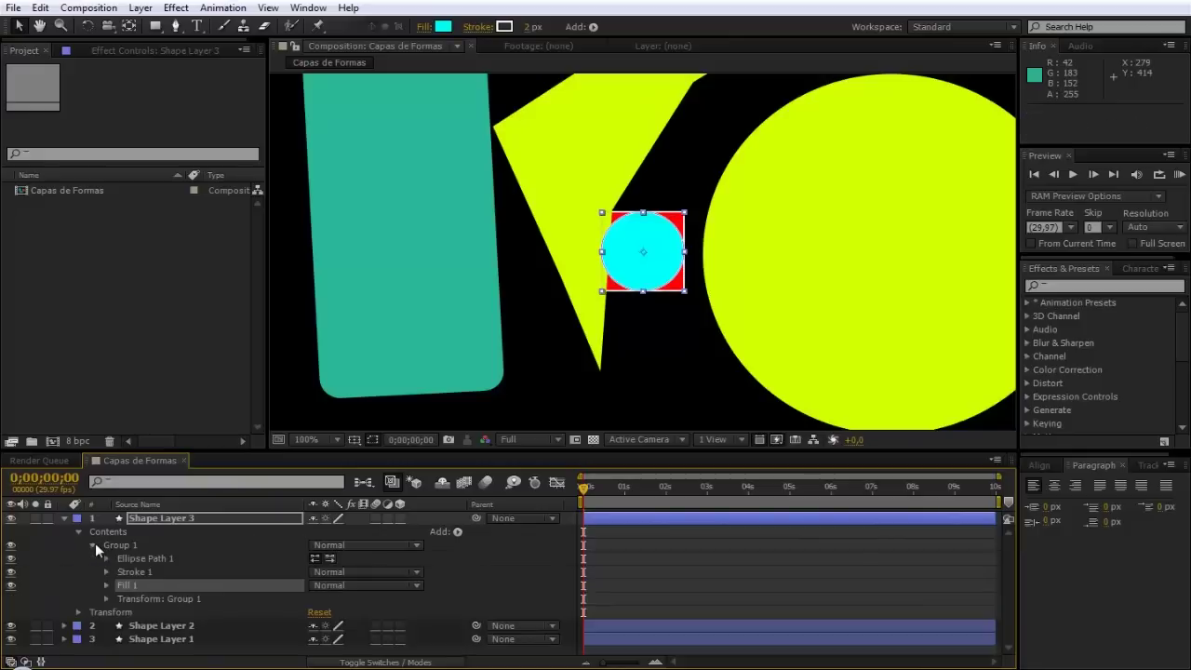
Scale Group 1 to 323% and shift it right to position 183,0 over the yellow circle
left_click(141, 599)
left_click(107, 600)
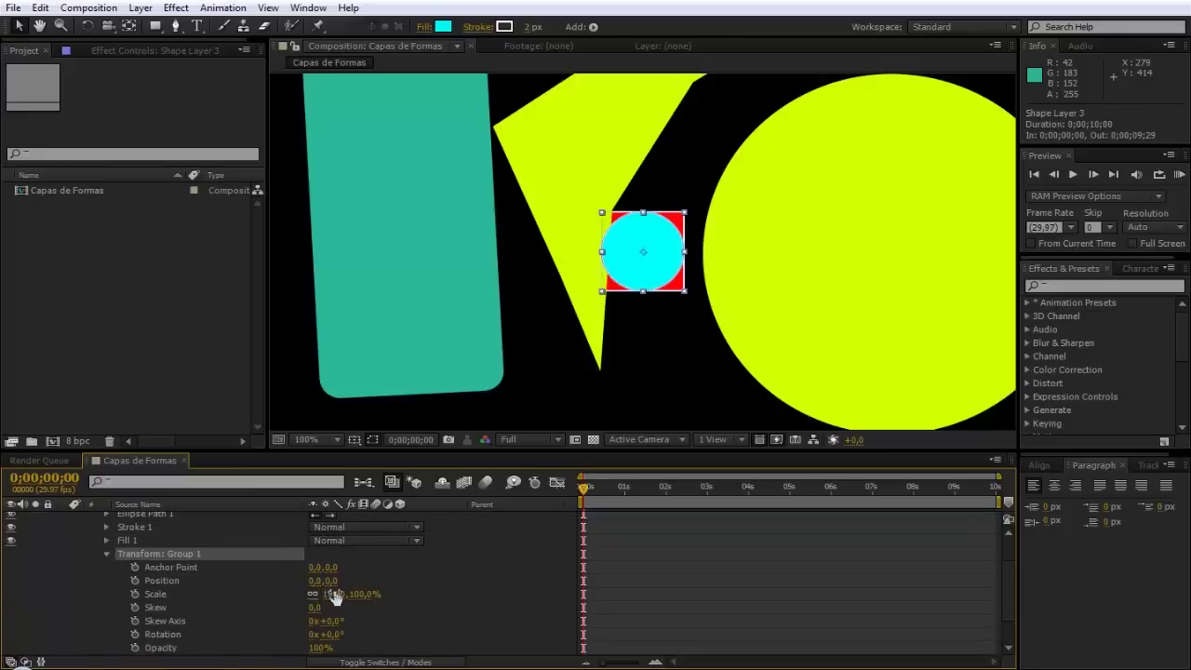
left_click_drag(335, 593, 538, 612)
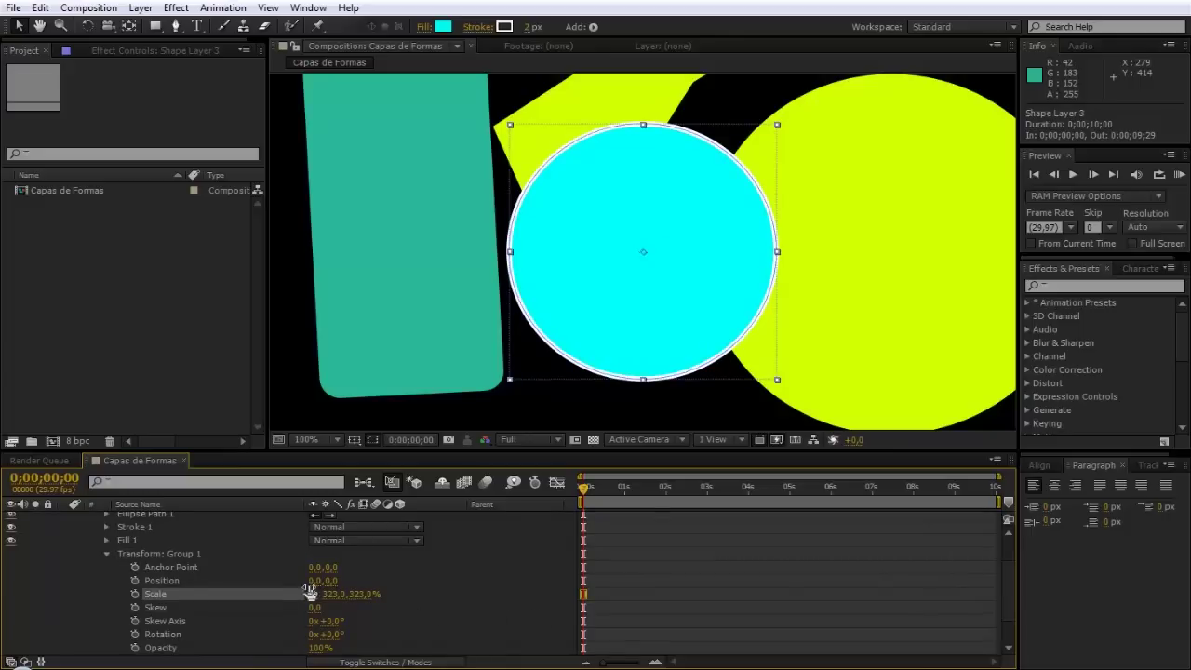
mouse_move(317, 581)
left_mouse_down()
mouse_move(395, 581)
mouse_move(372, 581)
left_mouse_up()
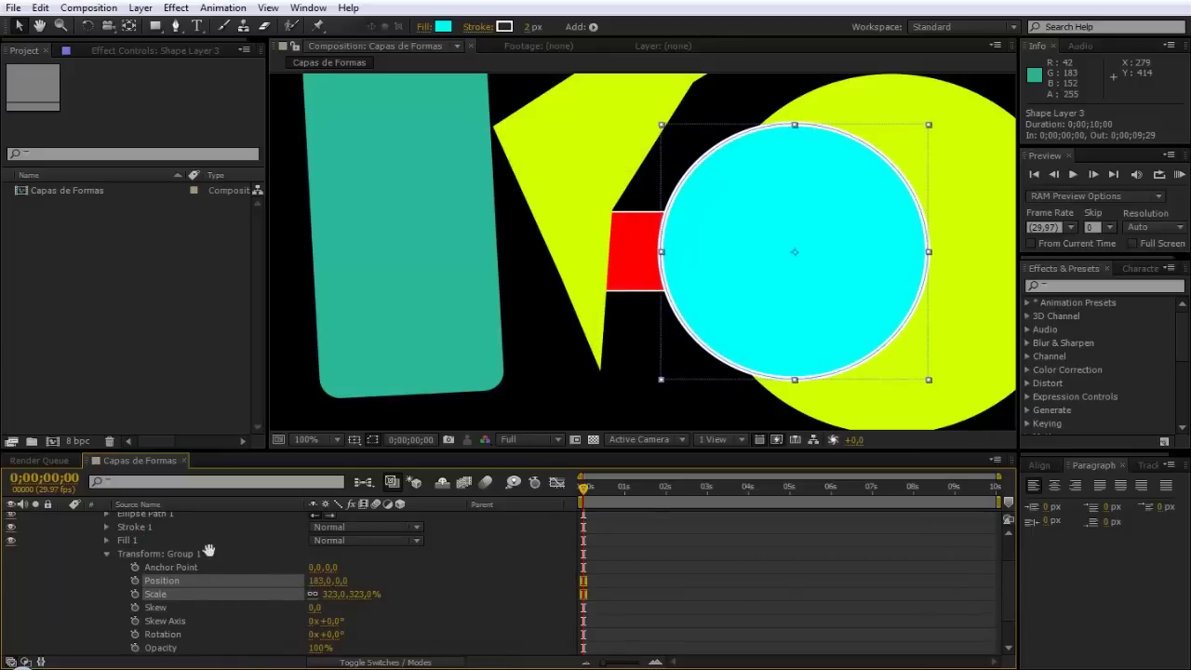
scroll(213, 550, "up", 3)
left_click(62, 518)
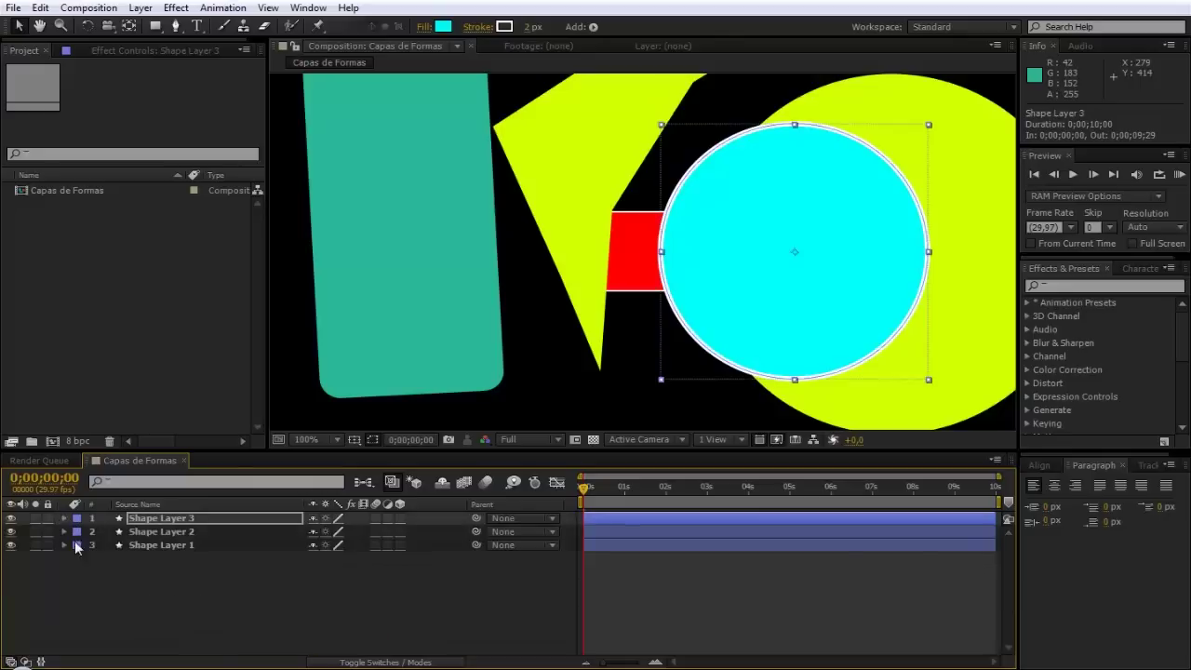
Deselect Shape Layer 3 and zoom the viewer out to show the whole composition
left_click(138, 612)
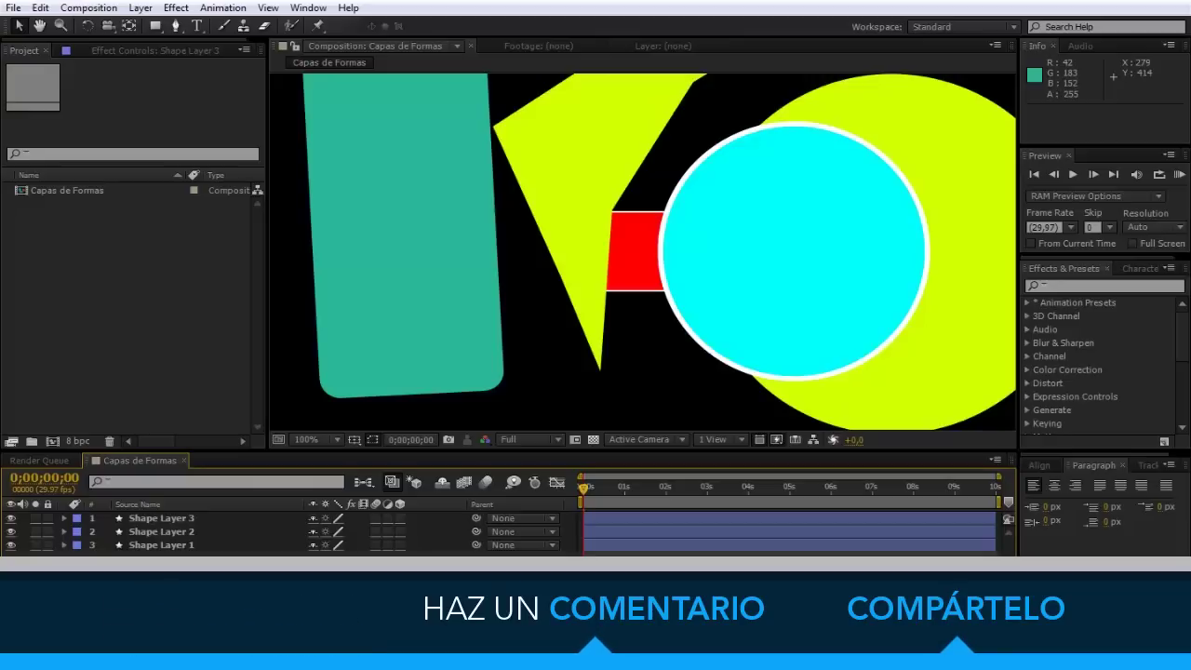
key("comma")
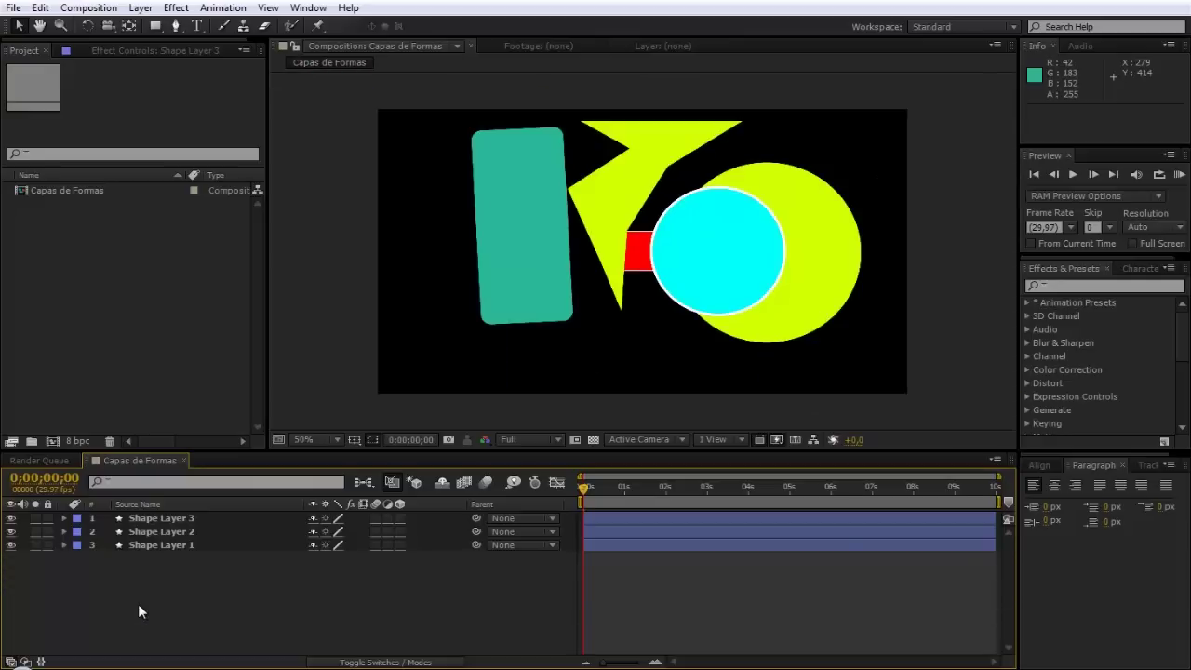